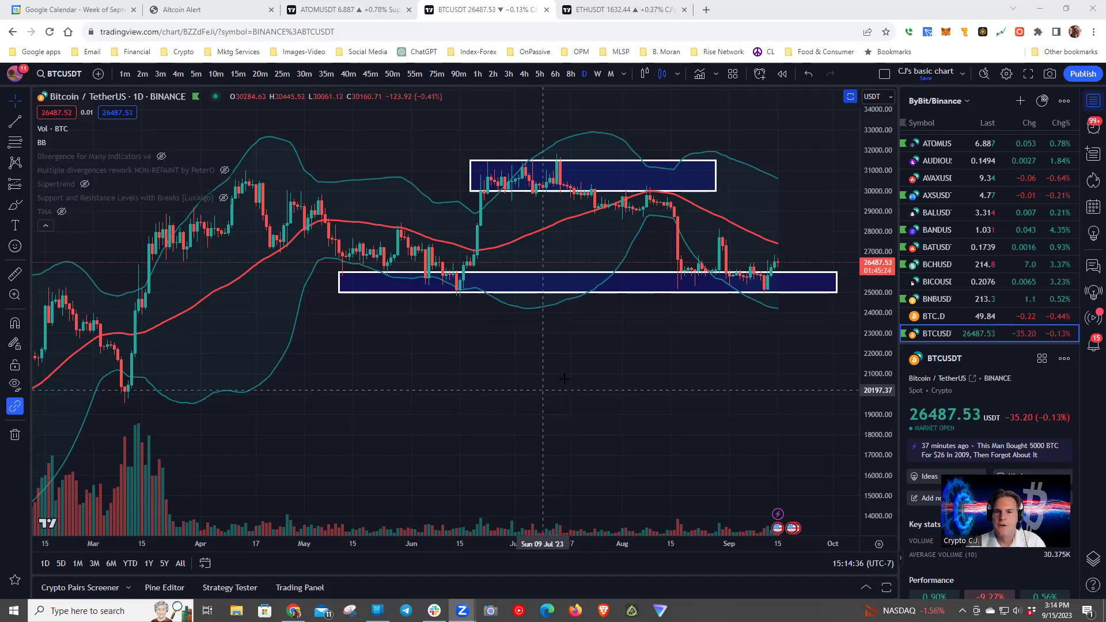
Pan the Bitcoin daily chart and briefly measure the move above the 25,000–26,000 zone
drag(649, 369, 506, 372)
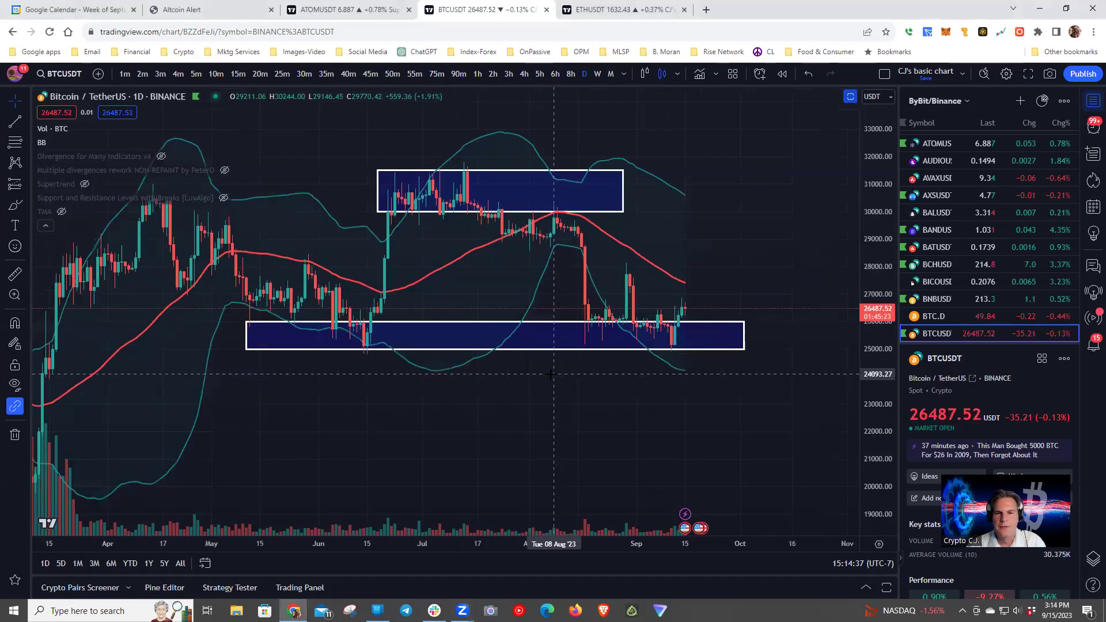
shift+click(678, 326)
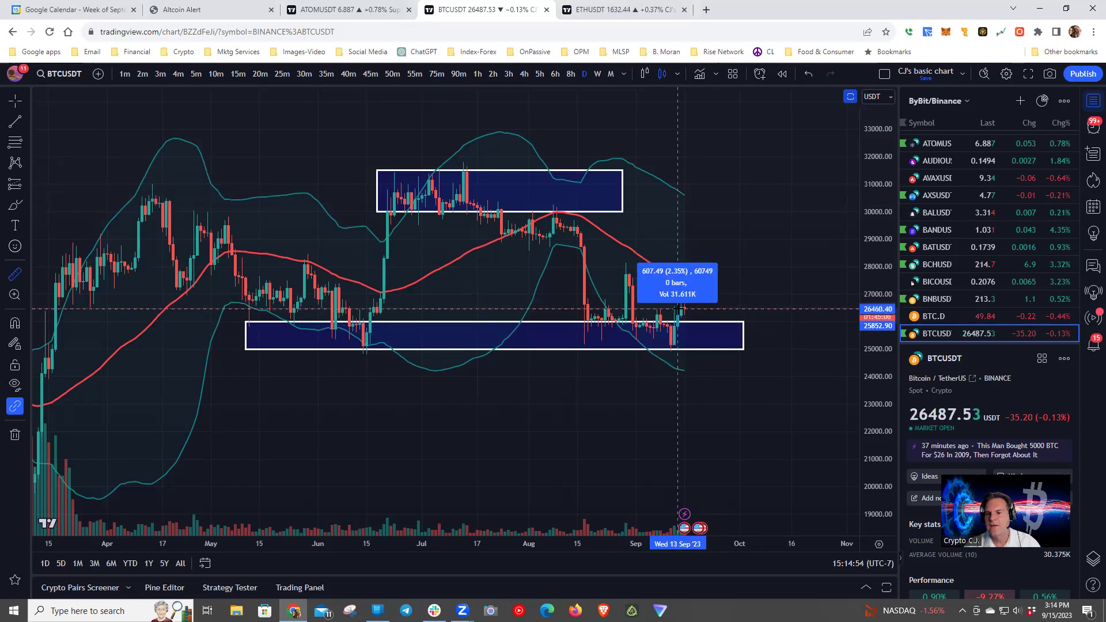
key(Escape)
mouse_move(559, 453)
mouse_down()
mouse_move(607, 452)
mouse_move(574, 455)
mouse_up()
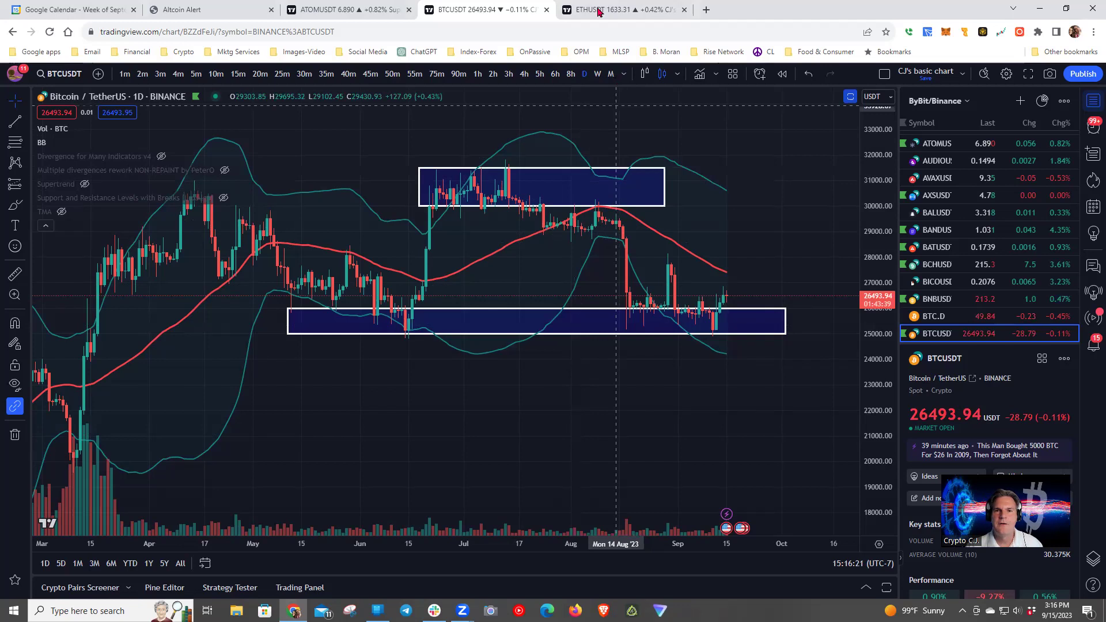
Review the ETHUSDT chart by panning through recent and earlier candles, then bring up the Altcoin Alert radar
click(599, 10)
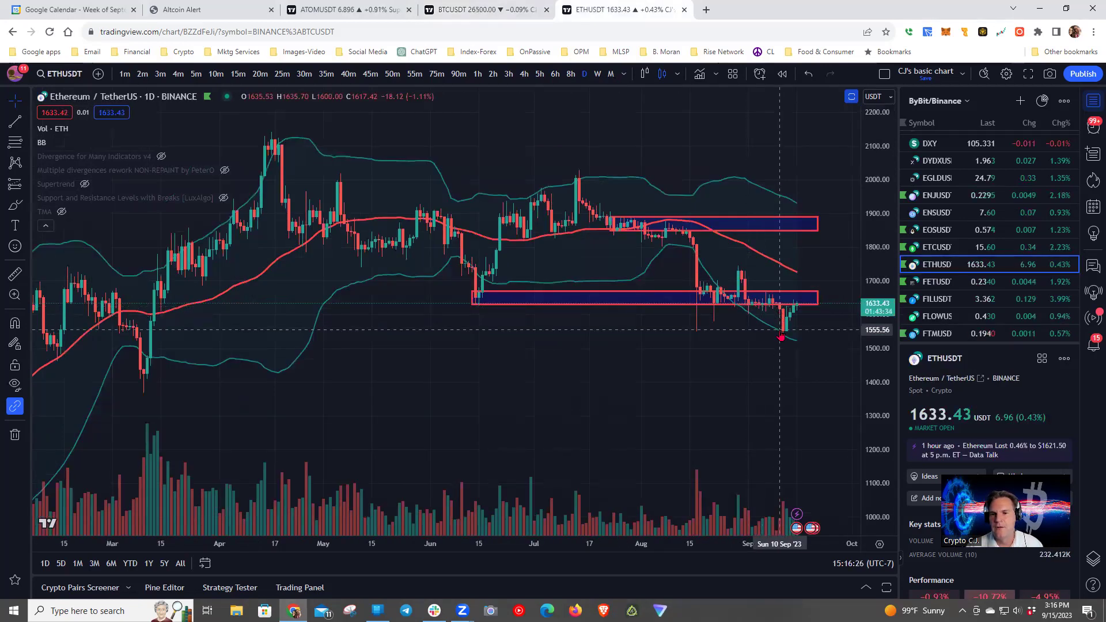
drag(733, 370, 709, 373)
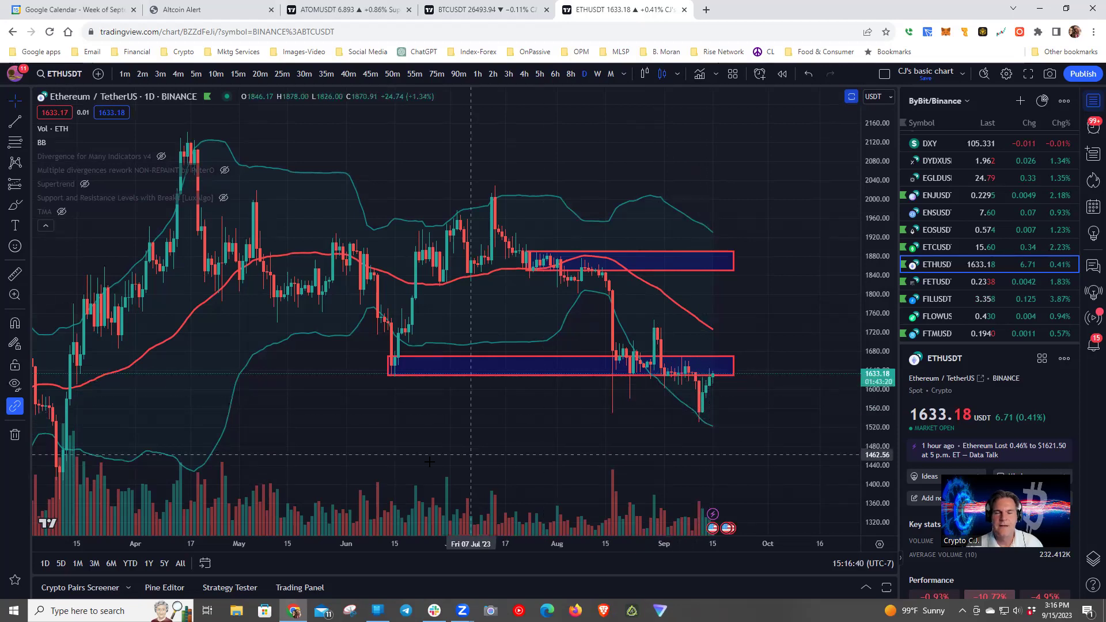
drag(513, 455, 554, 447)
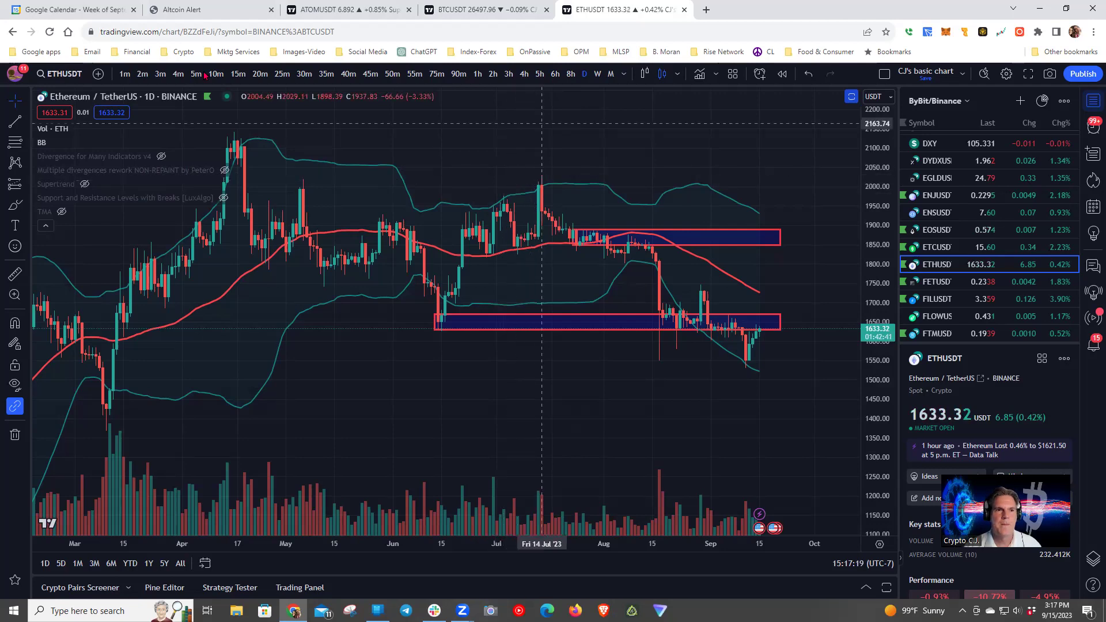
click(191, 11)
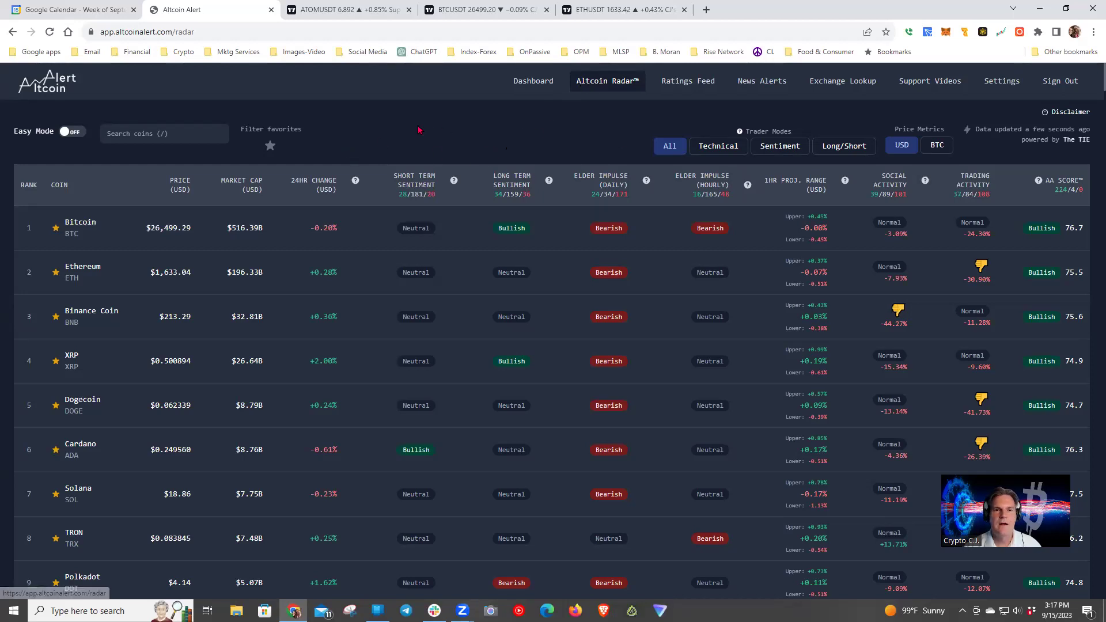
Reload the radar, sort it by AA Score descending so Gnosis tops the list, and return to ATOMUSDT
right_click(434, 119)
click(474, 153)
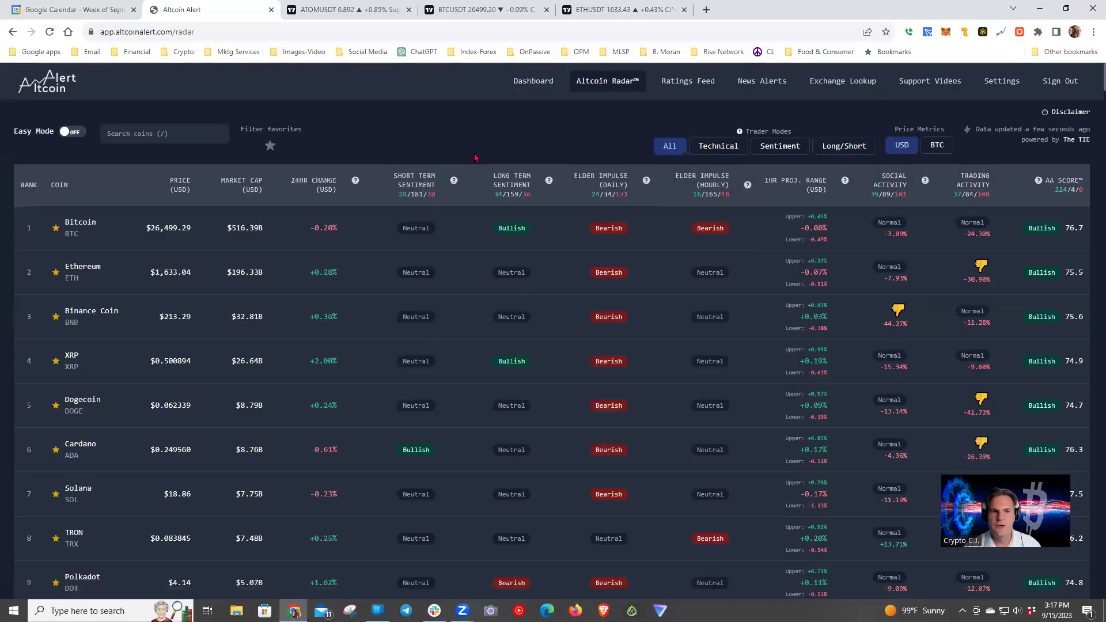
click(1067, 183)
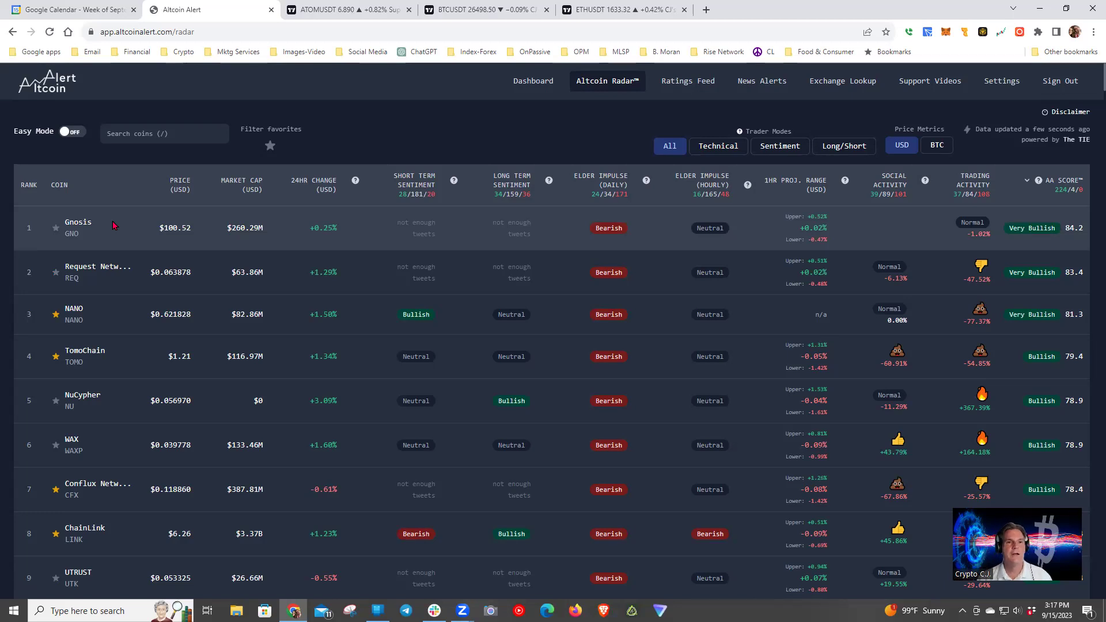
click(348, 10)
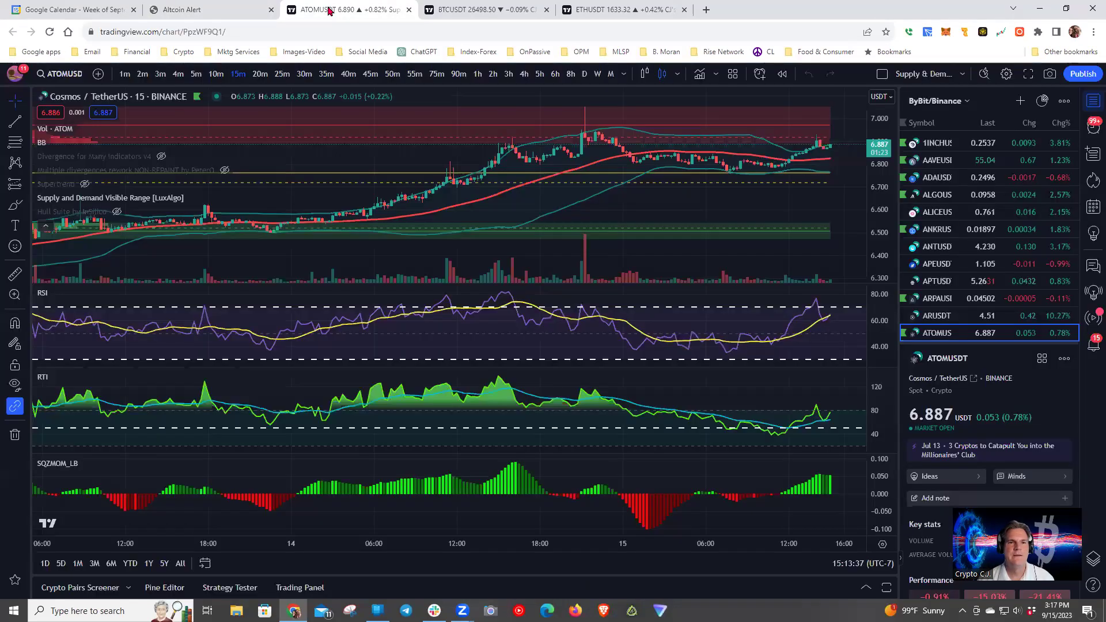
Load the Coinbase GNOUSD chart on 5-minute candles, leaving space up to 16:00
click(196, 73)
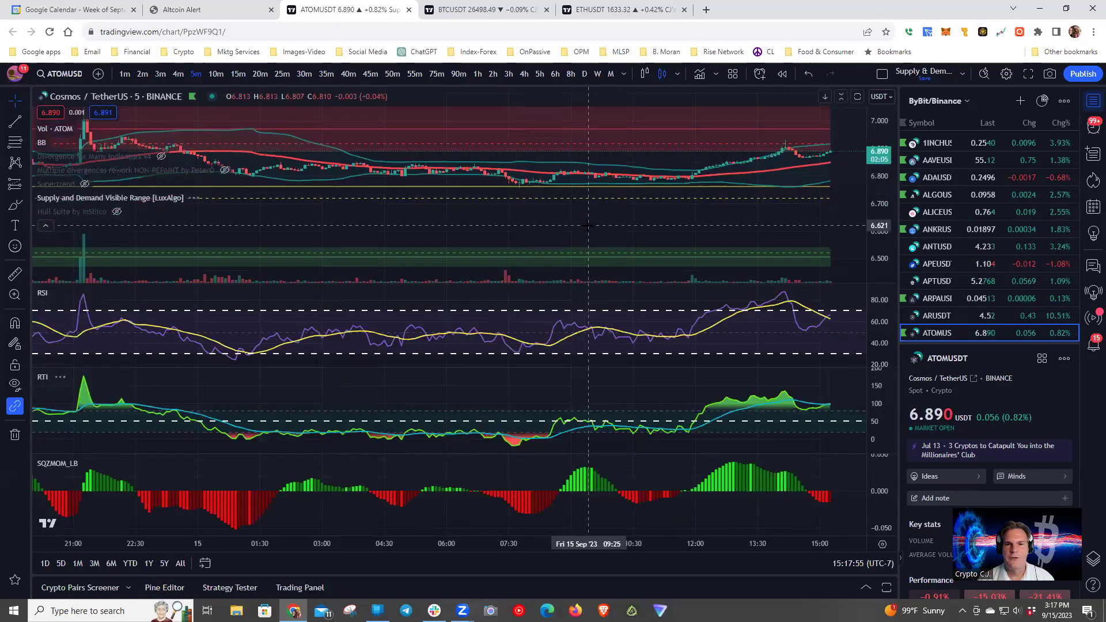
text(GNO)
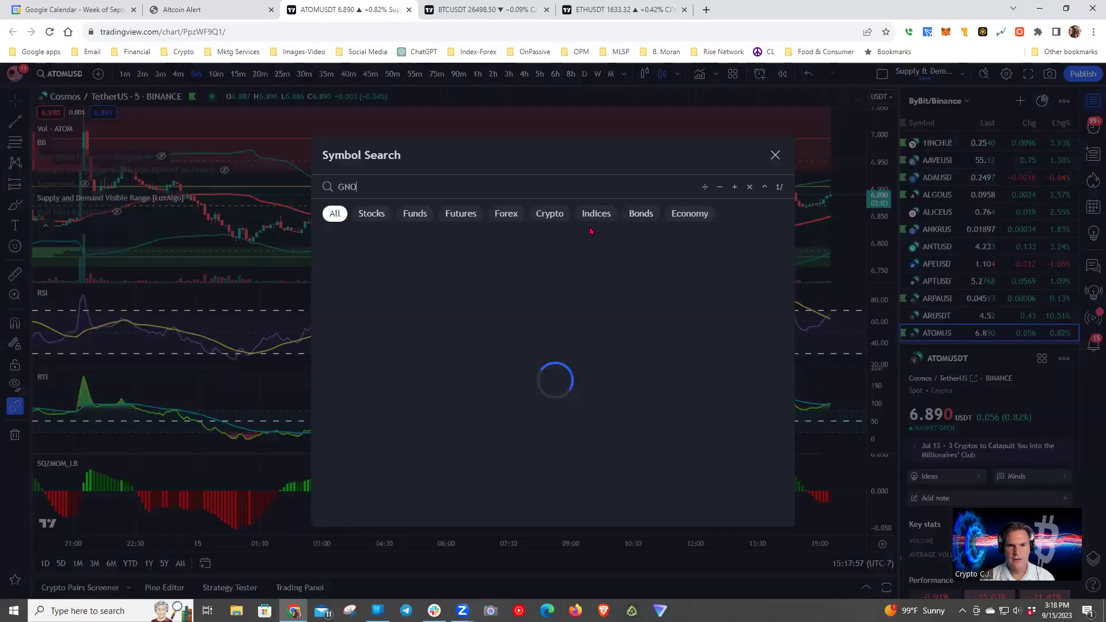
text(USD)
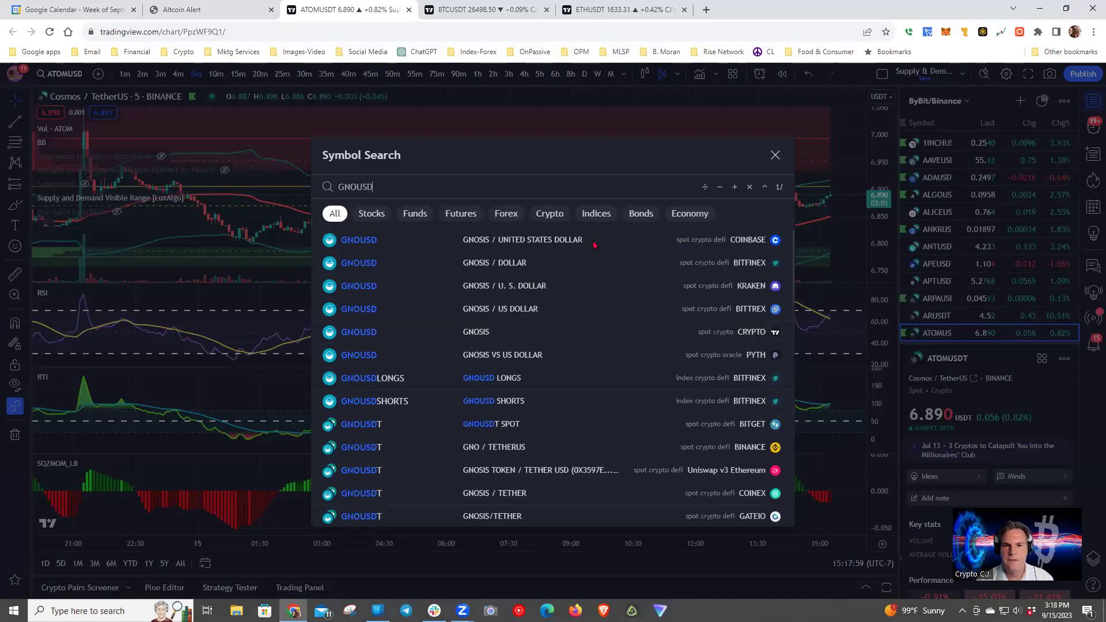
click(593, 246)
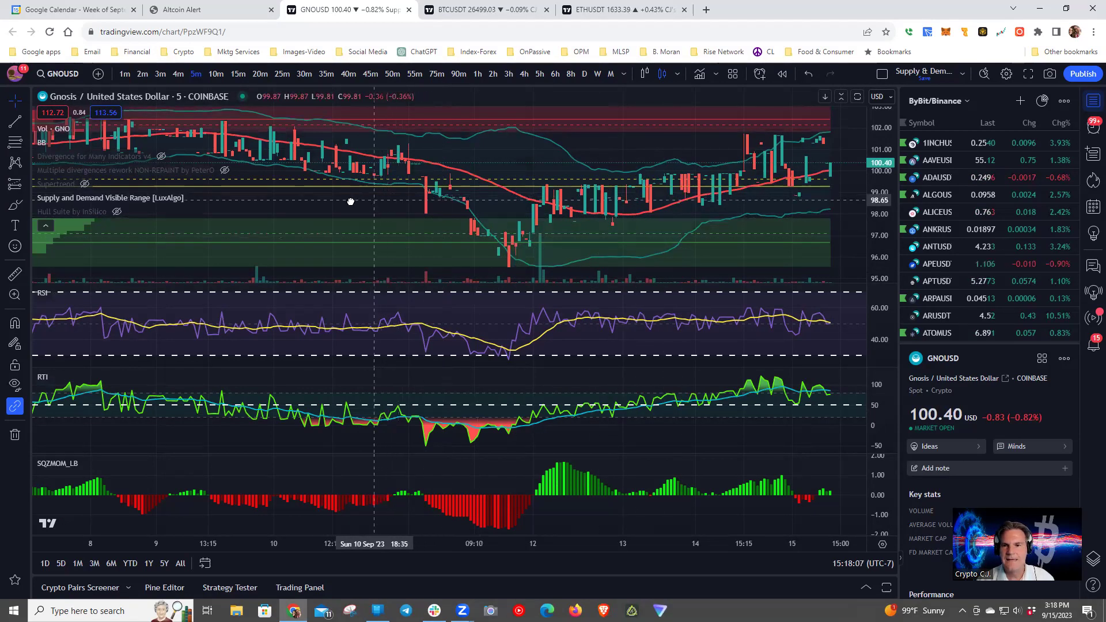
drag(374, 199, 322, 202)
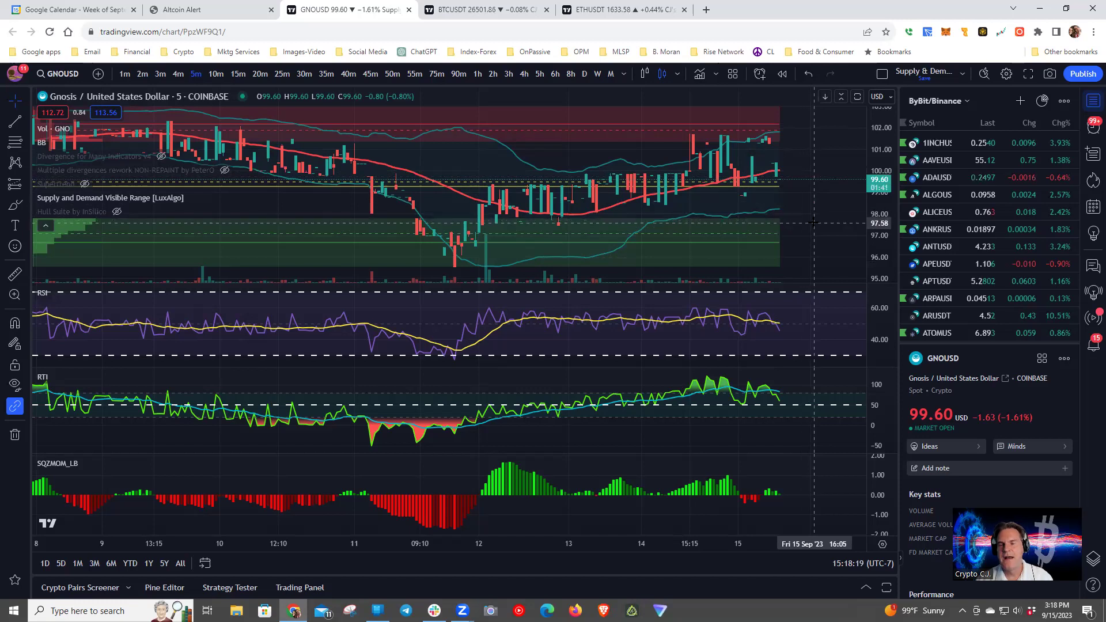
drag(787, 224, 772, 226)
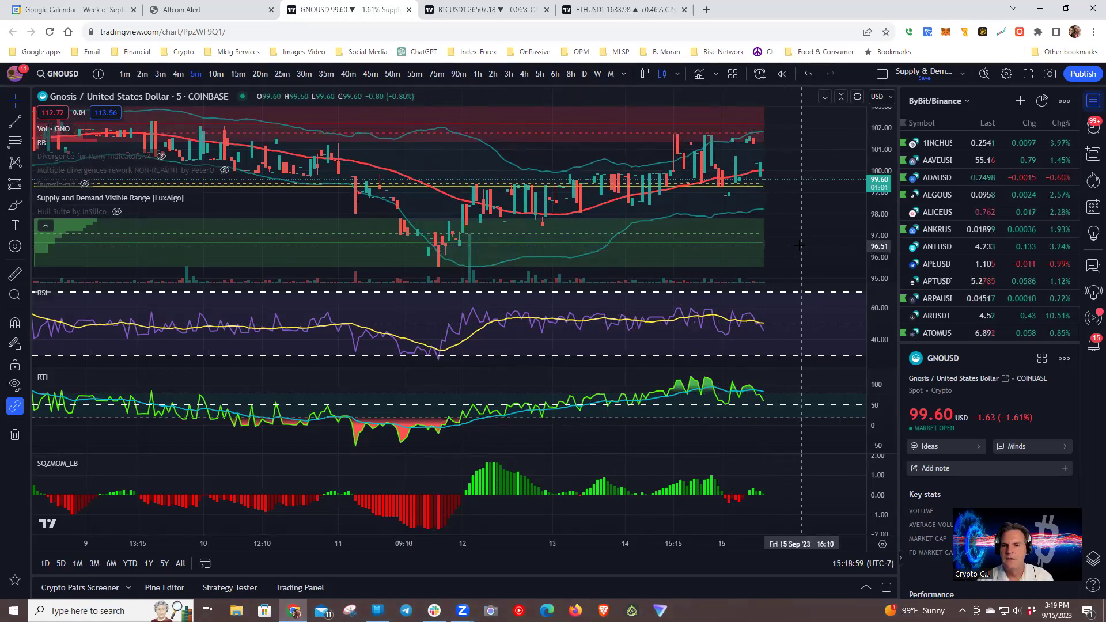
Draft a GNOUSD alert for price crossing 96.50, named 'AA score purchase?'
right_click(801, 247)
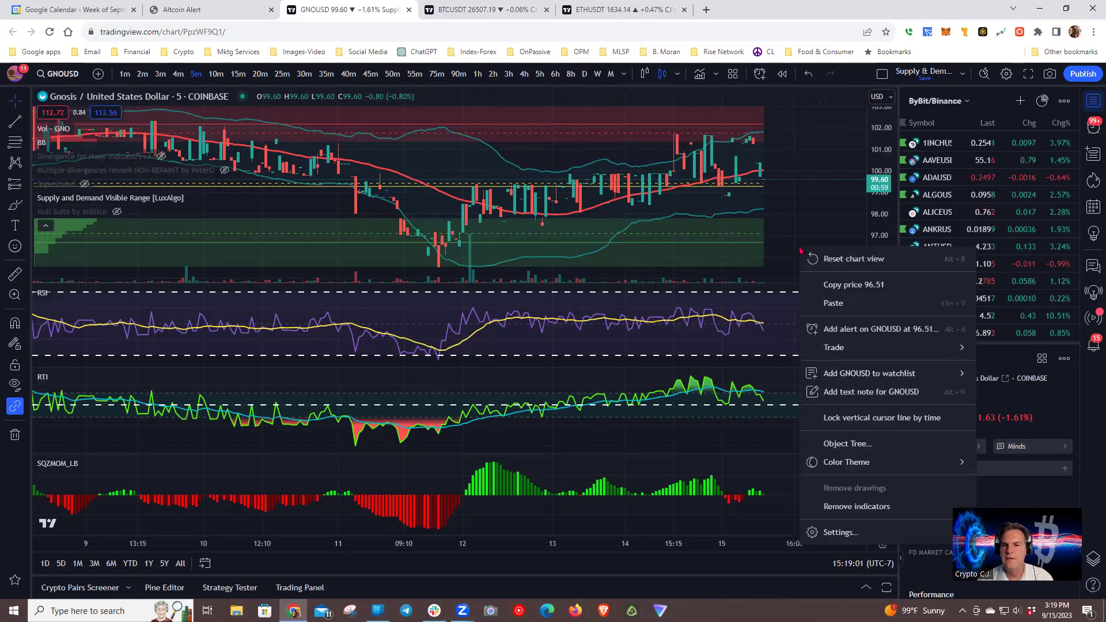
click(862, 330)
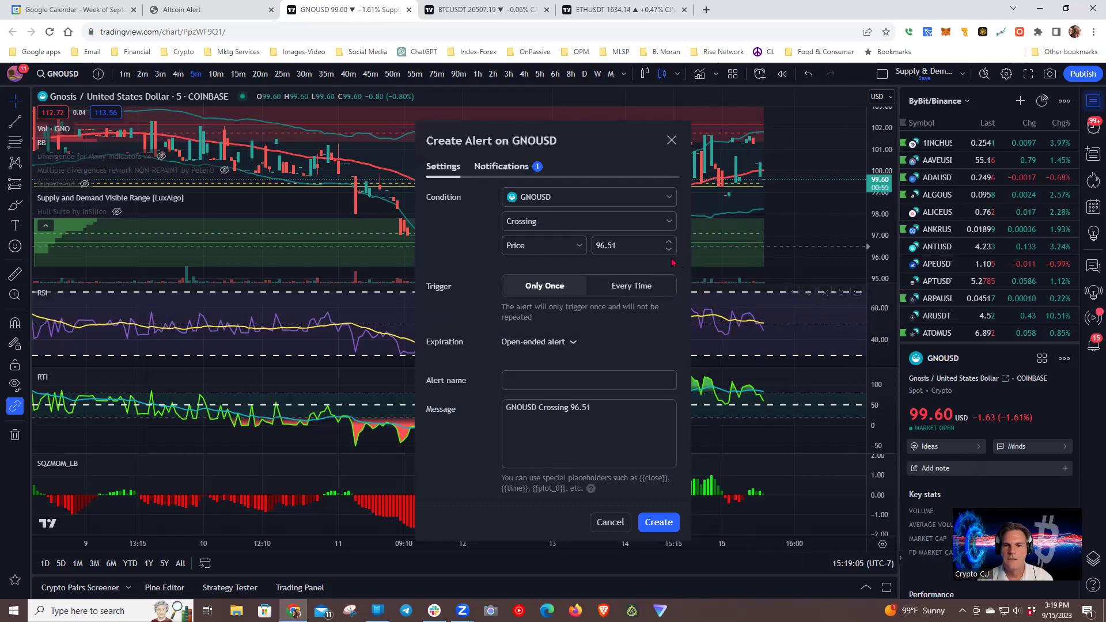
click(669, 249)
click(547, 379)
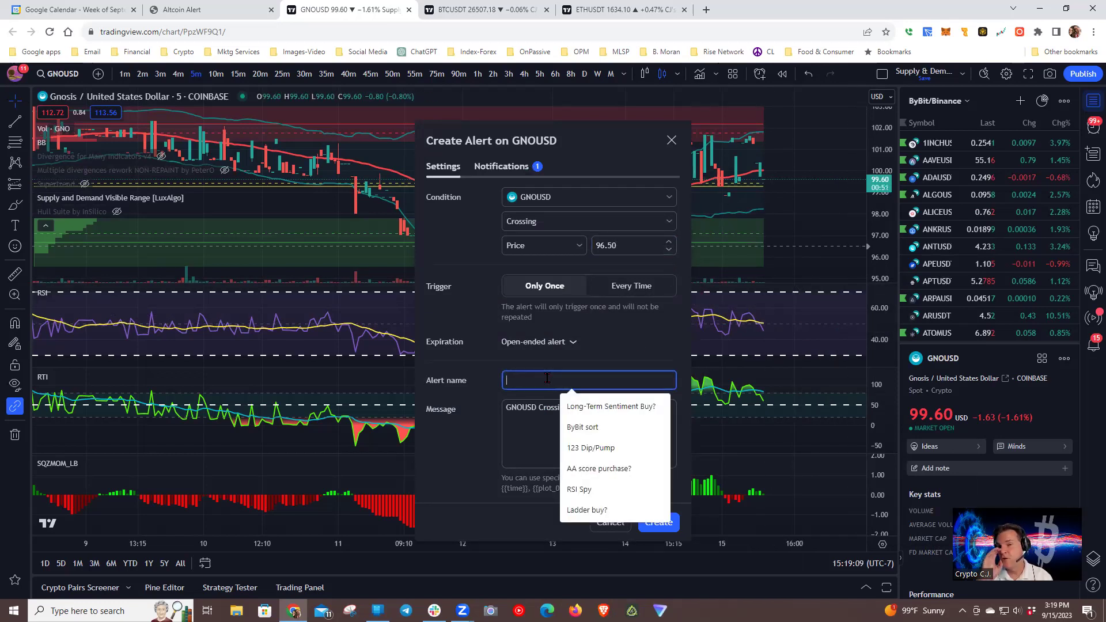
text(aa)
click(570, 406)
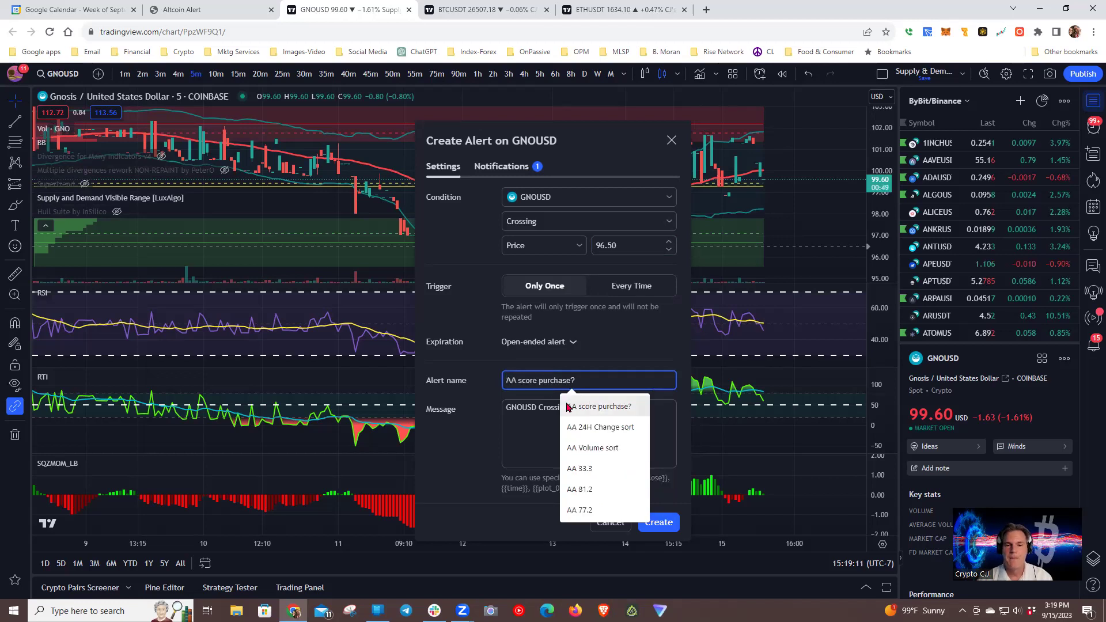
click(599, 407)
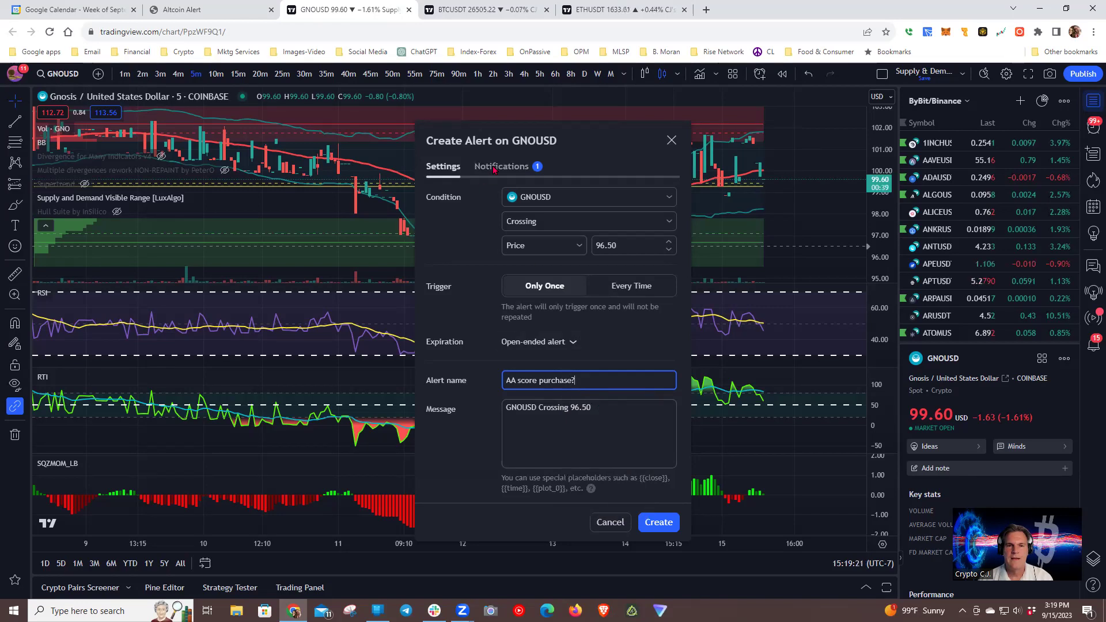
Set the alert to notify in app and by pop-up, play 3 Notes Reverb, and skip the webhook
click(494, 168)
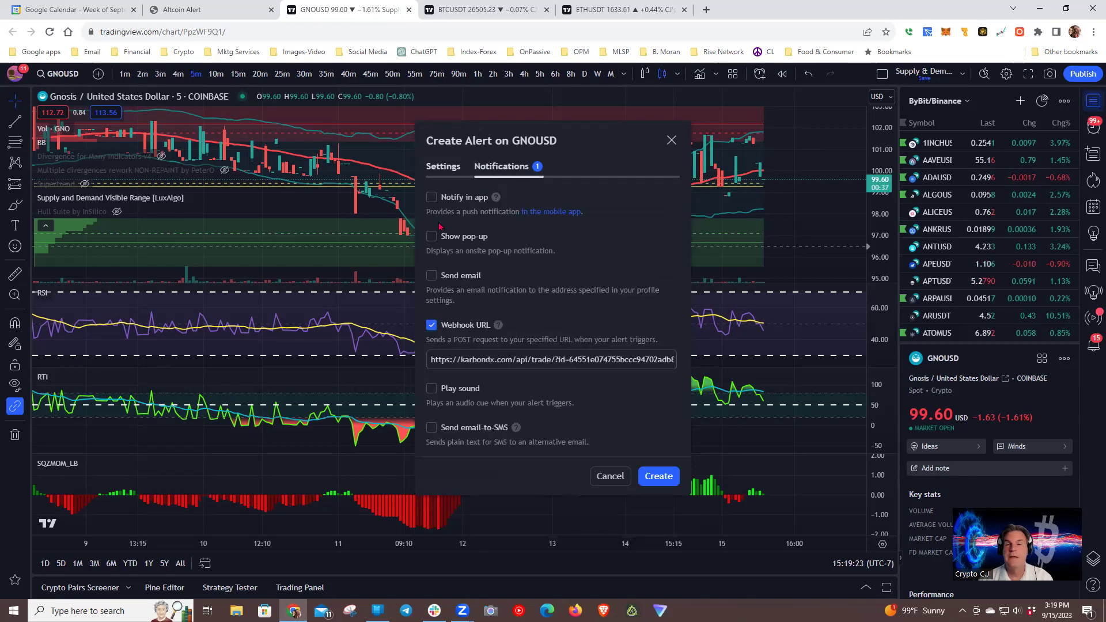
click(431, 199)
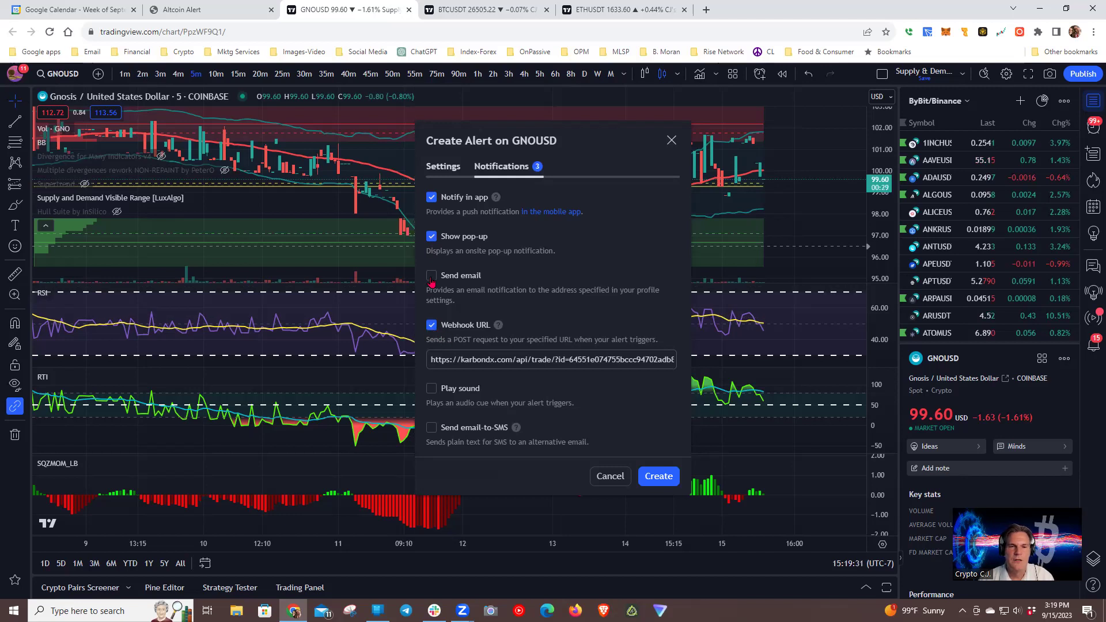
click(430, 325)
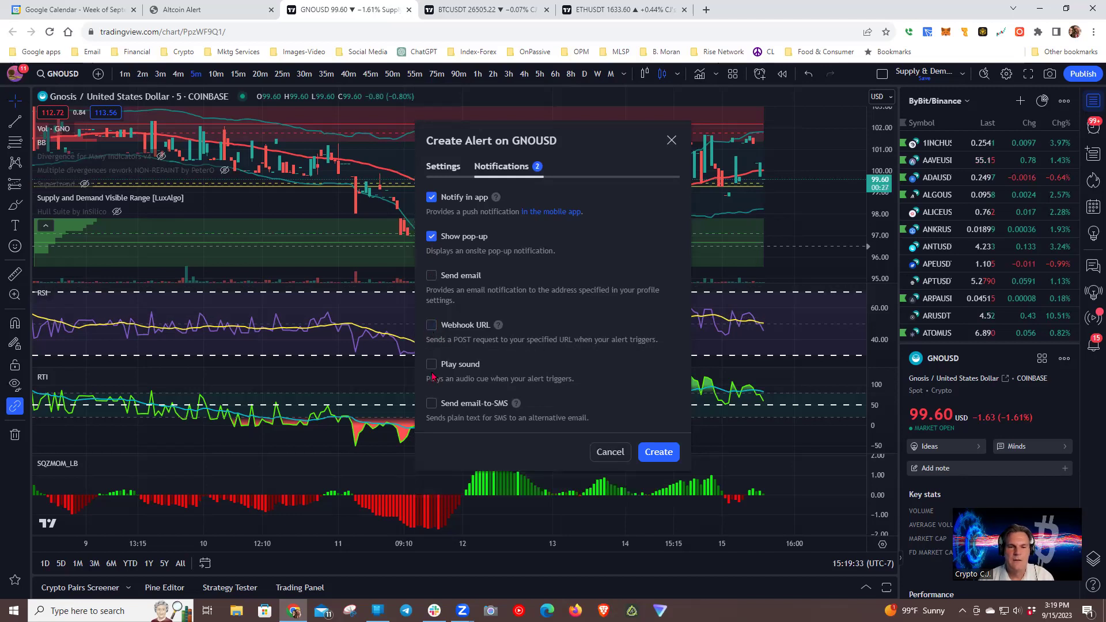
click(431, 364)
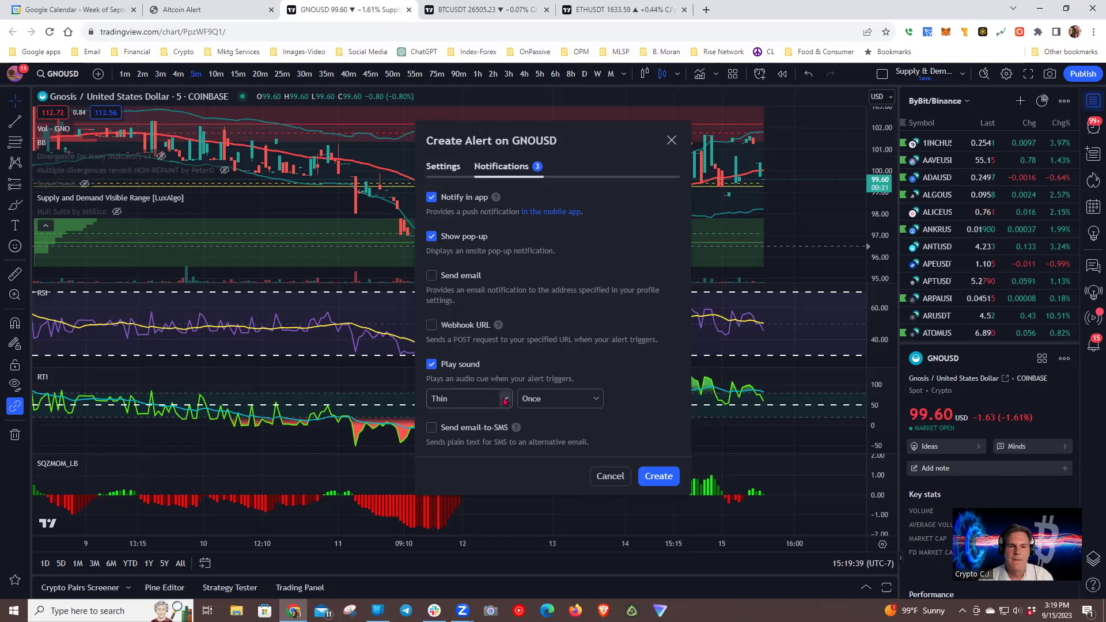
click(505, 400)
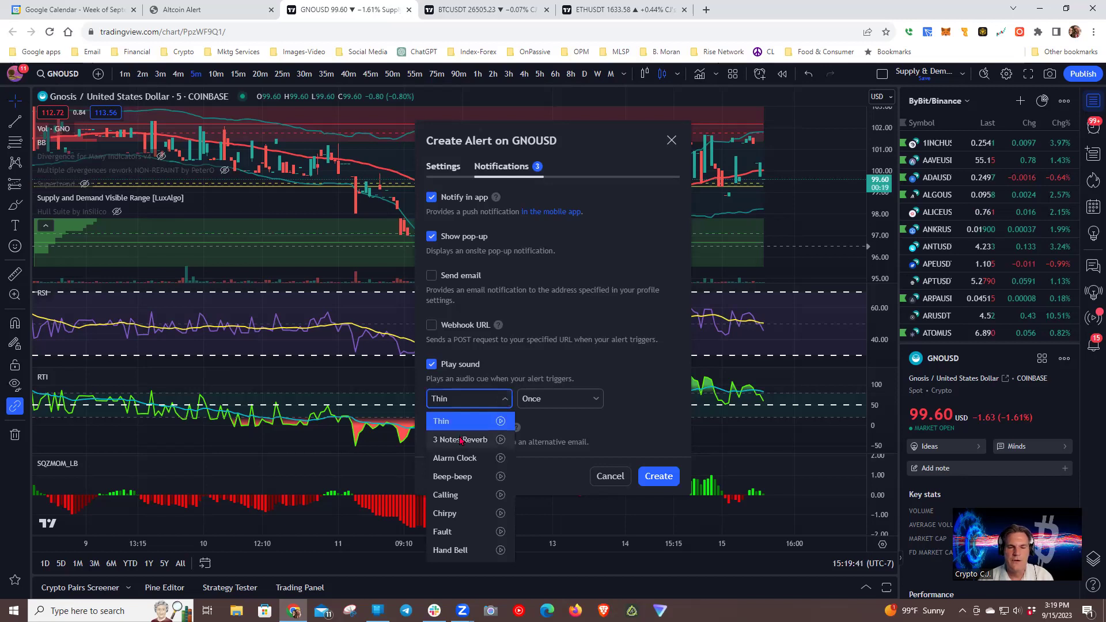
click(460, 440)
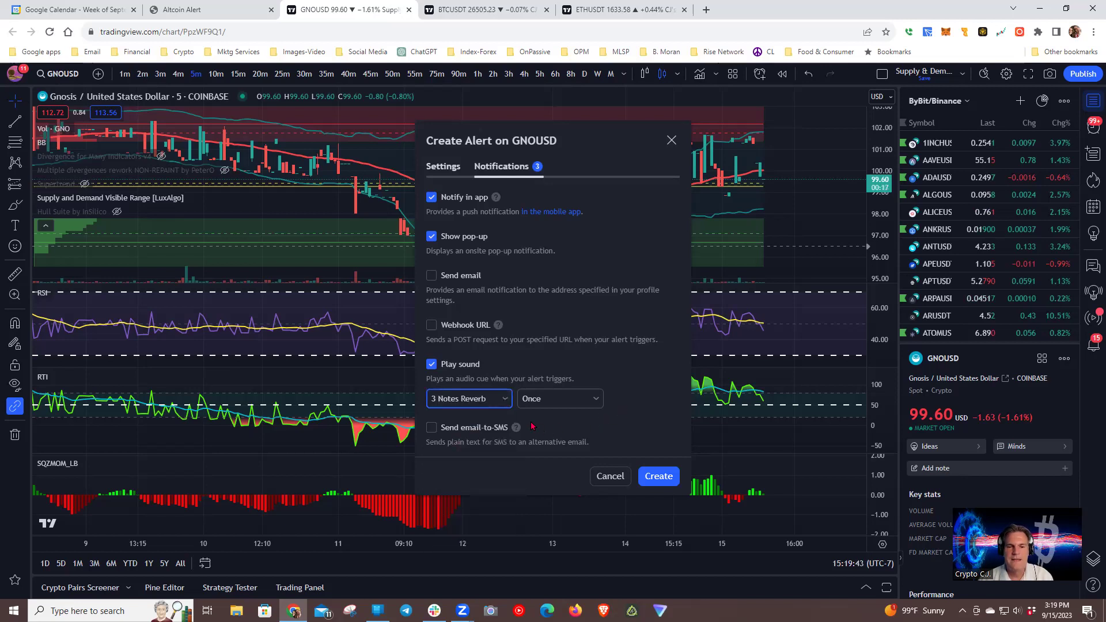
click(504, 399)
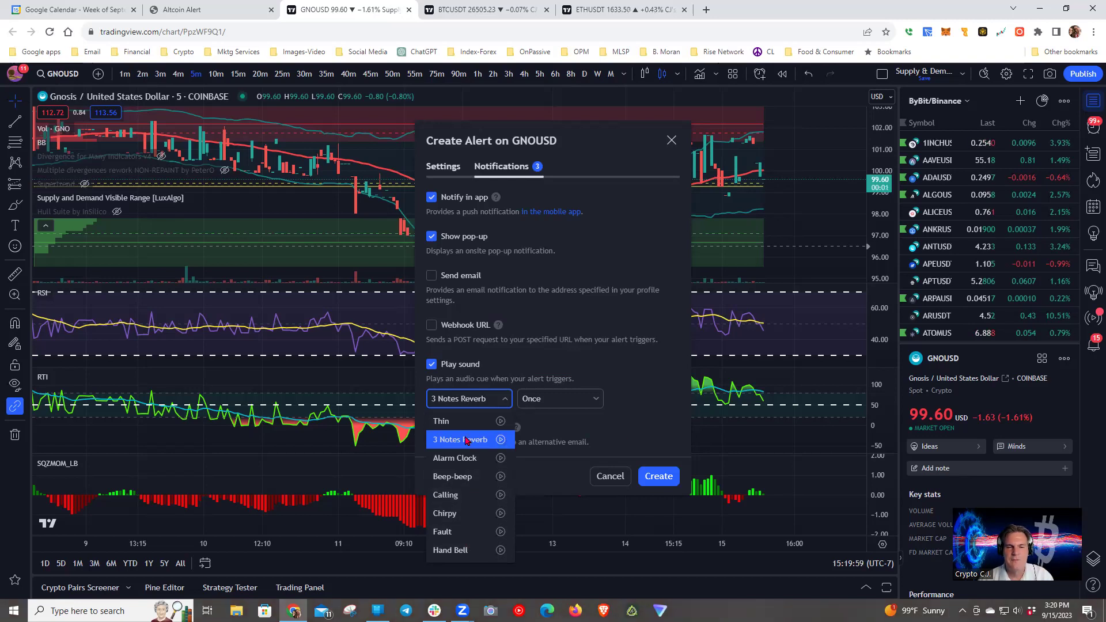
click(467, 440)
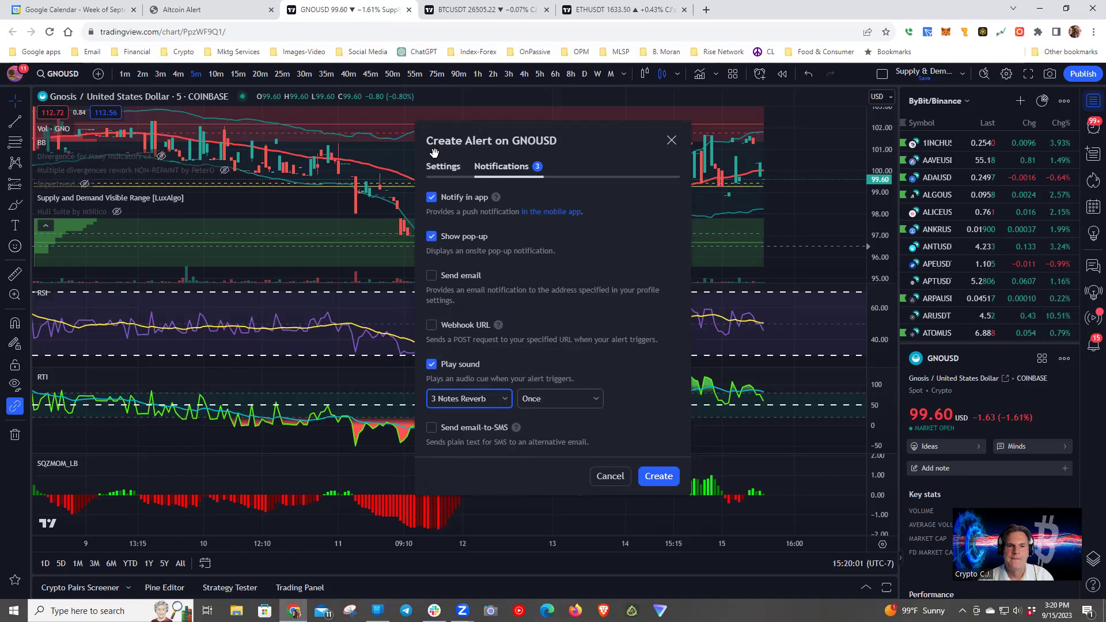
click(443, 167)
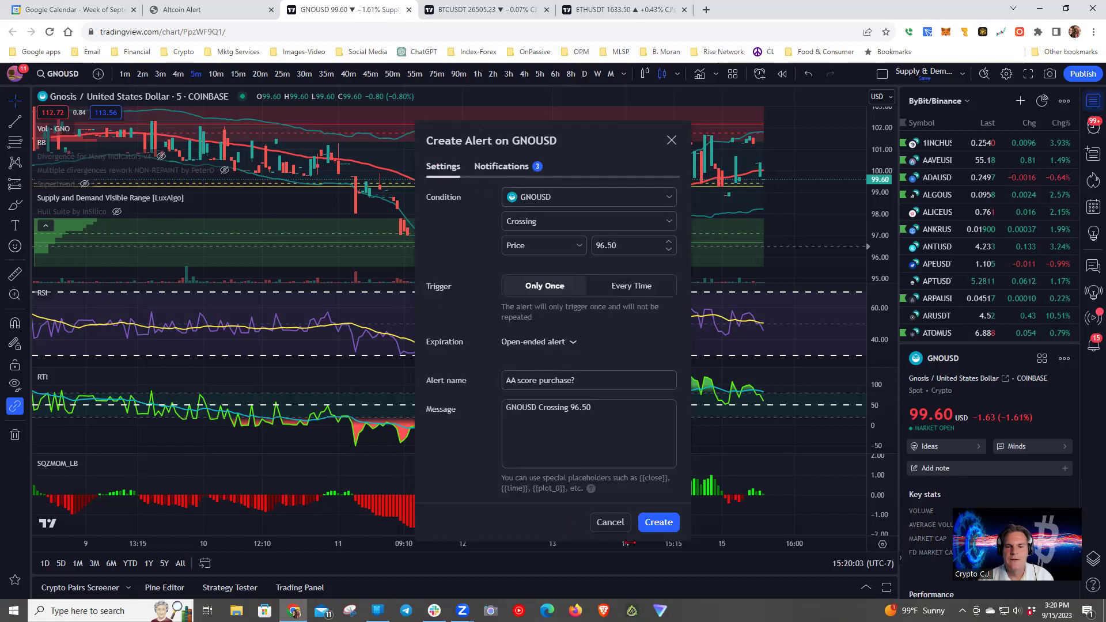
Discard the alert, switch GNOUSD to 15-minute candles with divergence labels shown, framing 6–15 September
click(619, 521)
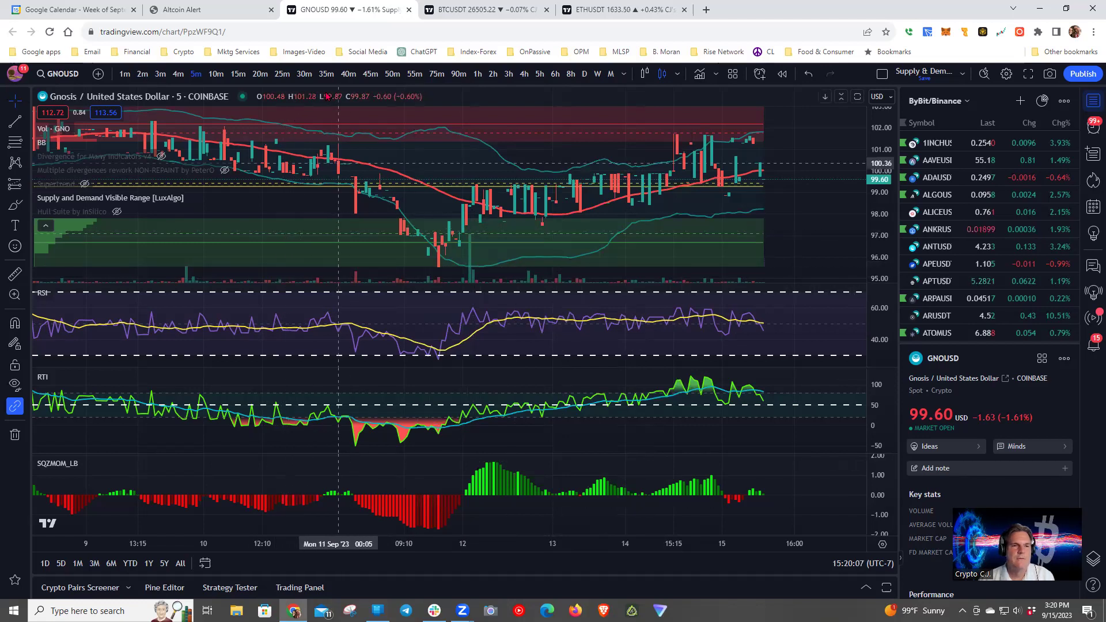
click(238, 74)
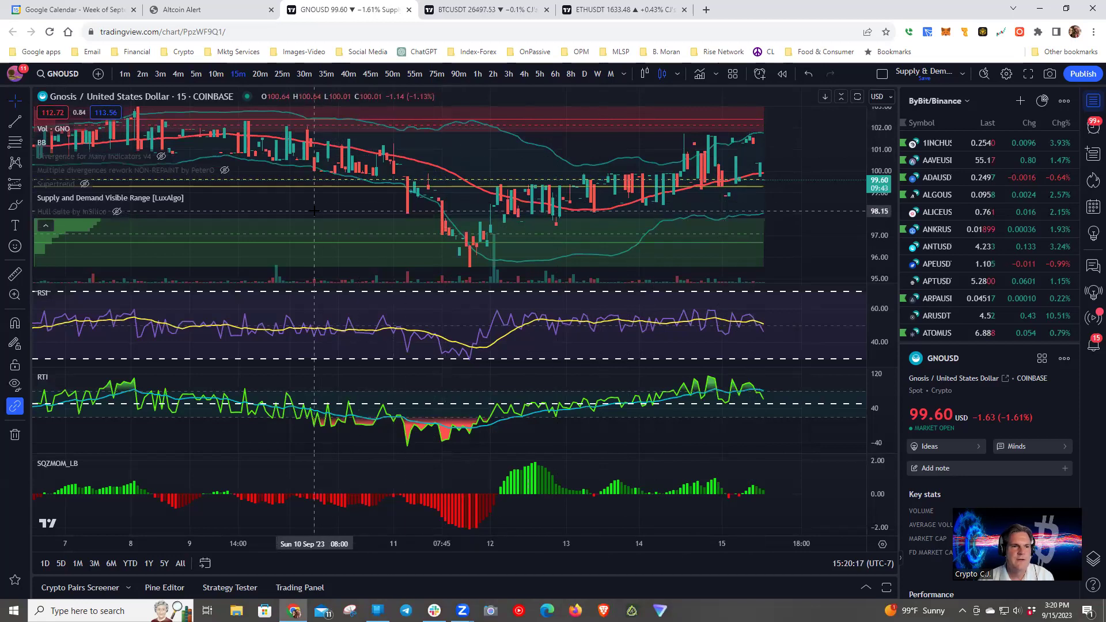
mouse_move(142, 169)
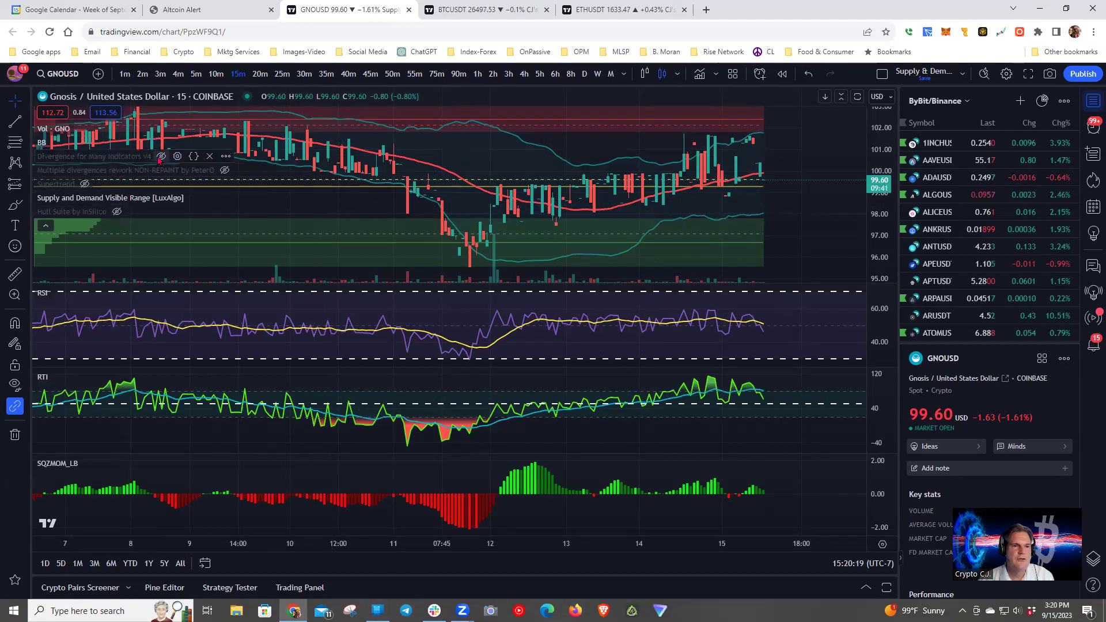
click(161, 156)
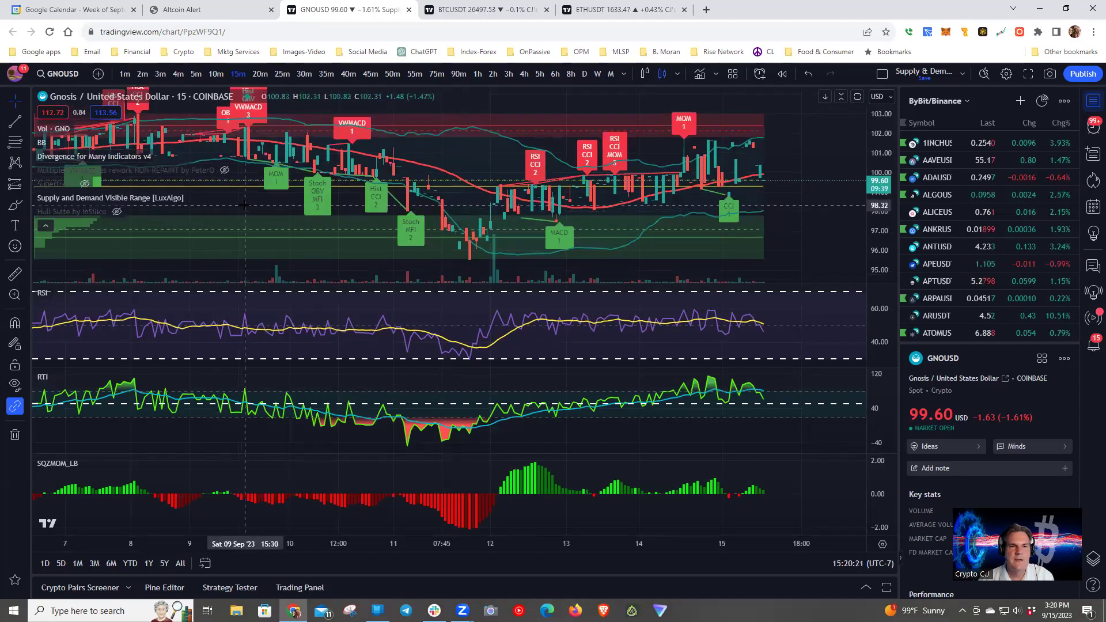
drag(251, 211, 307, 208)
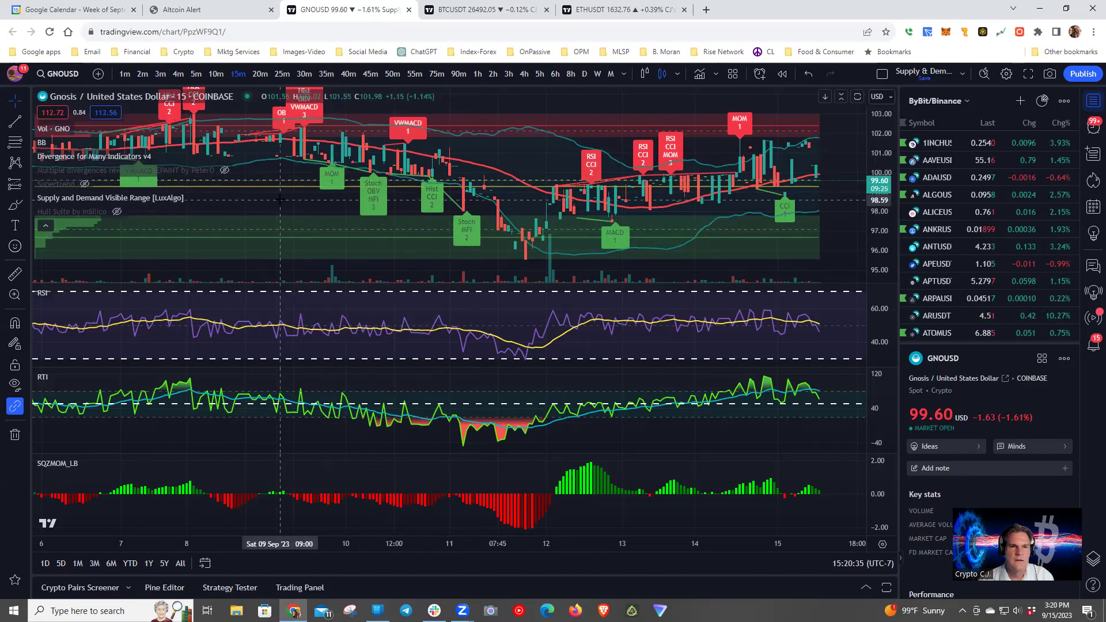
drag(275, 231, 743, 220)
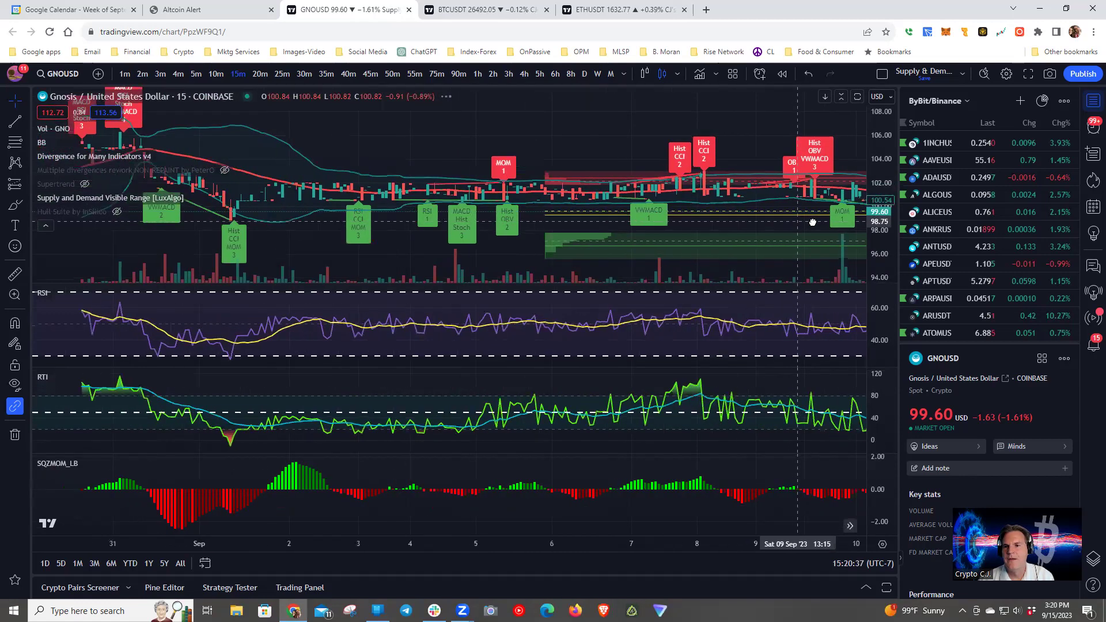
drag(812, 223, 809, 245)
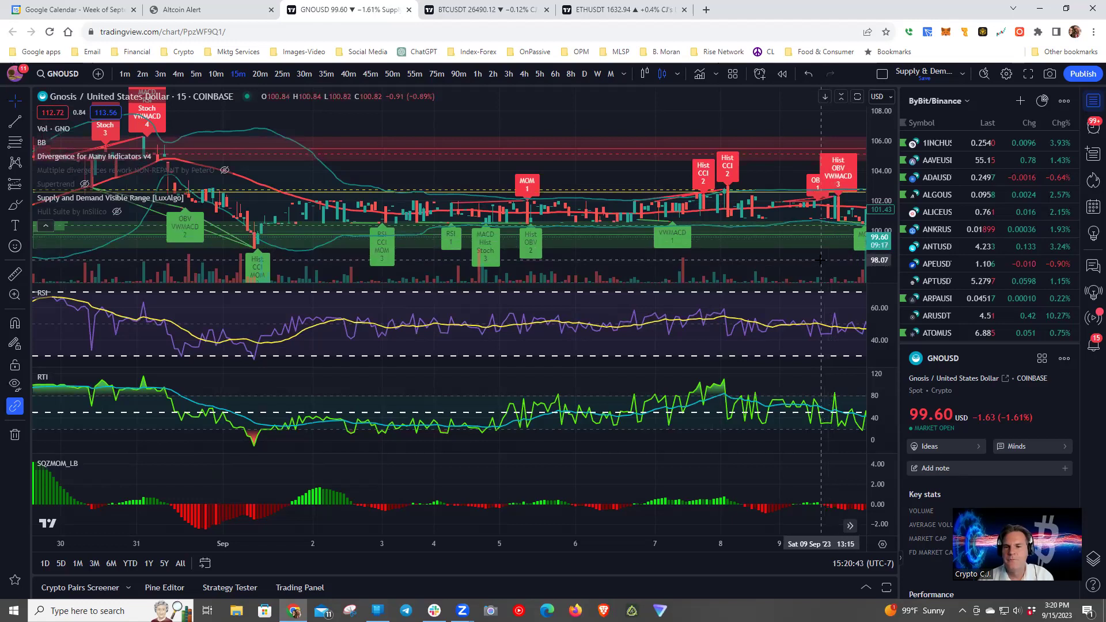
drag(821, 260, 296, 228)
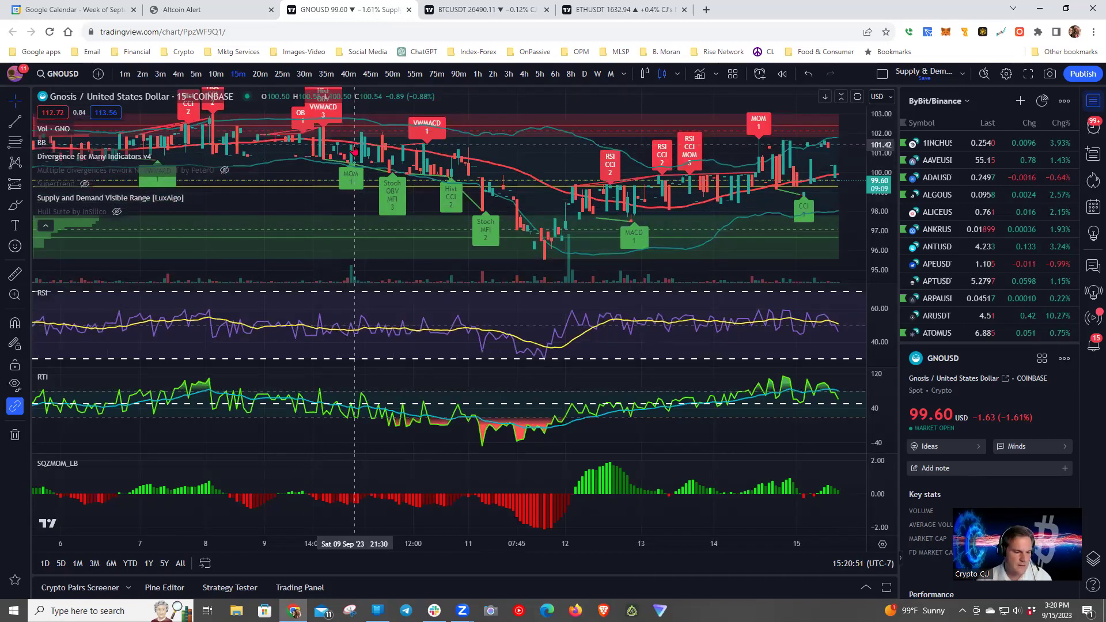
Measure the 9–14 September move: 0.27 (0.265%) across 117 bars
shift+click(355, 151)
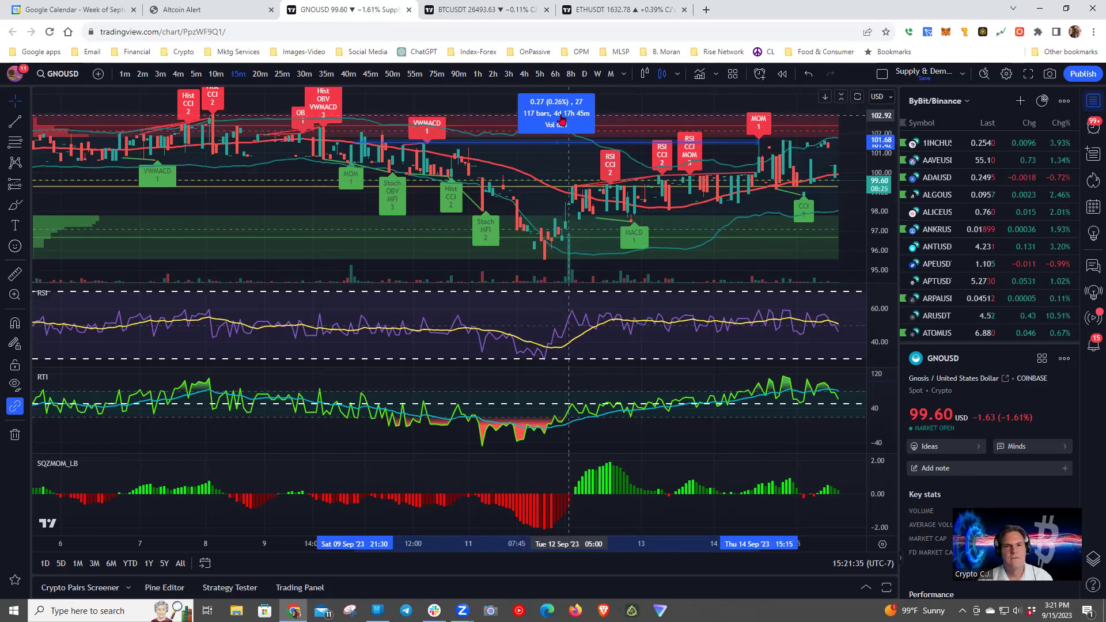
Clear the measurement, swap divergence labels for Supertrend signals, and frame roughly 5–14 September
click(318, 196)
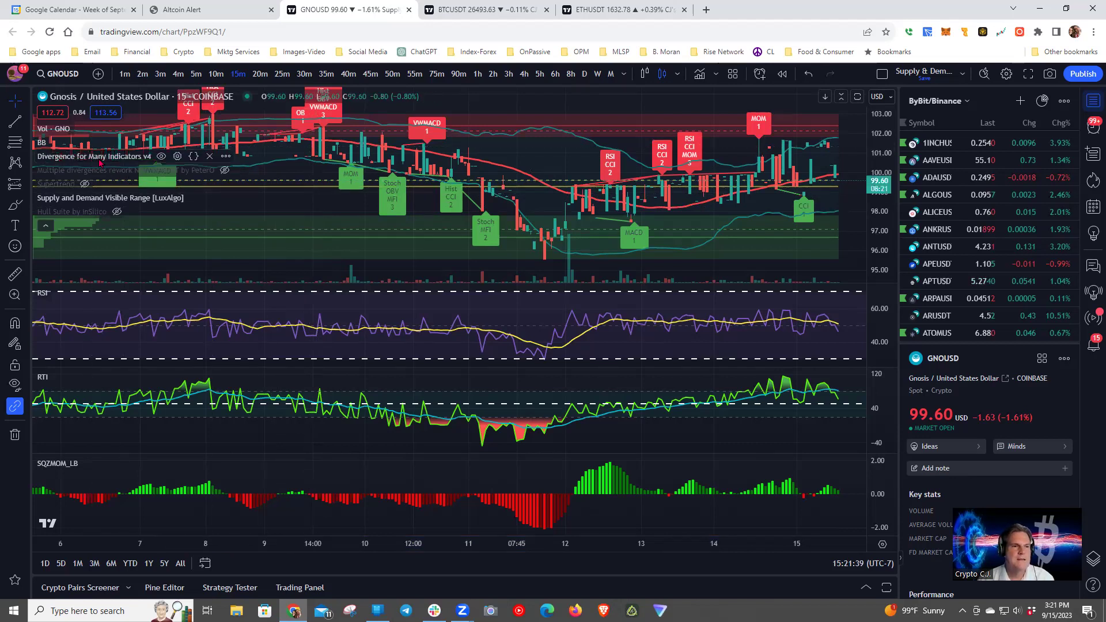
click(162, 157)
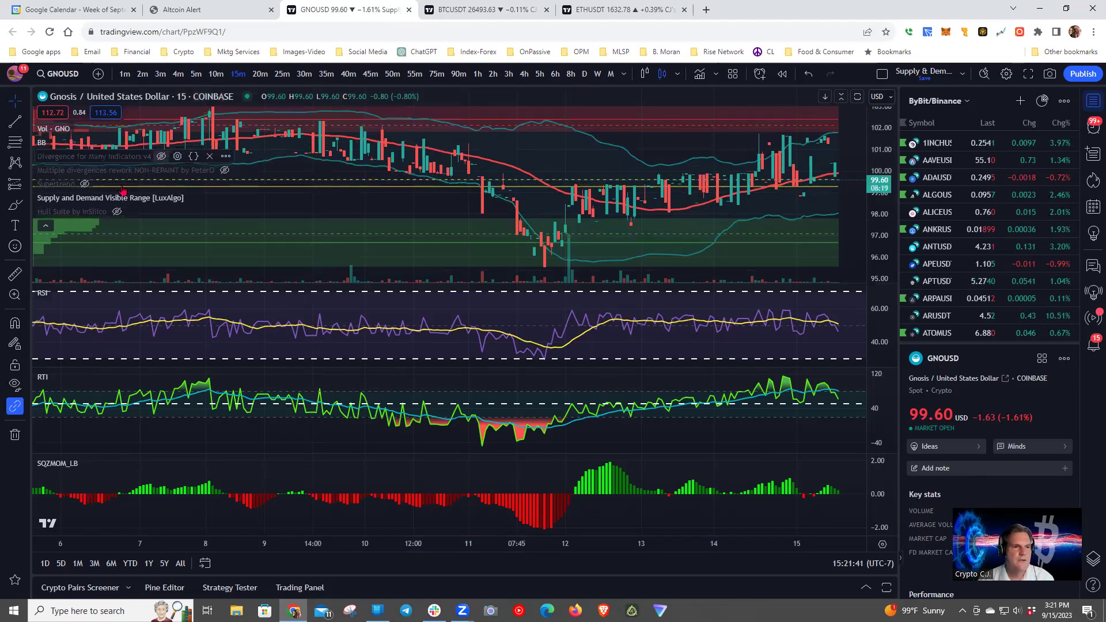
click(84, 183)
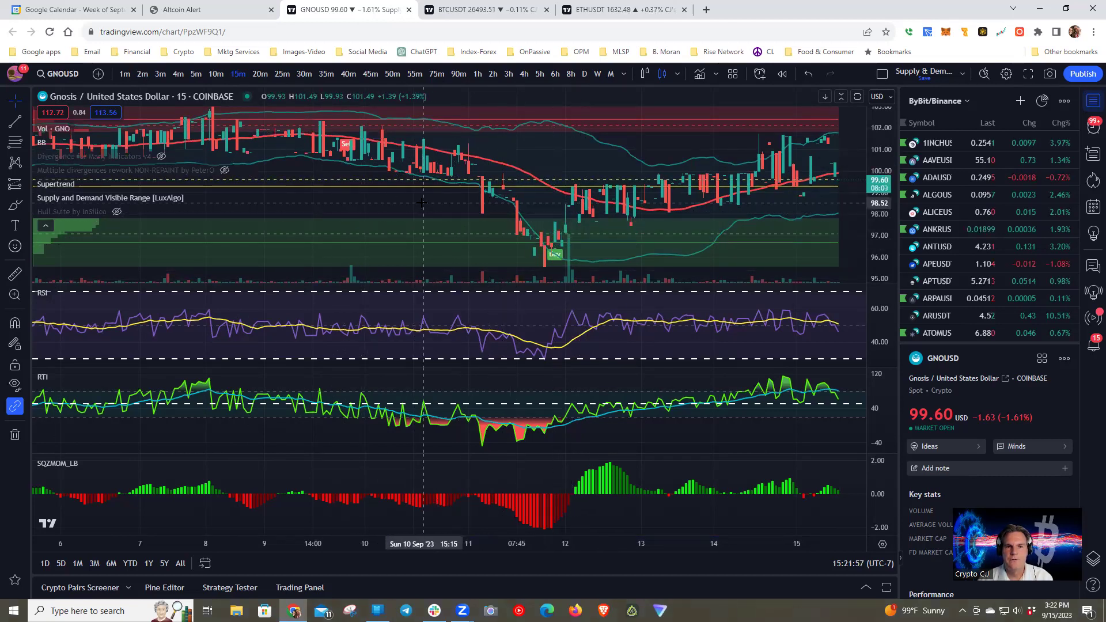
drag(467, 213, 749, 204)
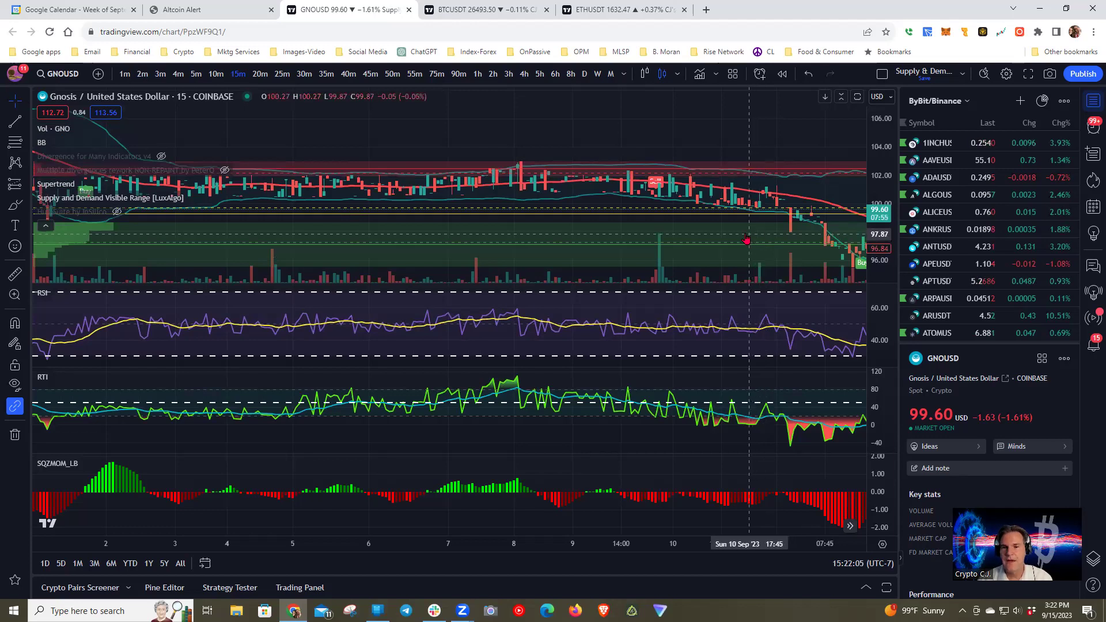
drag(741, 238, 510, 234)
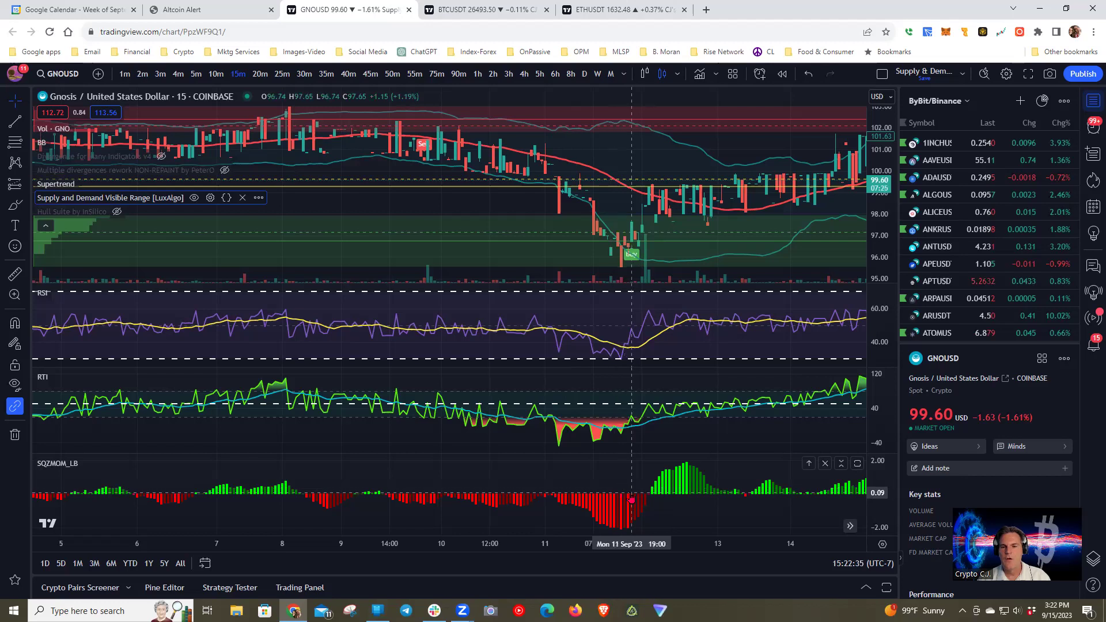
right_click(589, 490)
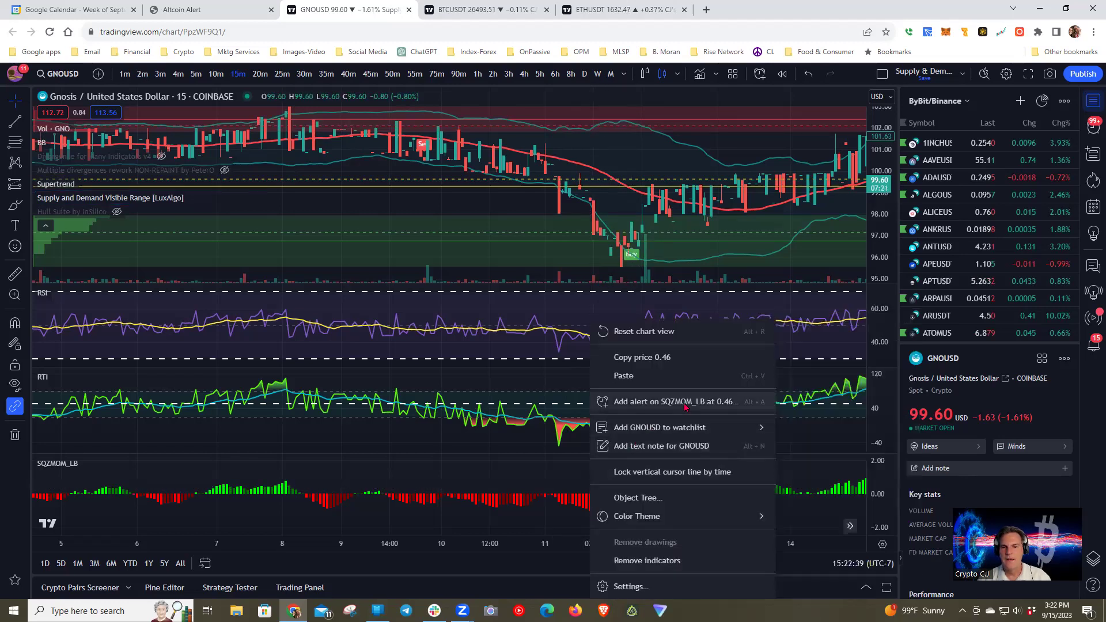
click(662, 402)
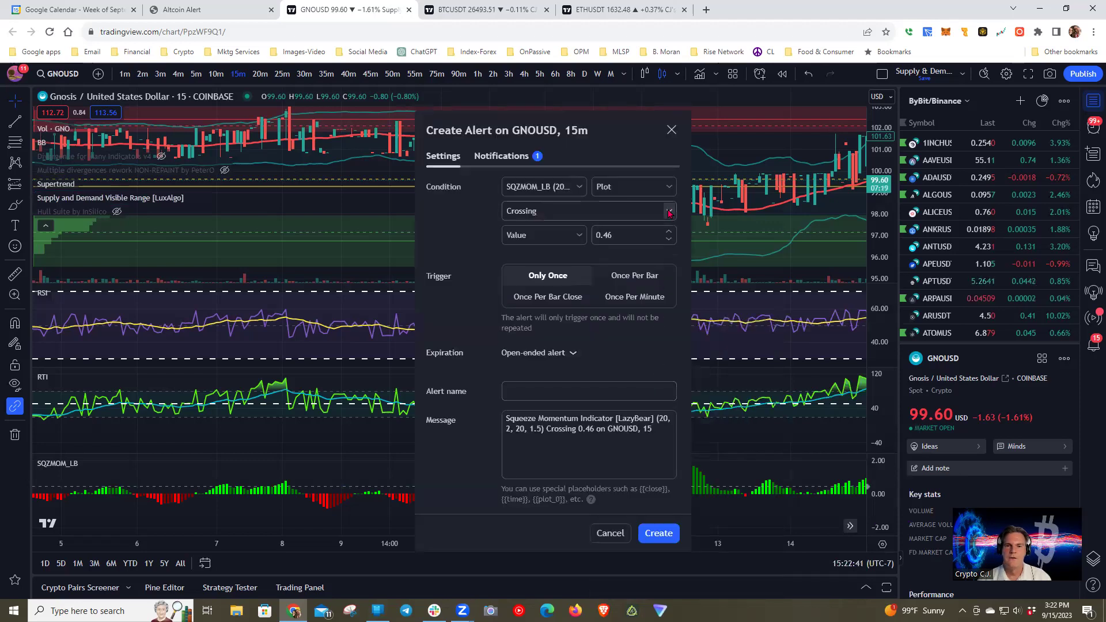
click(633, 211)
click(633, 232)
click(633, 234)
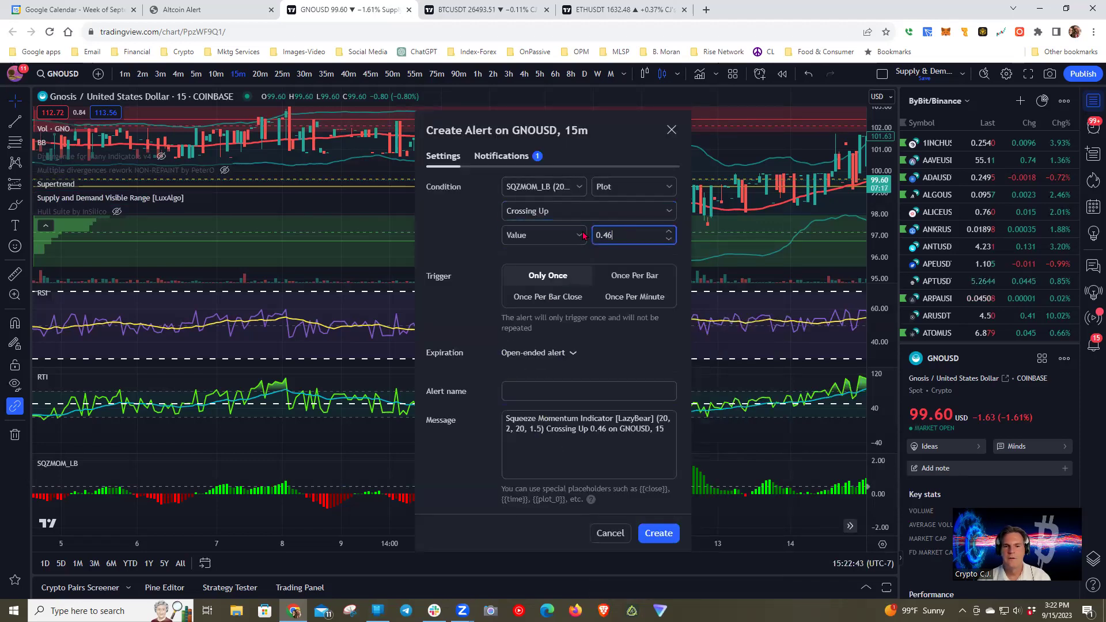
click(547, 297)
click(548, 275)
click(530, 387)
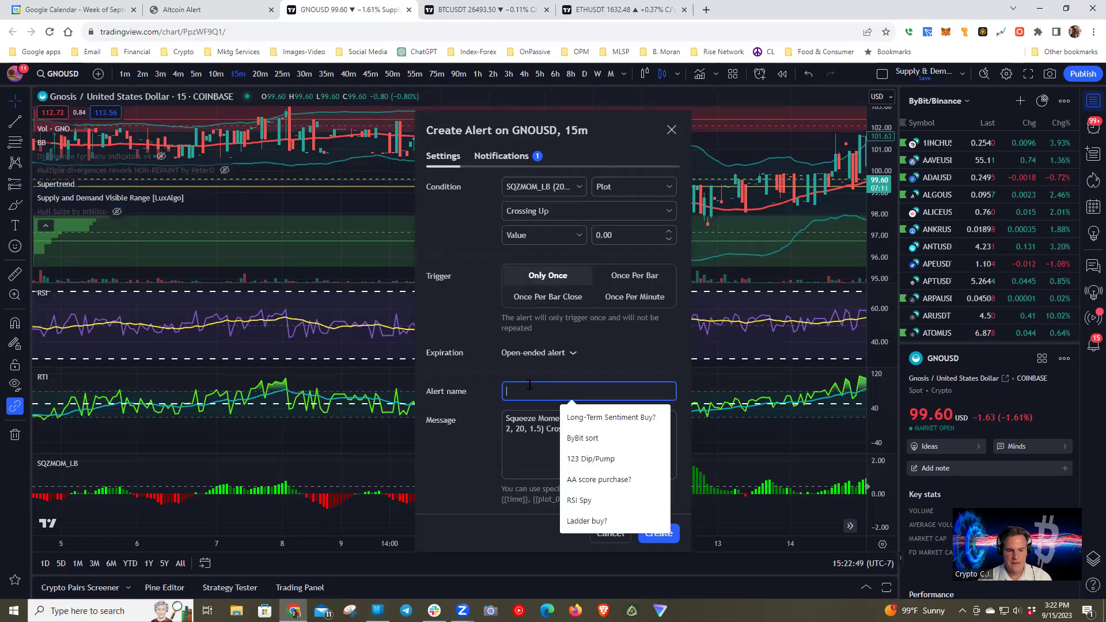
text(conf)
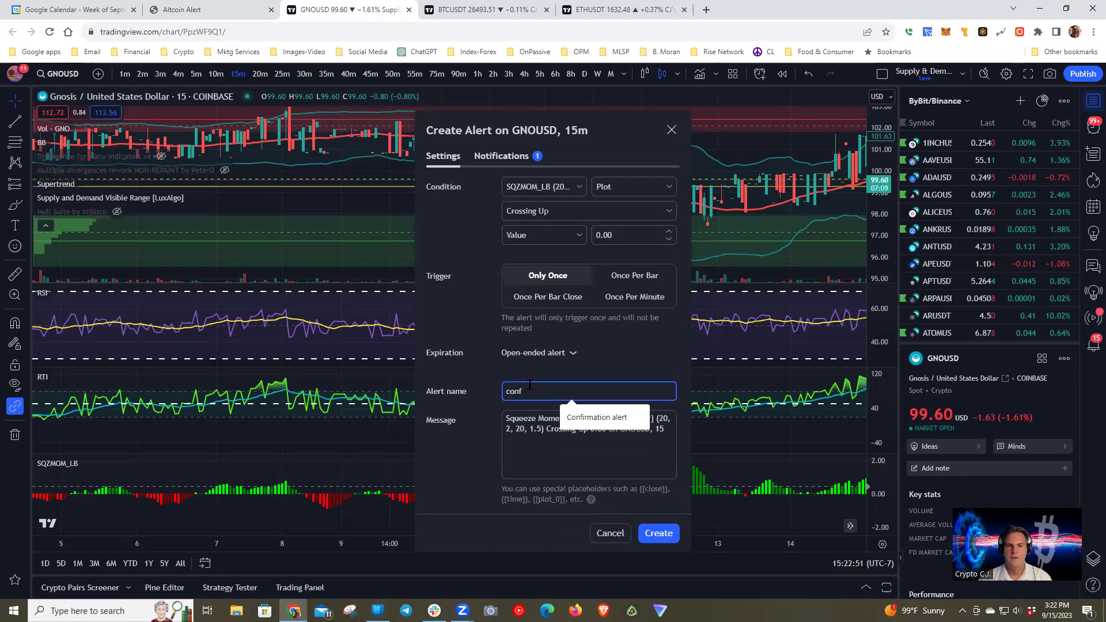
click(596, 415)
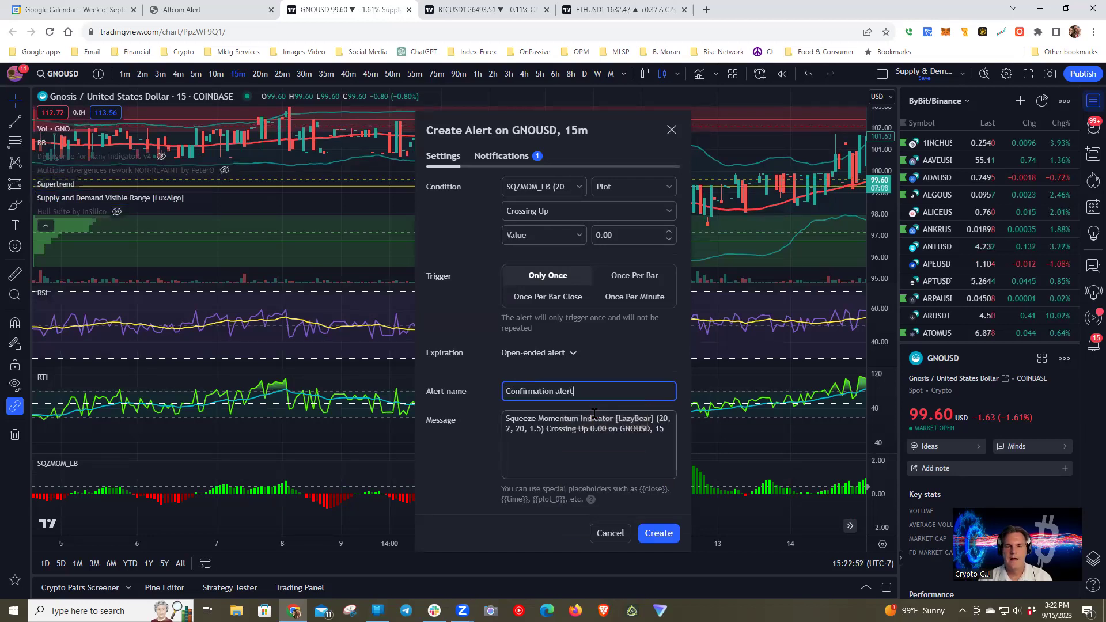
click(492, 157)
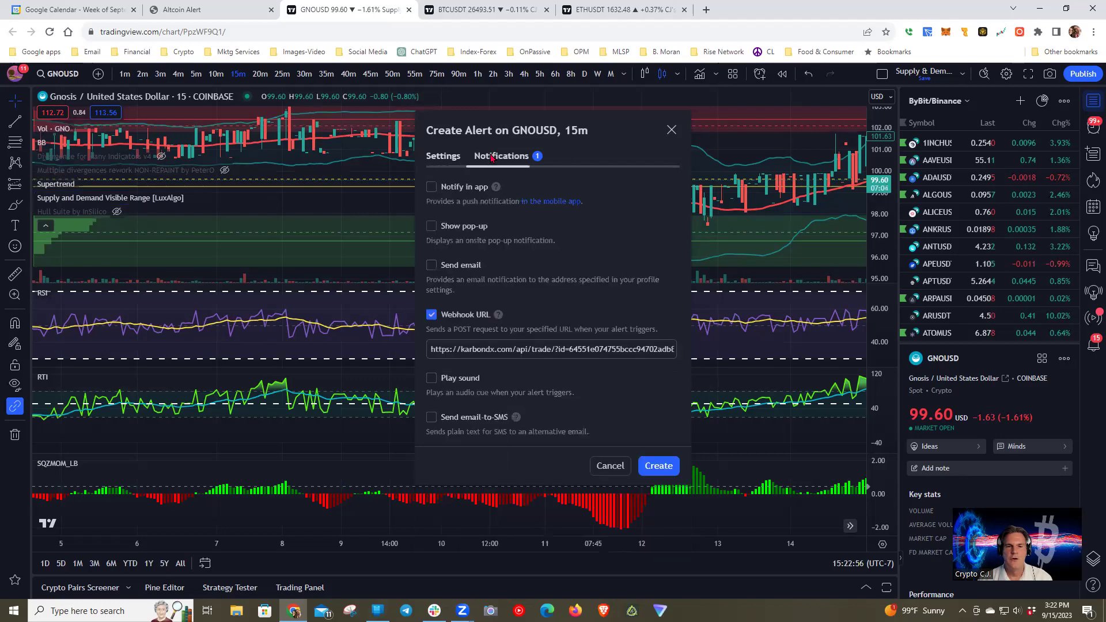
click(428, 202)
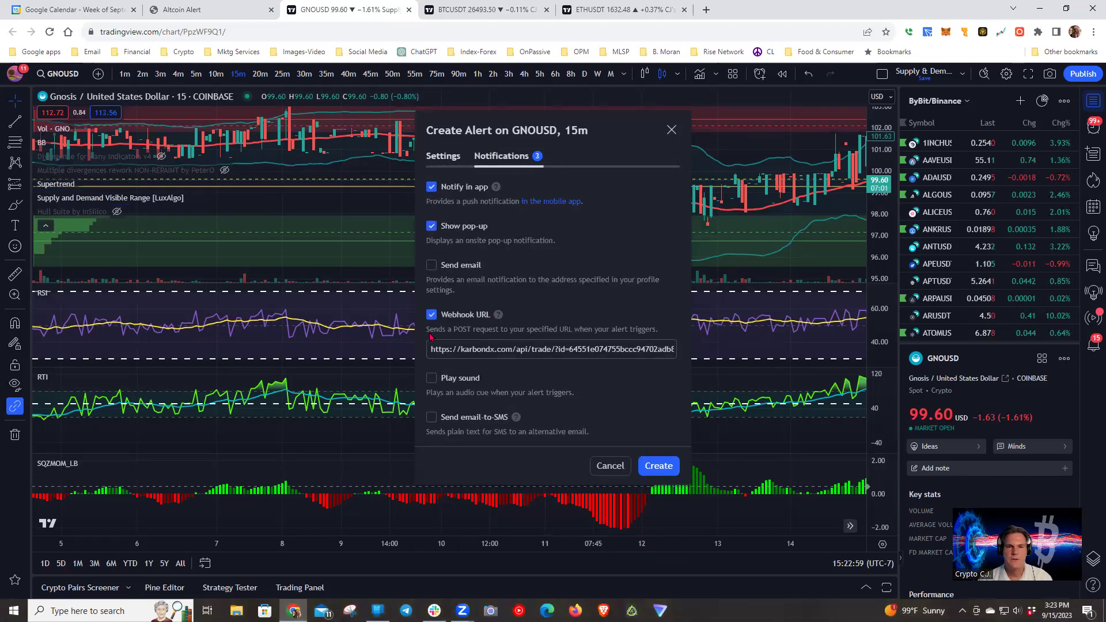
click(432, 316)
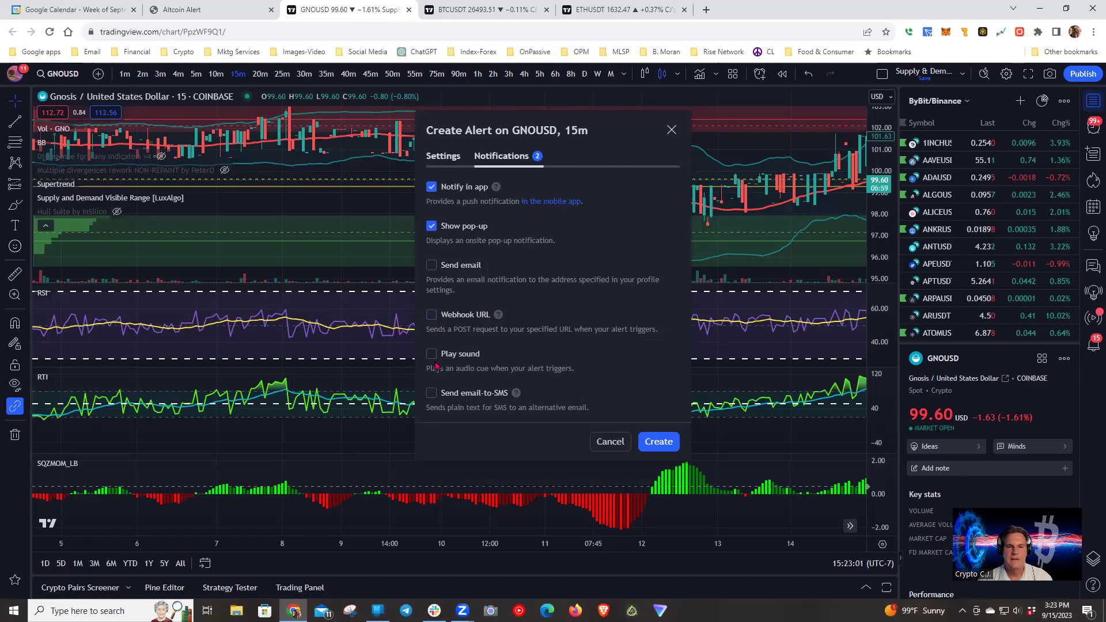
click(432, 354)
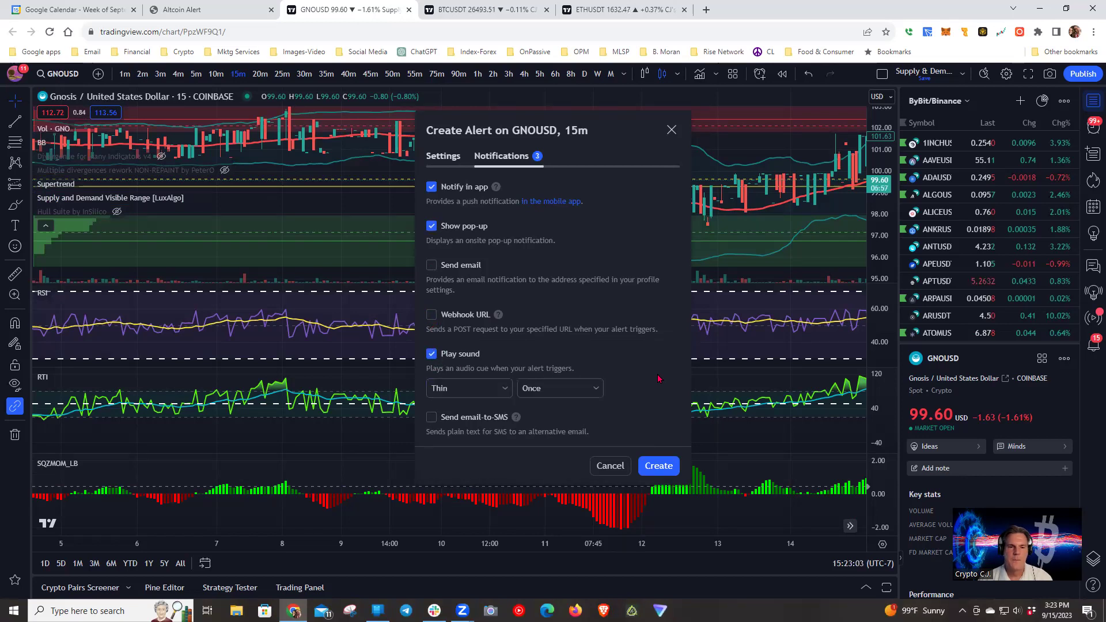
click(469, 389)
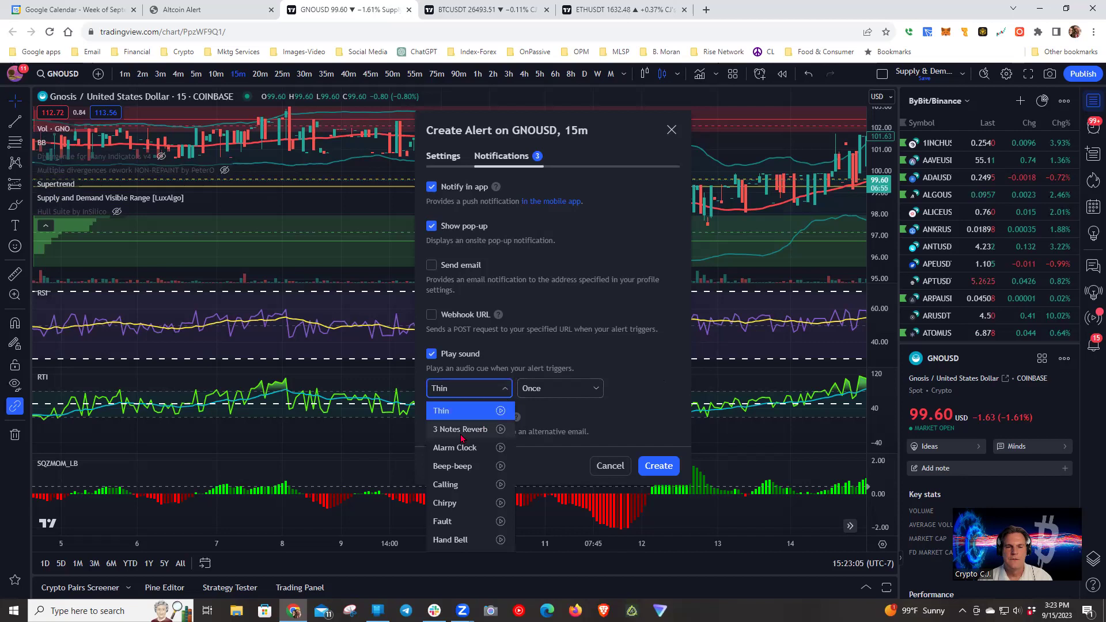
click(461, 431)
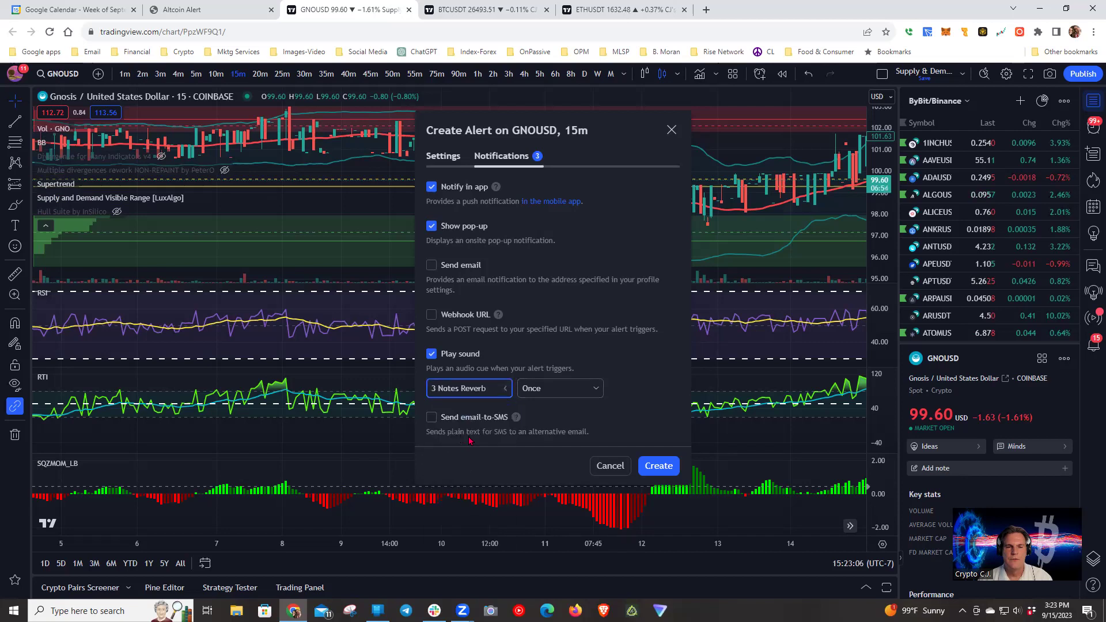
click(610, 467)
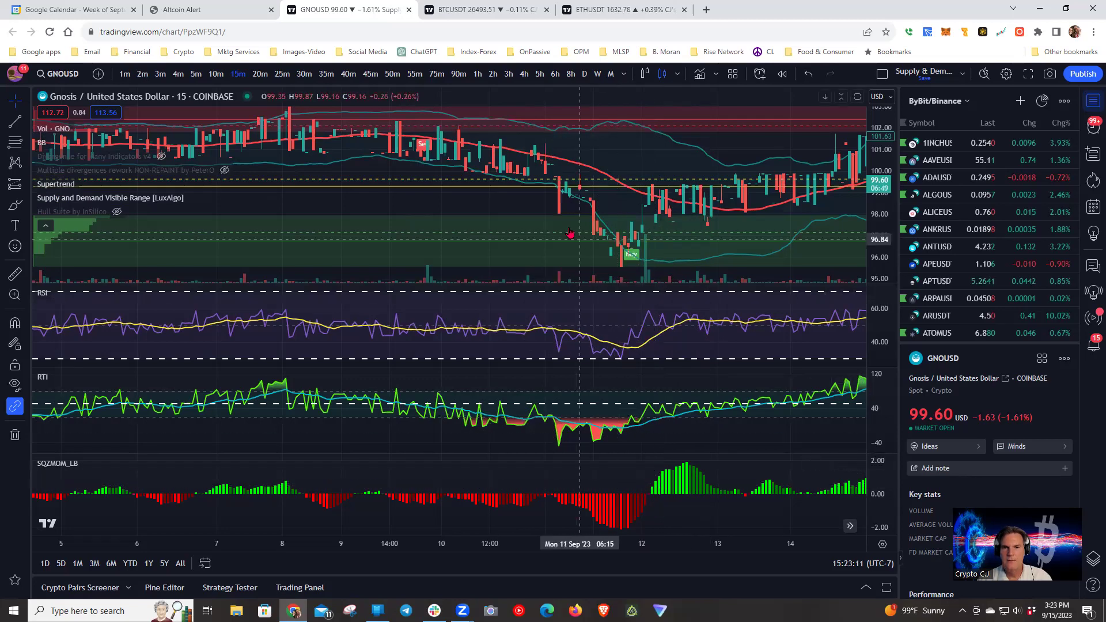
Measure the 2.73% climb over 56 bars from 12 September, then remove the measurement
drag(519, 195, 406, 197)
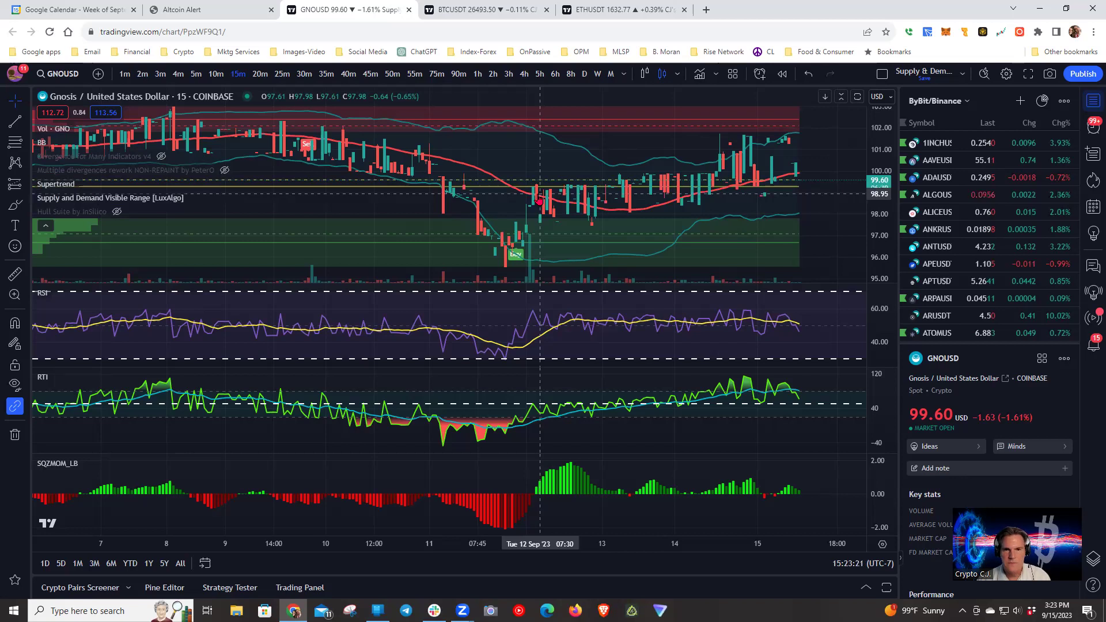
shift+click(540, 194)
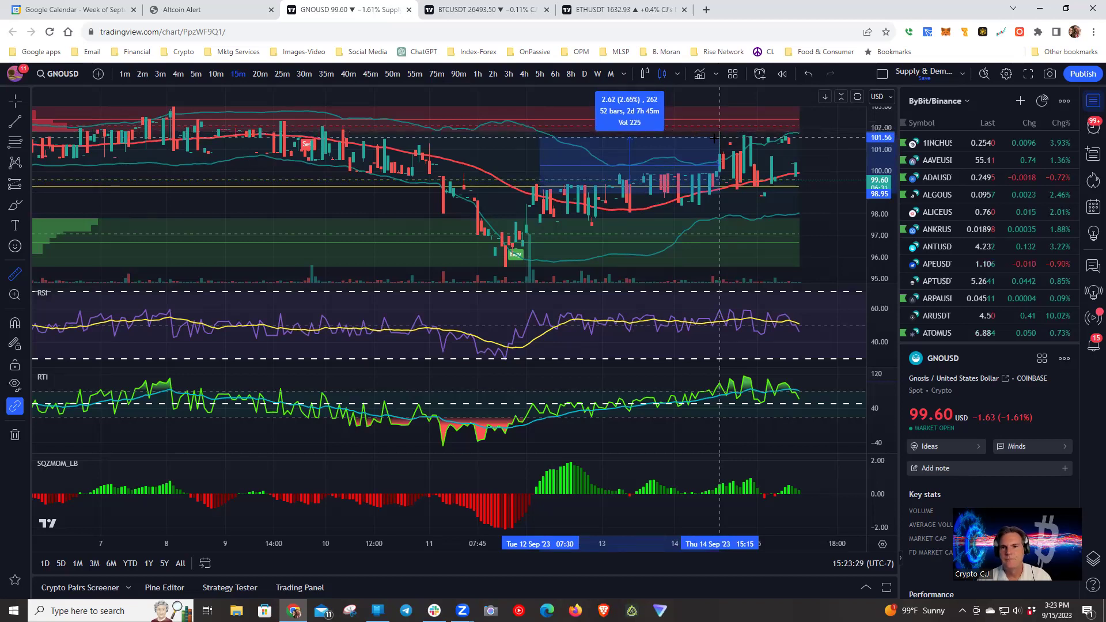
click(732, 136)
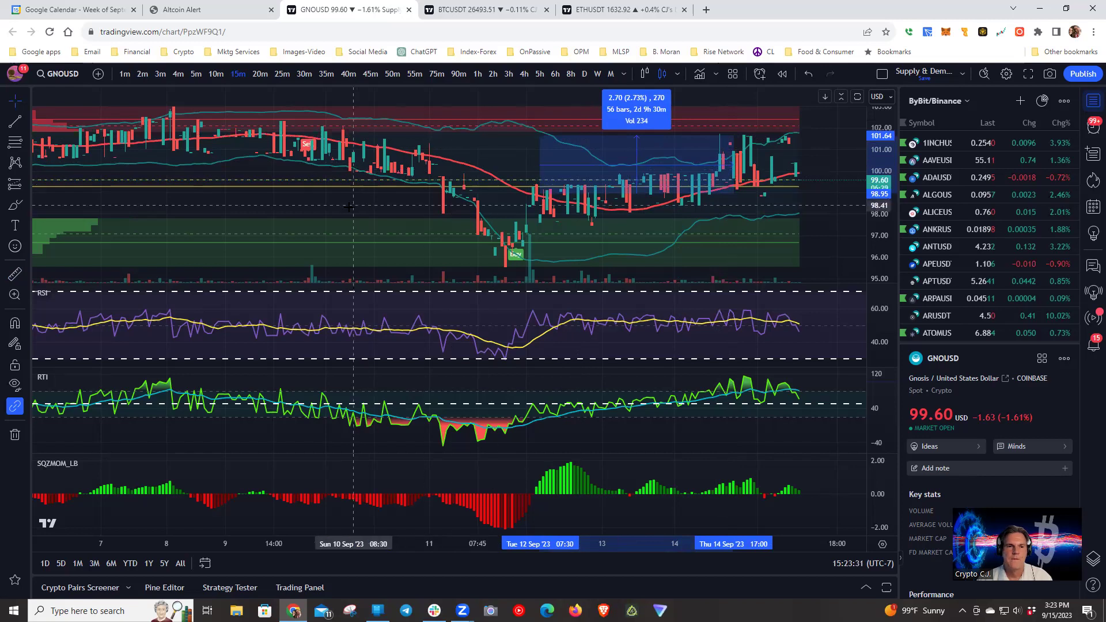
click(372, 214)
drag(357, 211, 400, 210)
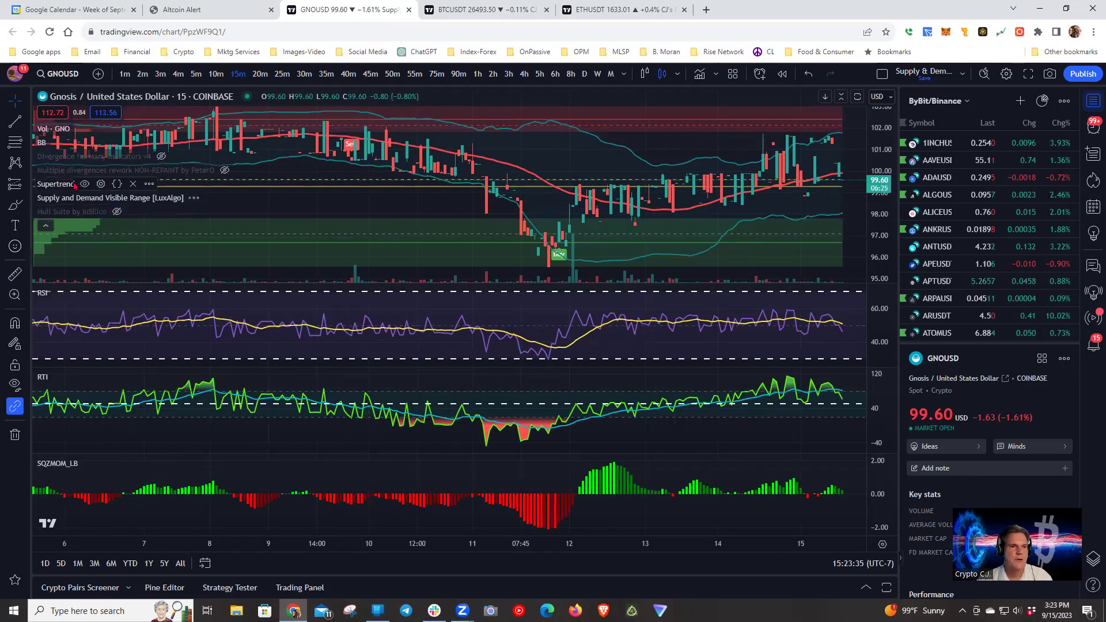
Hide the Supertrend indicator, then pan back to 2–8 Sep and return to recent candles
click(84, 183)
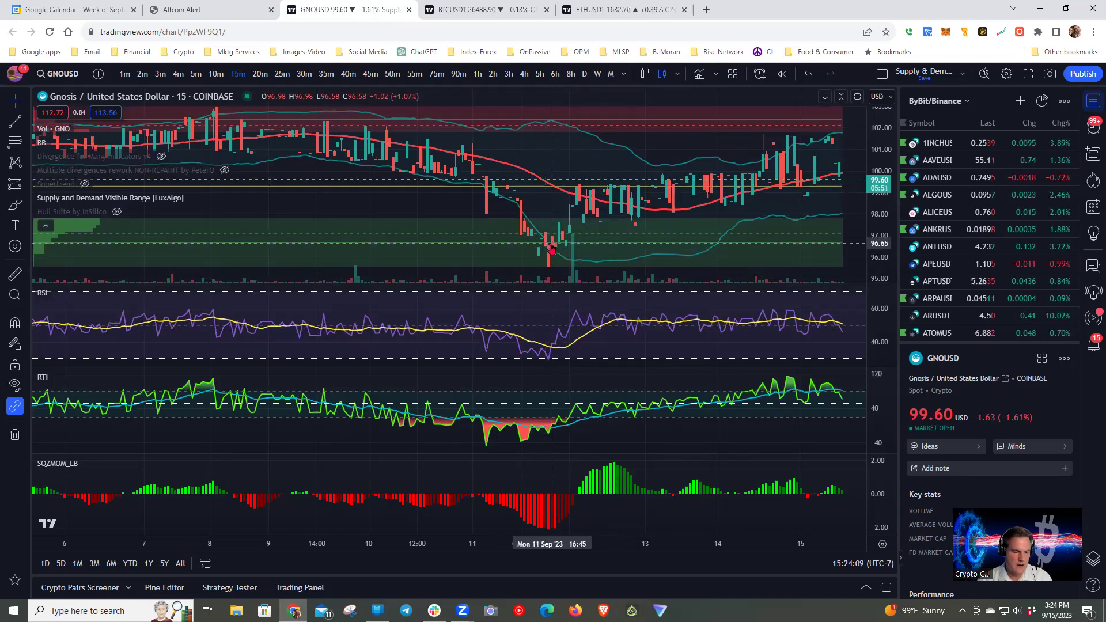
shift+click(552, 243)
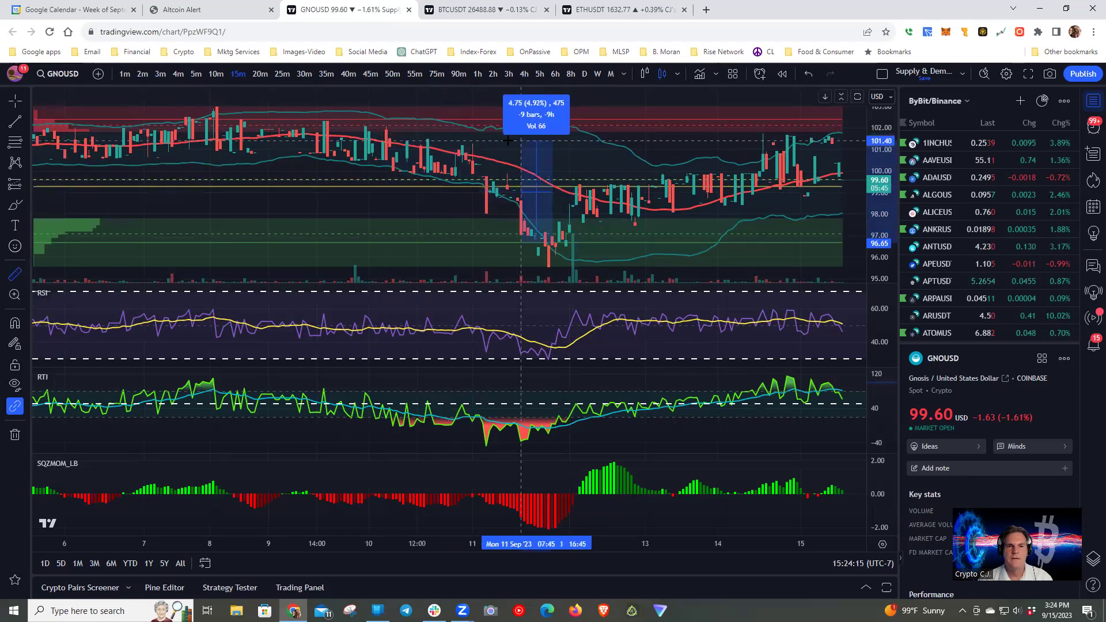
click(360, 196)
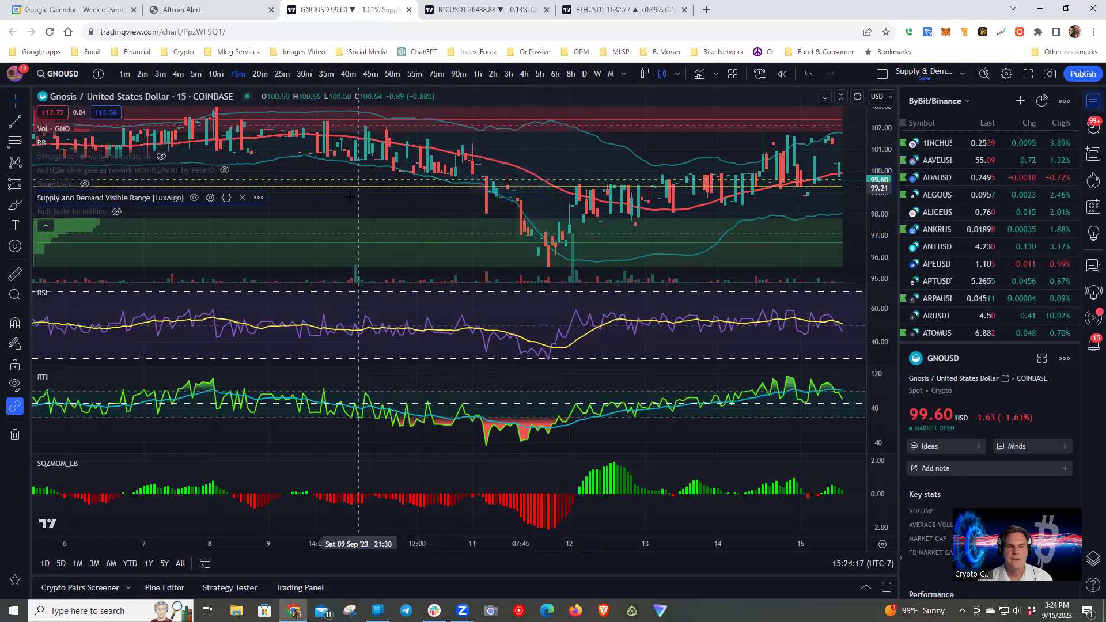
drag(371, 203, 674, 206)
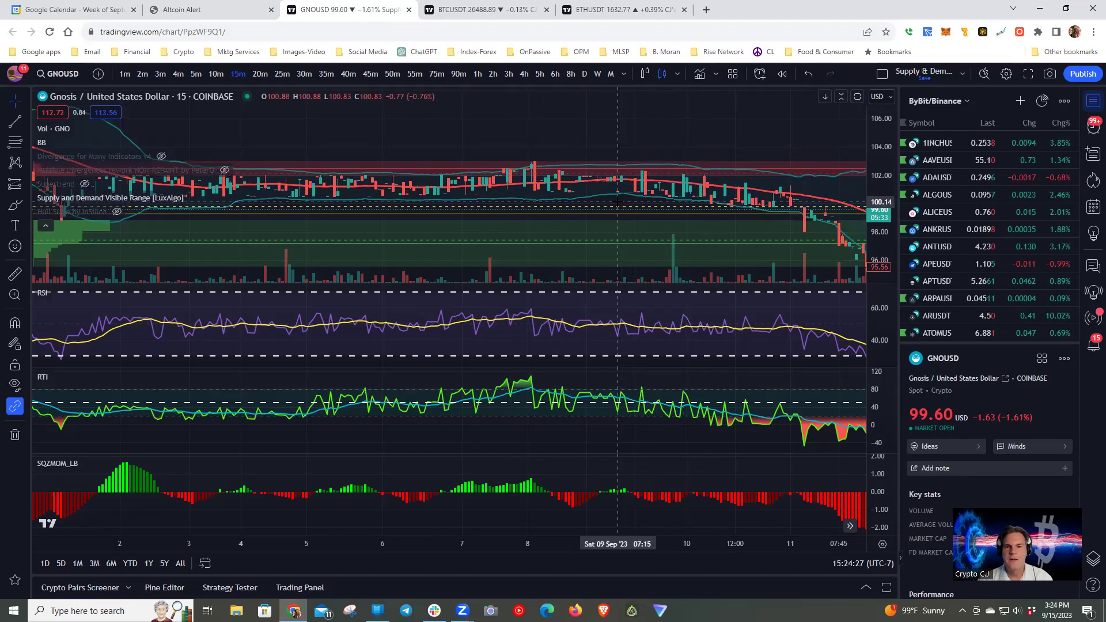
drag(575, 203, 288, 203)
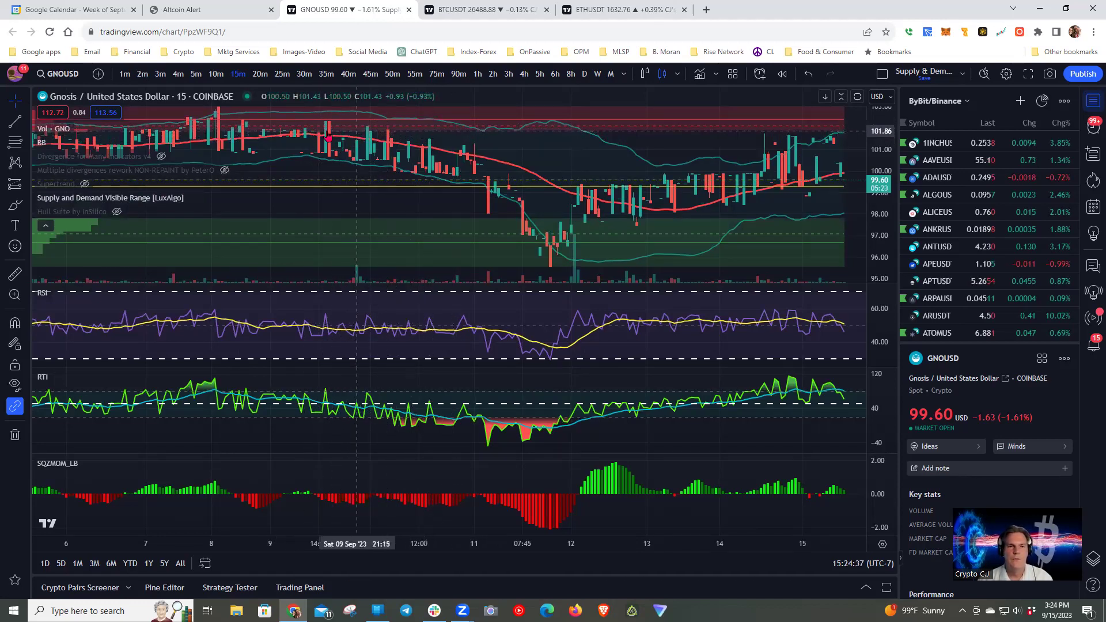
Measure the rise from the 96.62 low on 11 Sep, then clear it and pan slightly earlier
scroll(526, 148, down, 3)
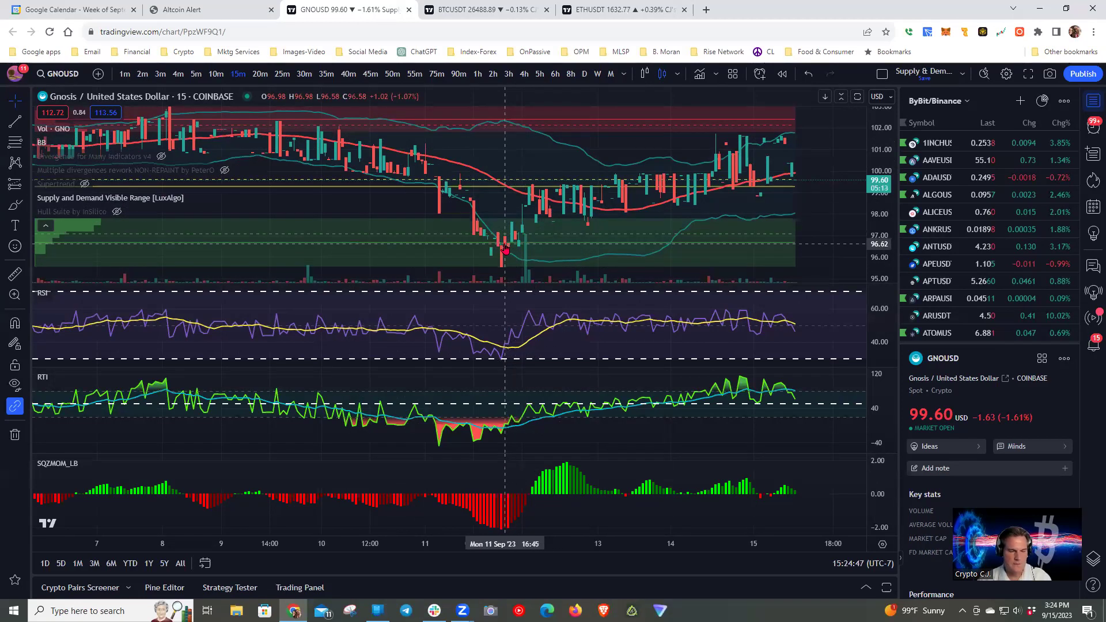
shift+click(504, 244)
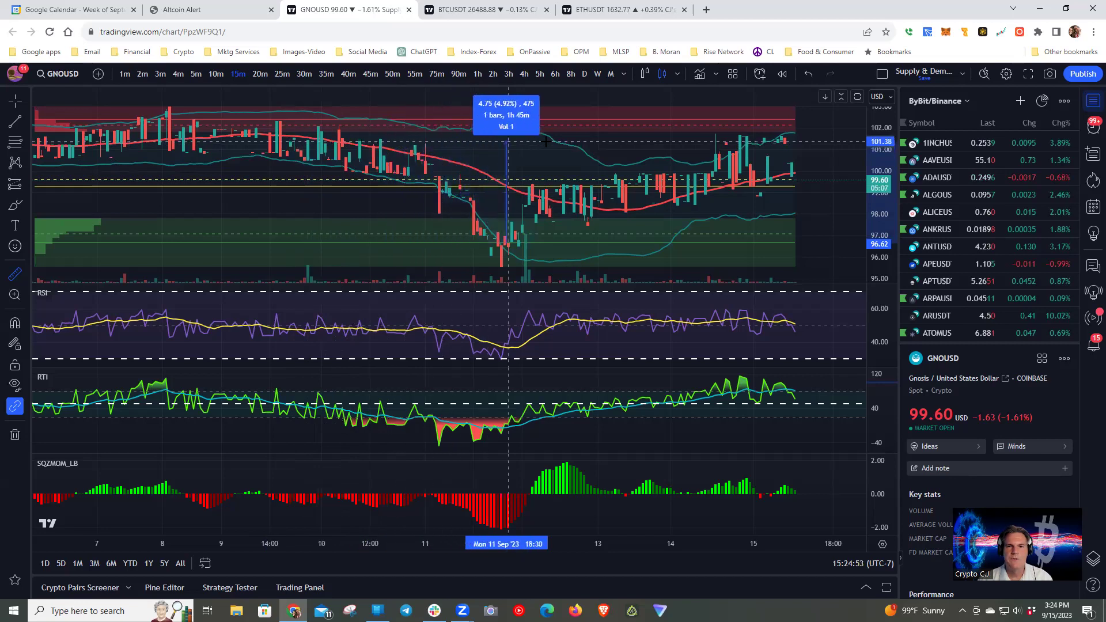
click(719, 140)
click(377, 206)
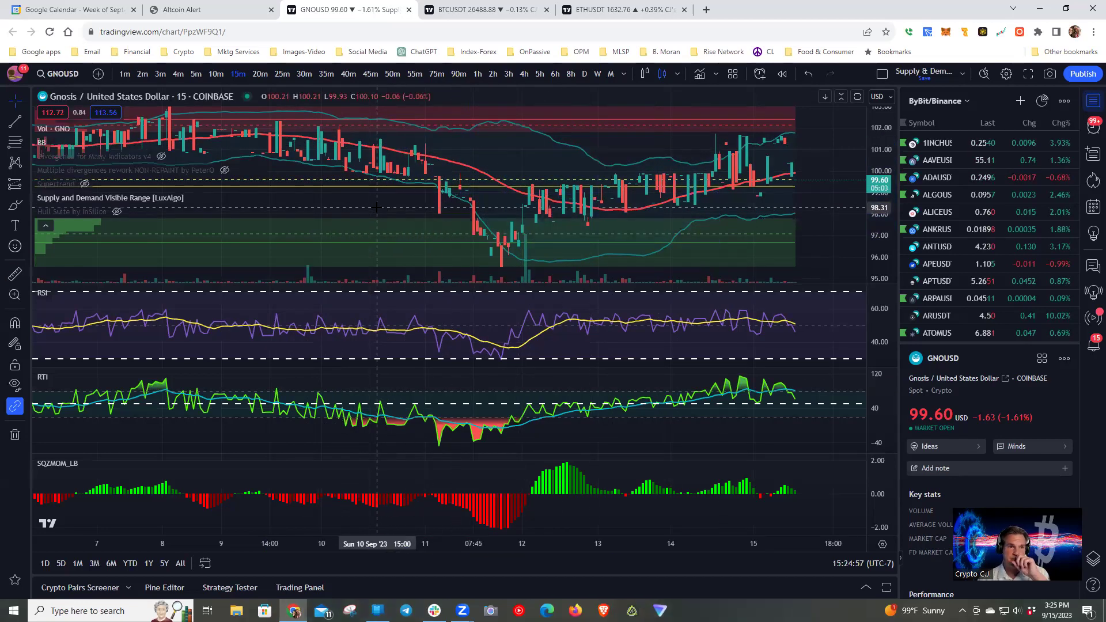
drag(335, 206, 375, 207)
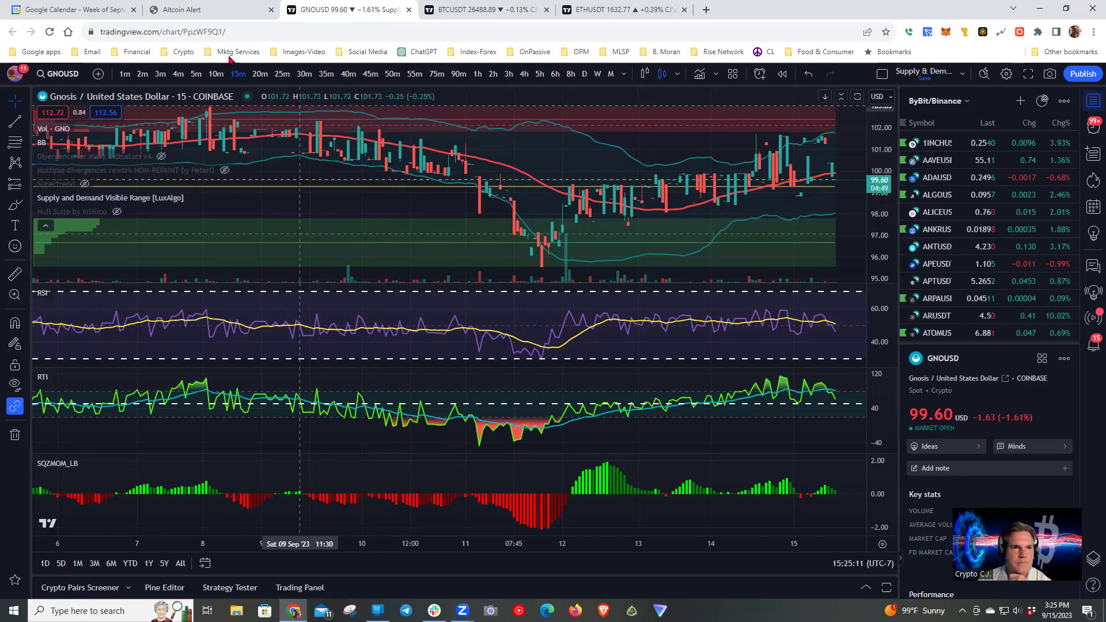
Switch to the Altcoin Alert radar, where Gnosis leads with an 84.2 AA Score
click(211, 8)
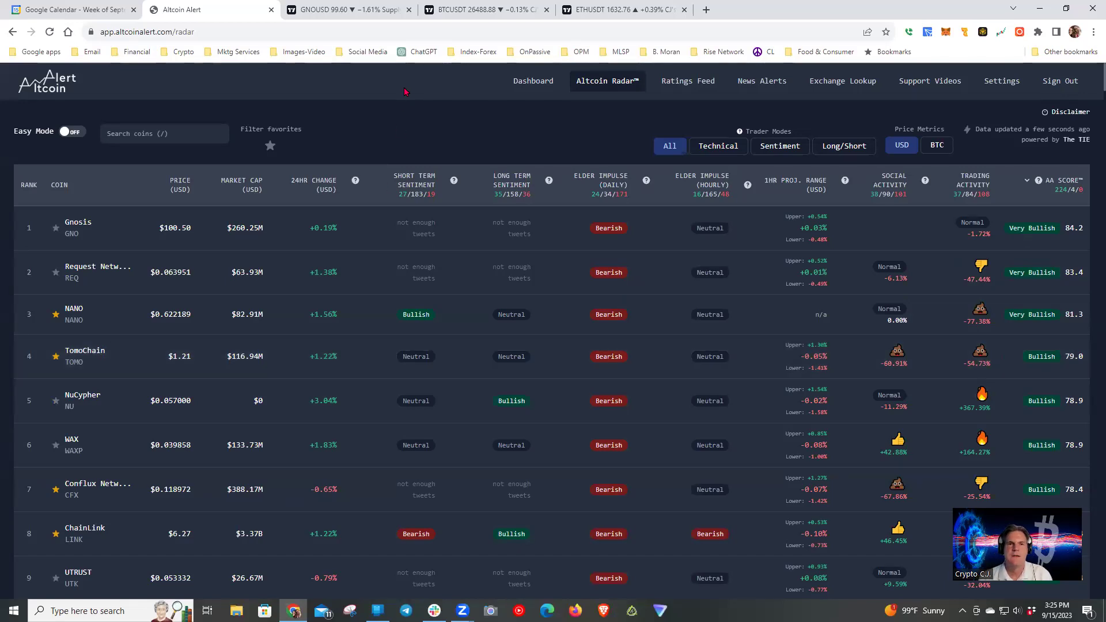
Open the TOMOUSDT Binance chart, view it on 5-minute candles, then return to 15 minutes
click(346, 10)
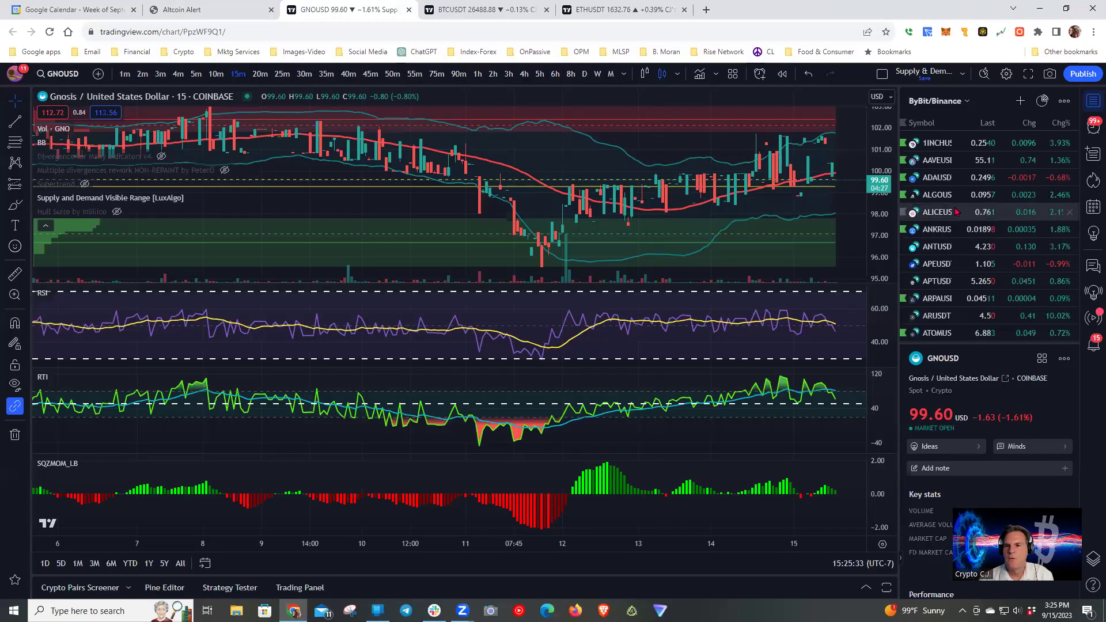
scroll(994, 221, down, 3)
scroll(994, 220, down, 15)
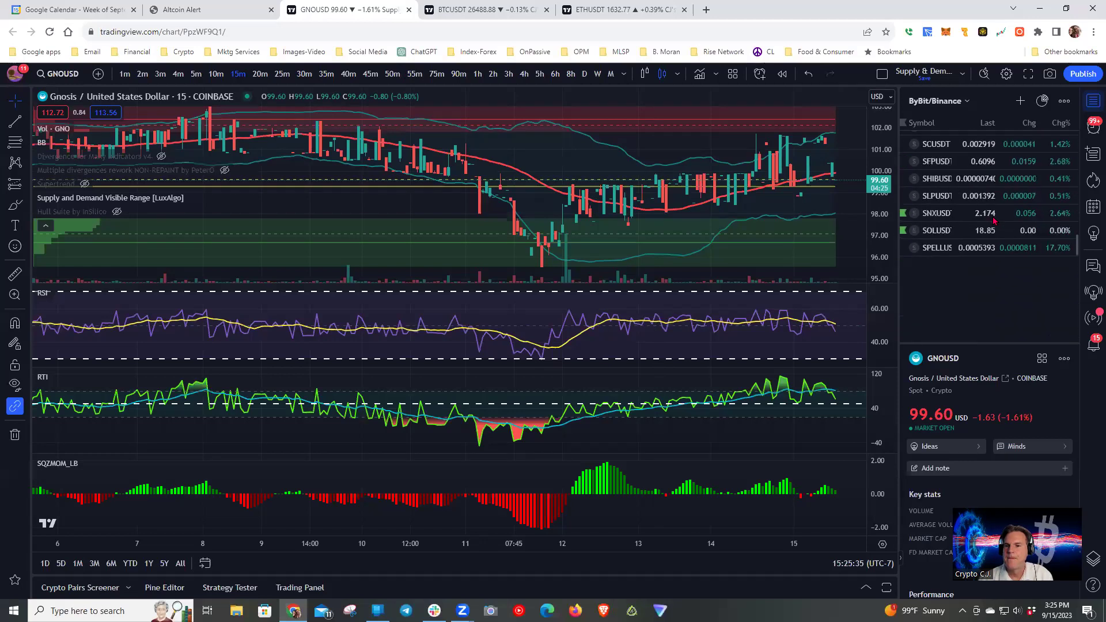
scroll(994, 221, up, 5)
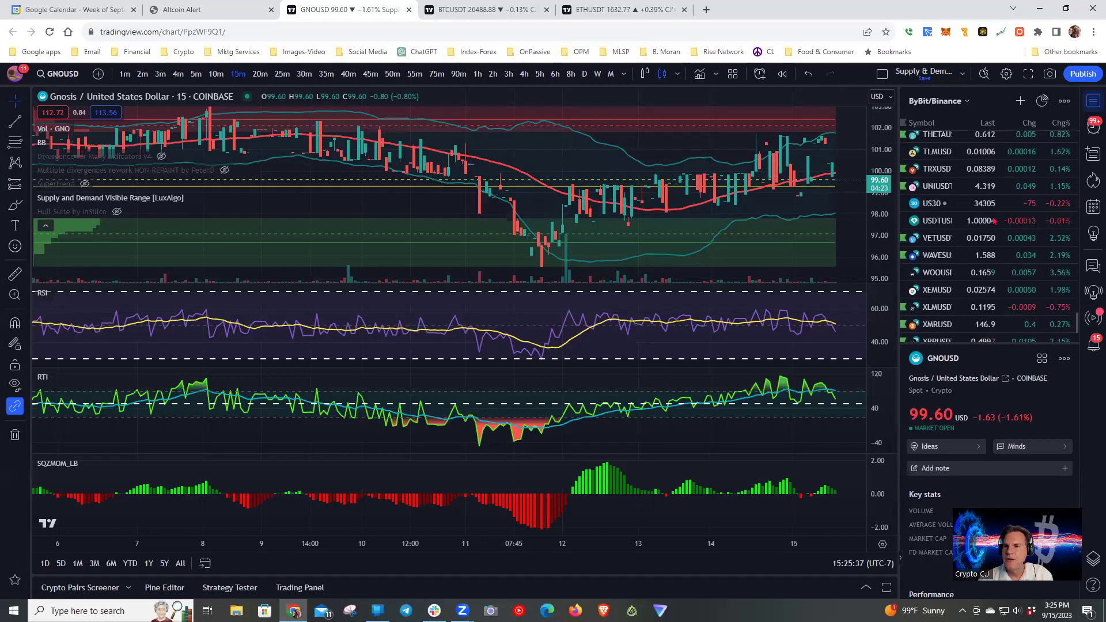
scroll(994, 221, up, 1)
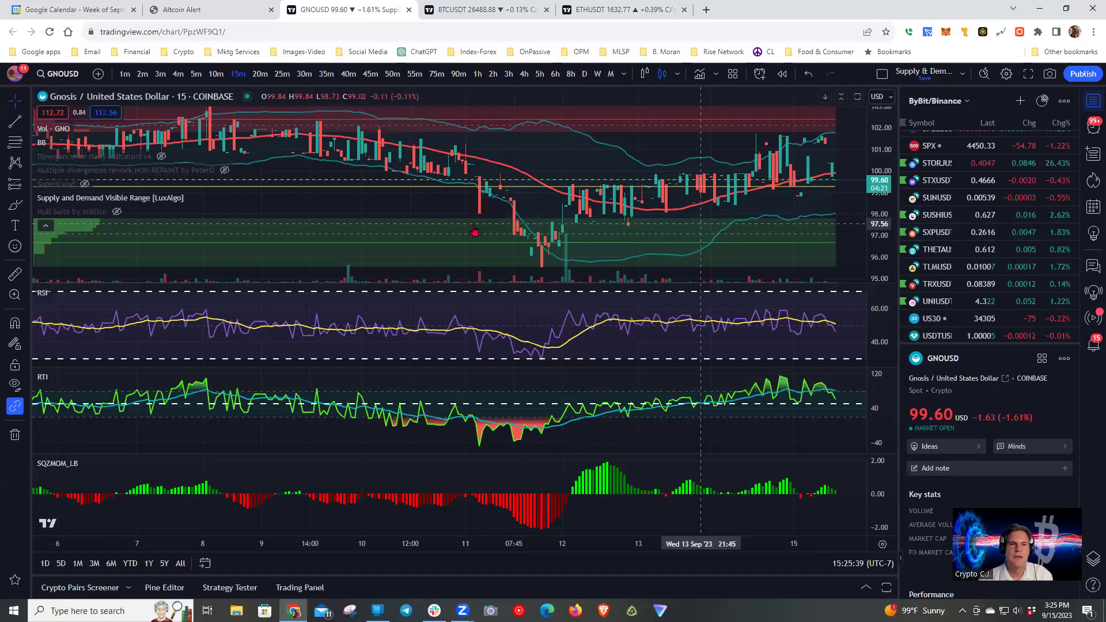
text(TO)
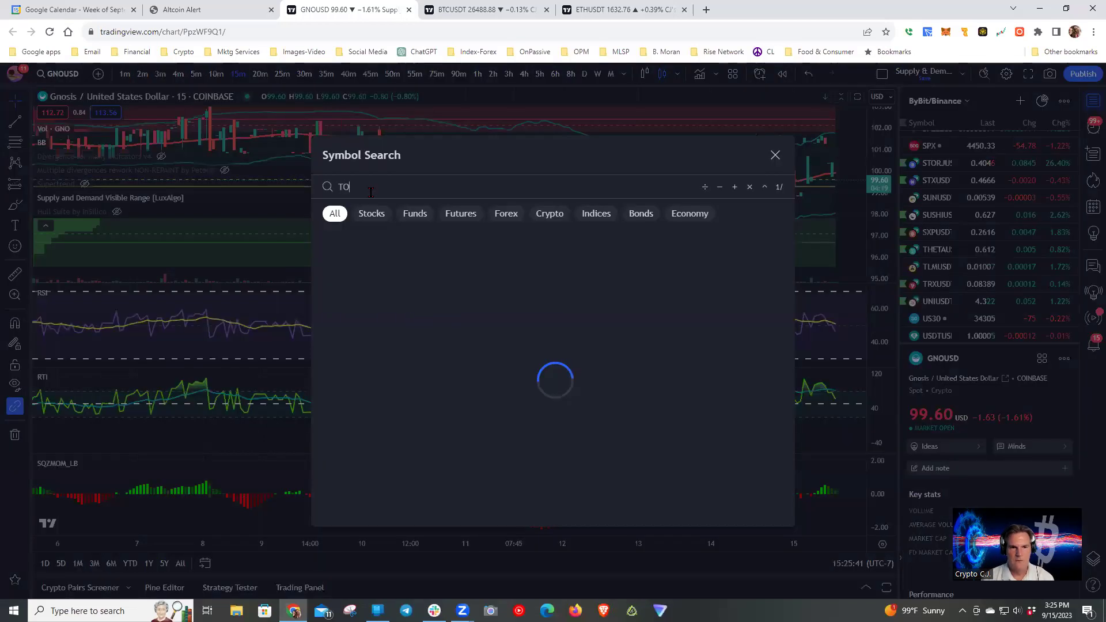
text(MOUSD)
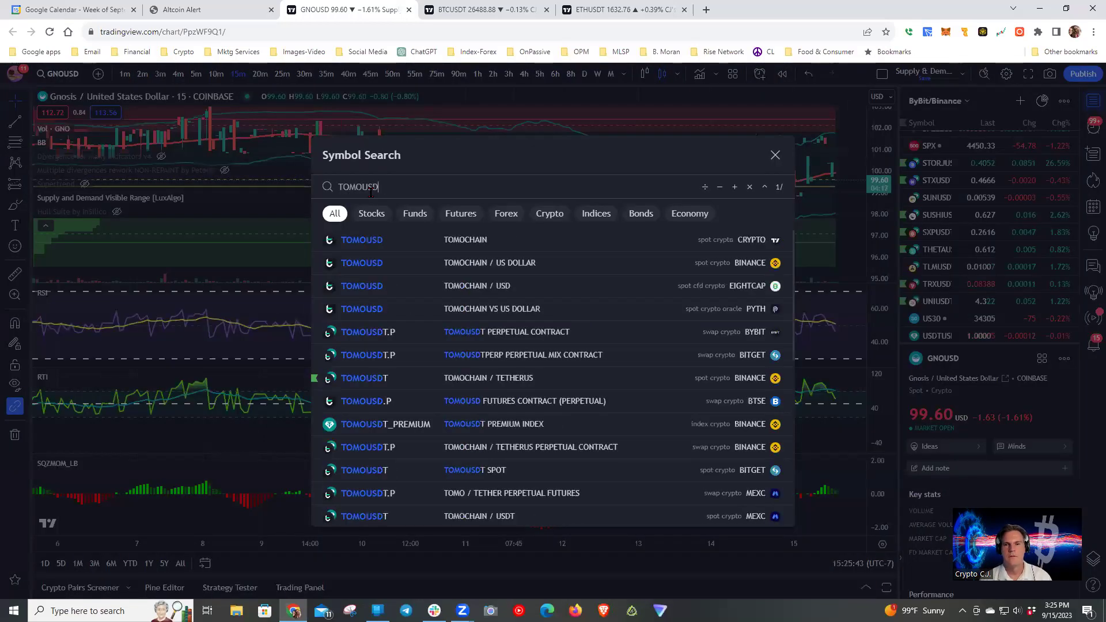
text(T)
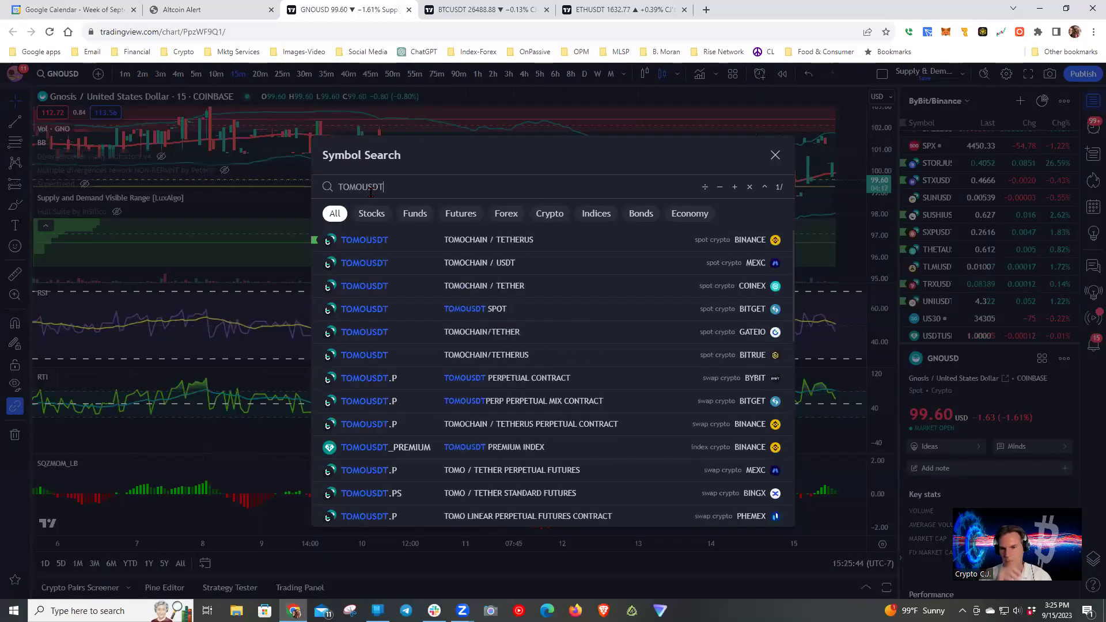
click(376, 242)
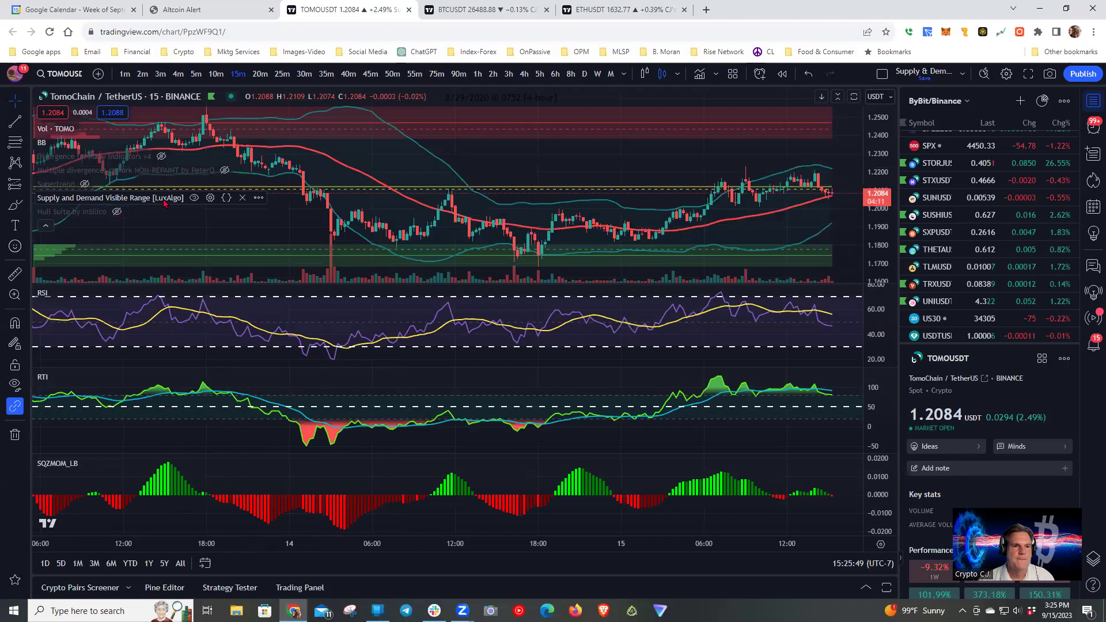
click(196, 73)
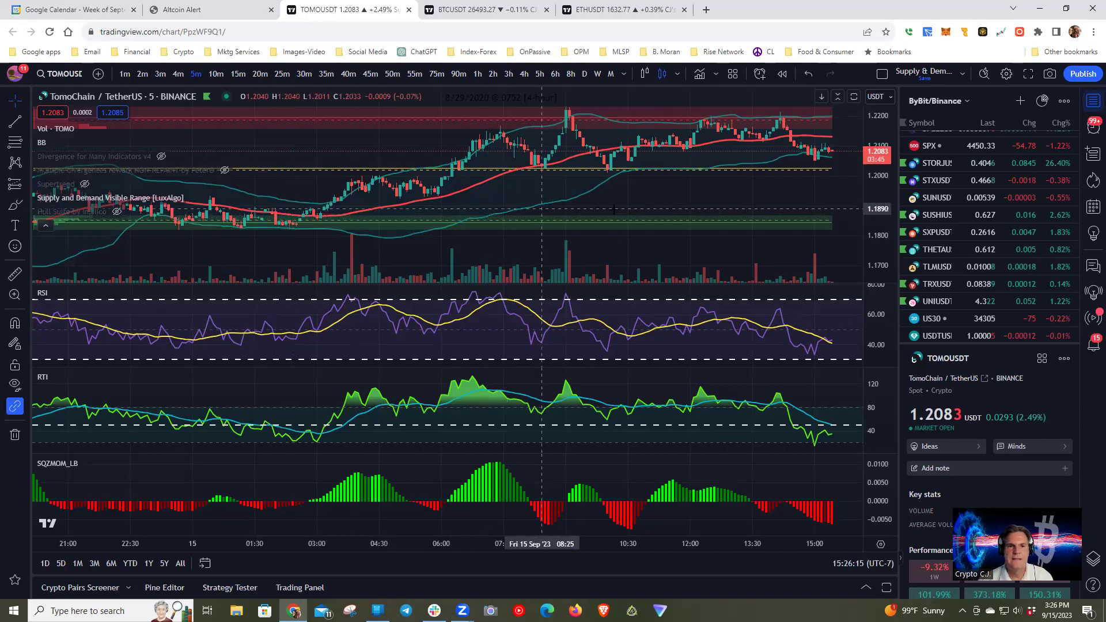
click(238, 74)
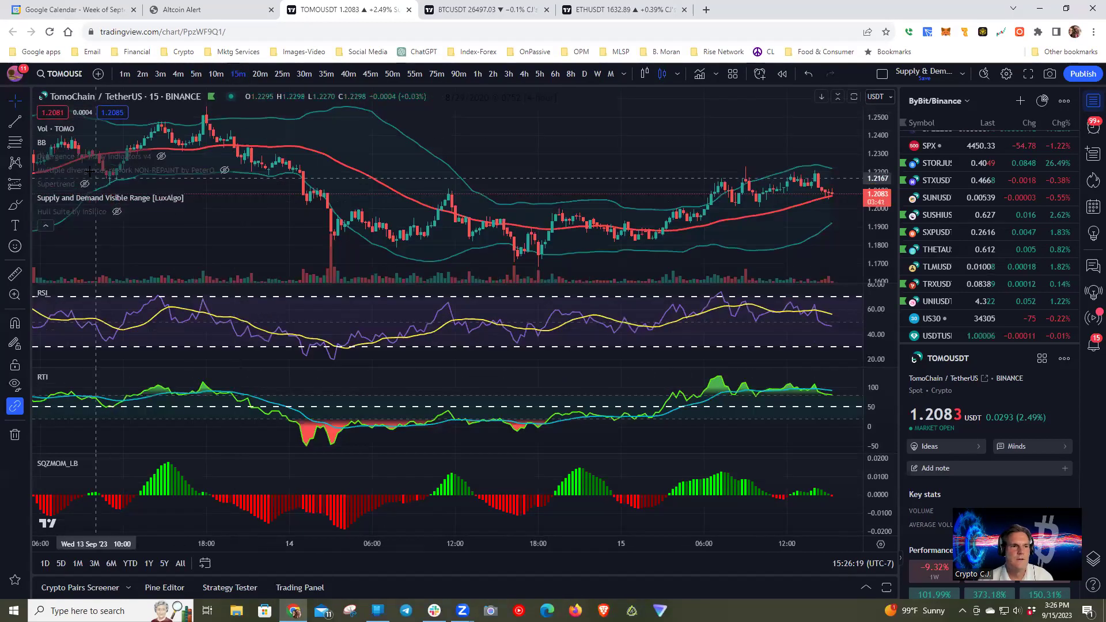
Show the Divergence for Many Indicators v4 signals and try measuring from the 14 Sep low
click(161, 157)
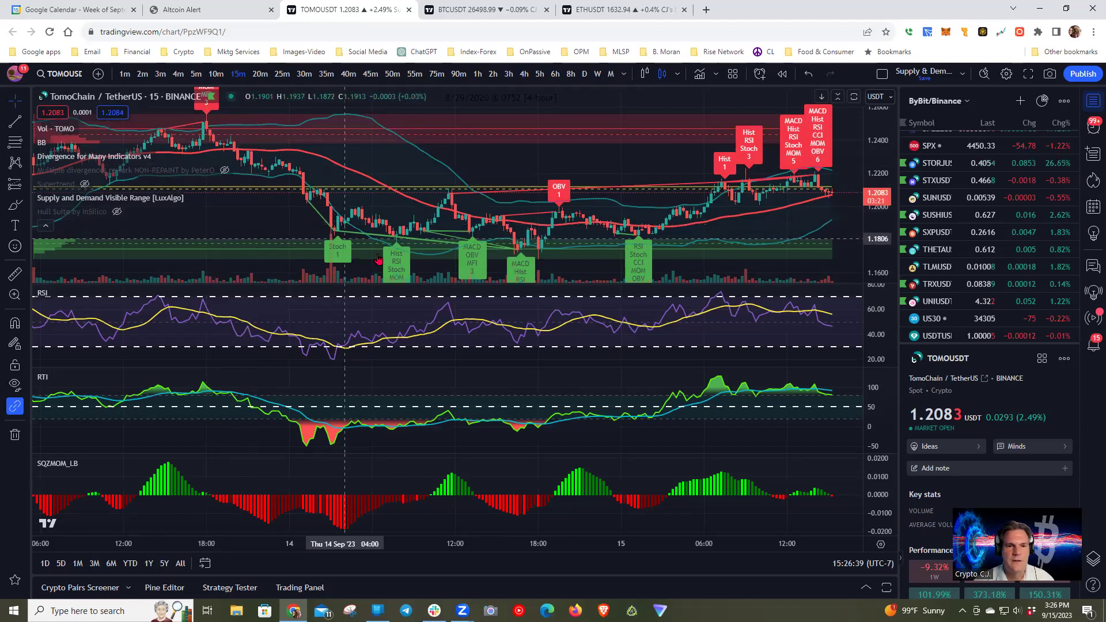
key(shift)
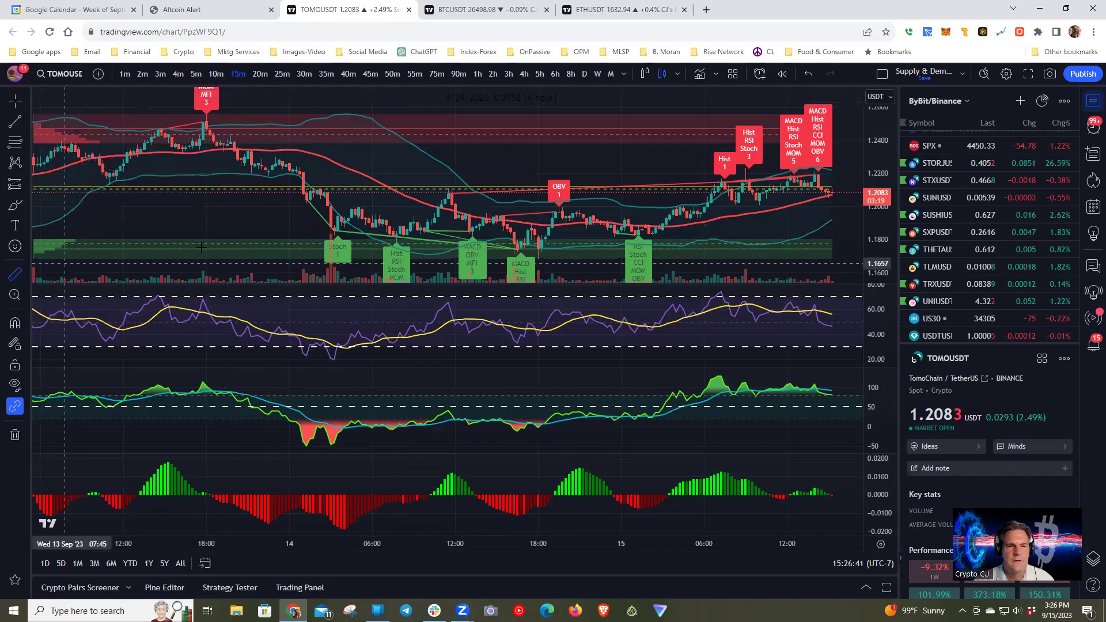
click(338, 217)
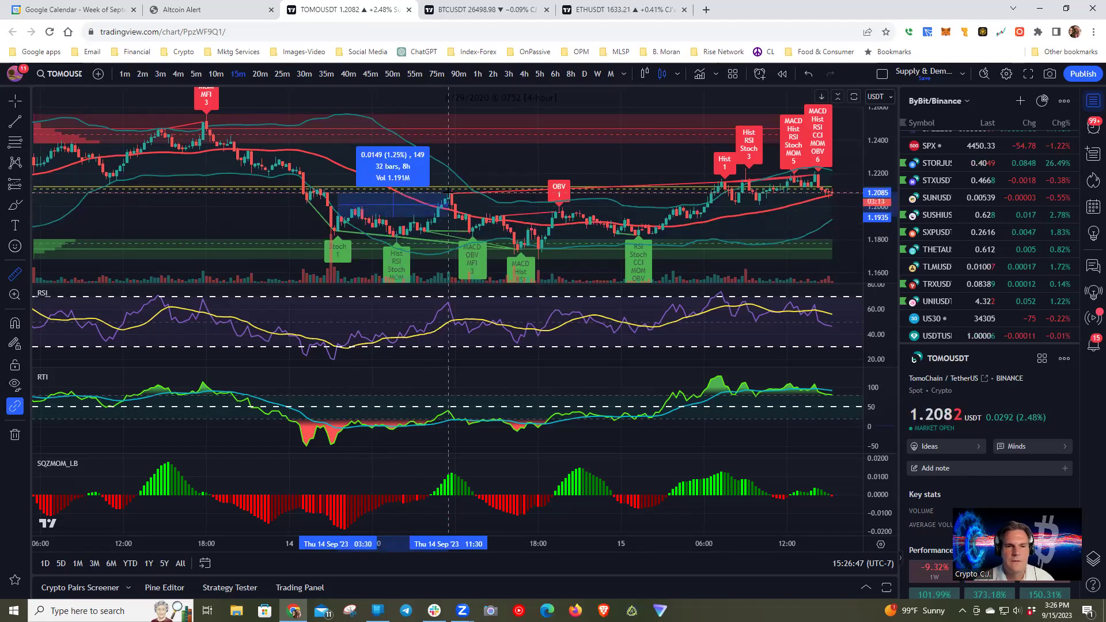
key(Escape)
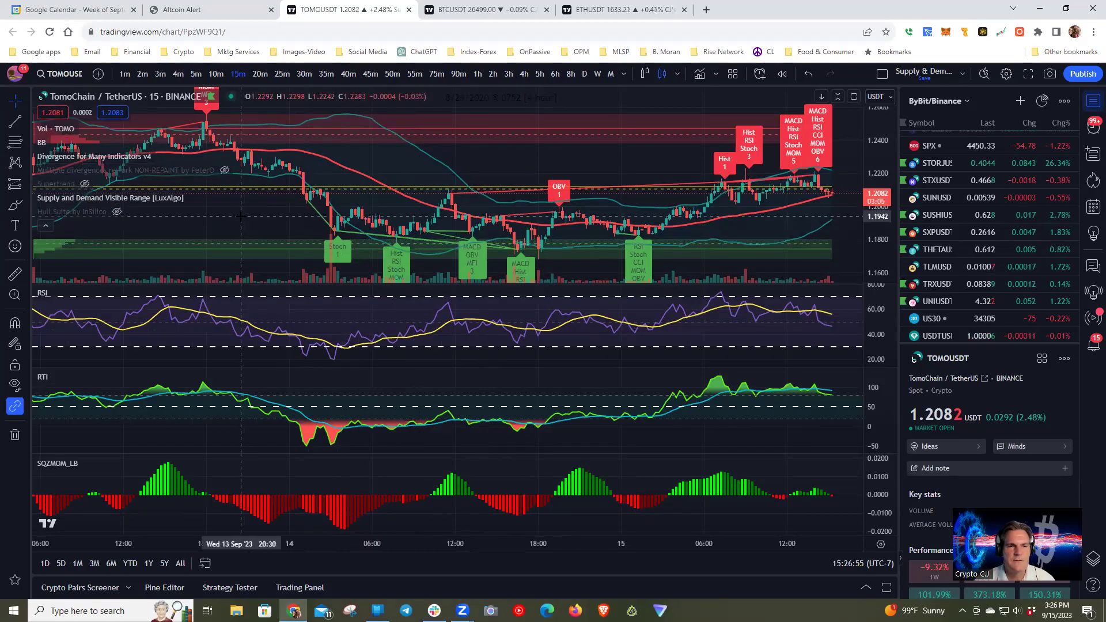
Pan back to the 12–13 Sep candles, then return to 14–15 Sep
drag(270, 216, 776, 217)
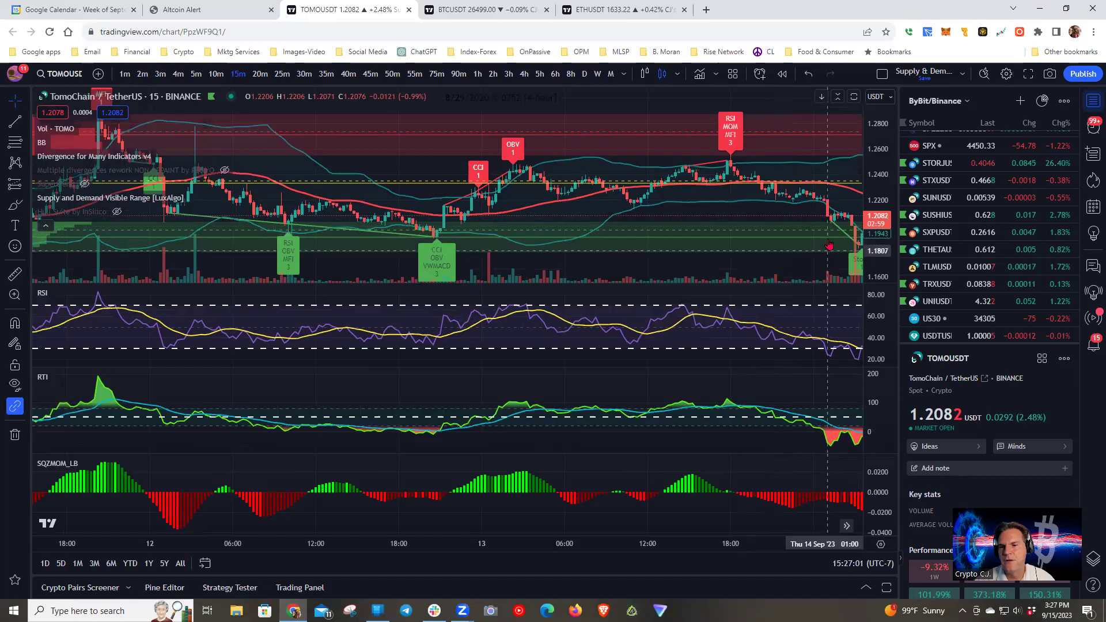
drag(758, 260, 306, 254)
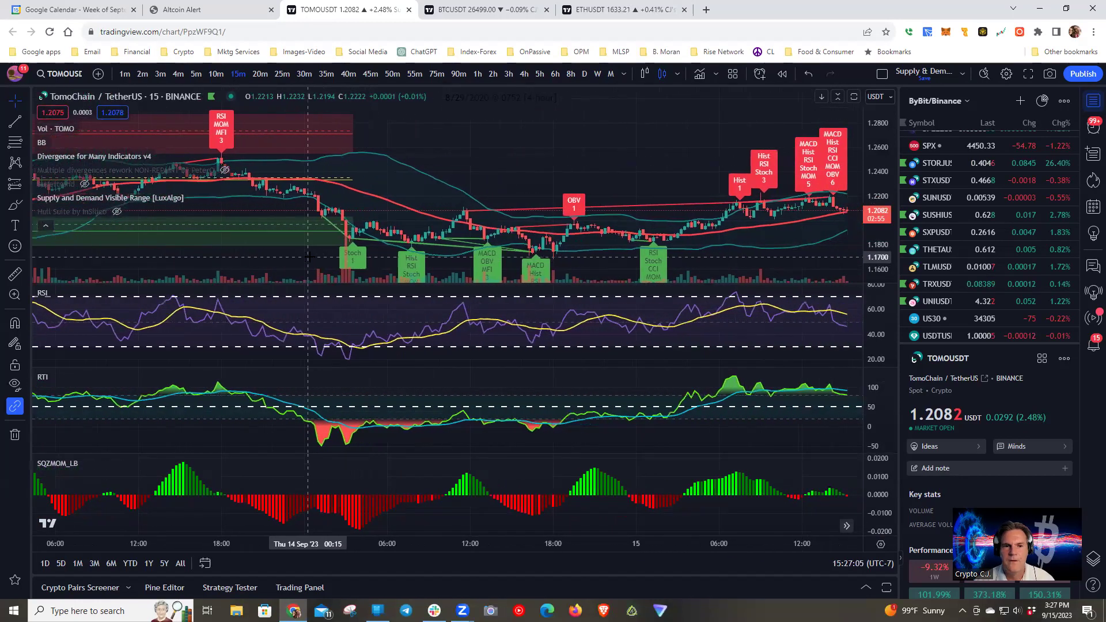
drag(599, 260, 592, 261)
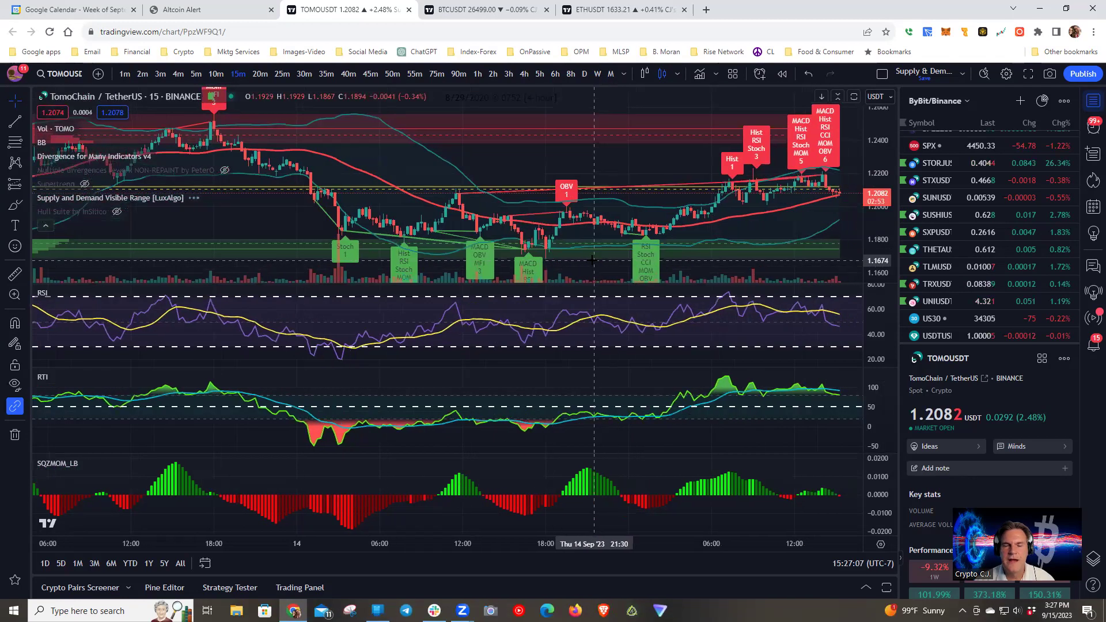
click(15, 273)
Measure the recent TOMOUSDT swing and a 25-bar price range, then clear it
click(340, 215)
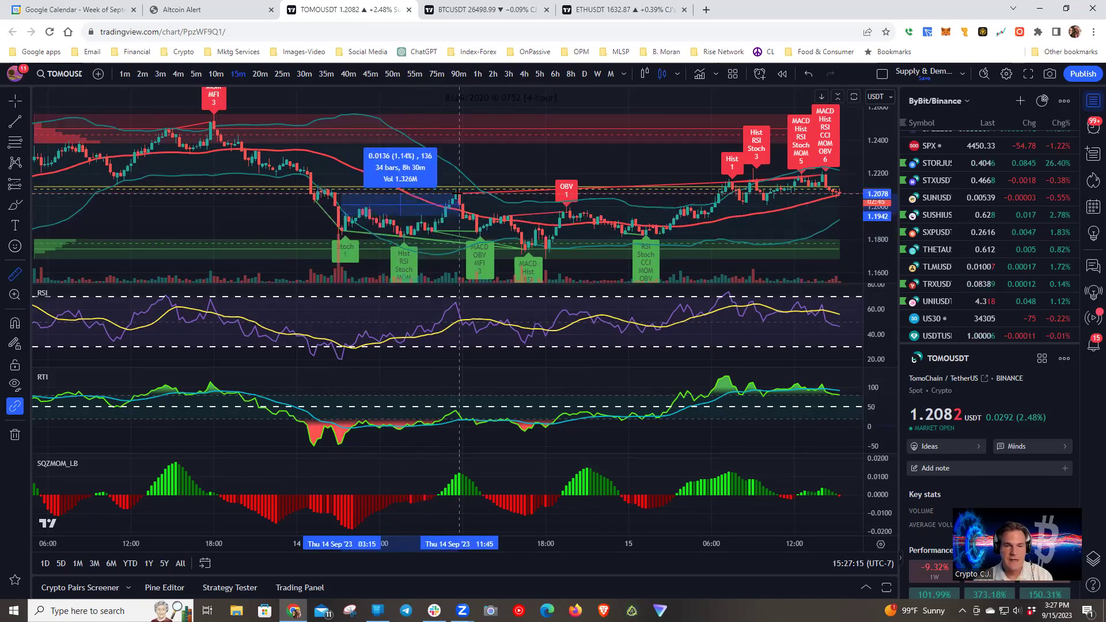
click(459, 195)
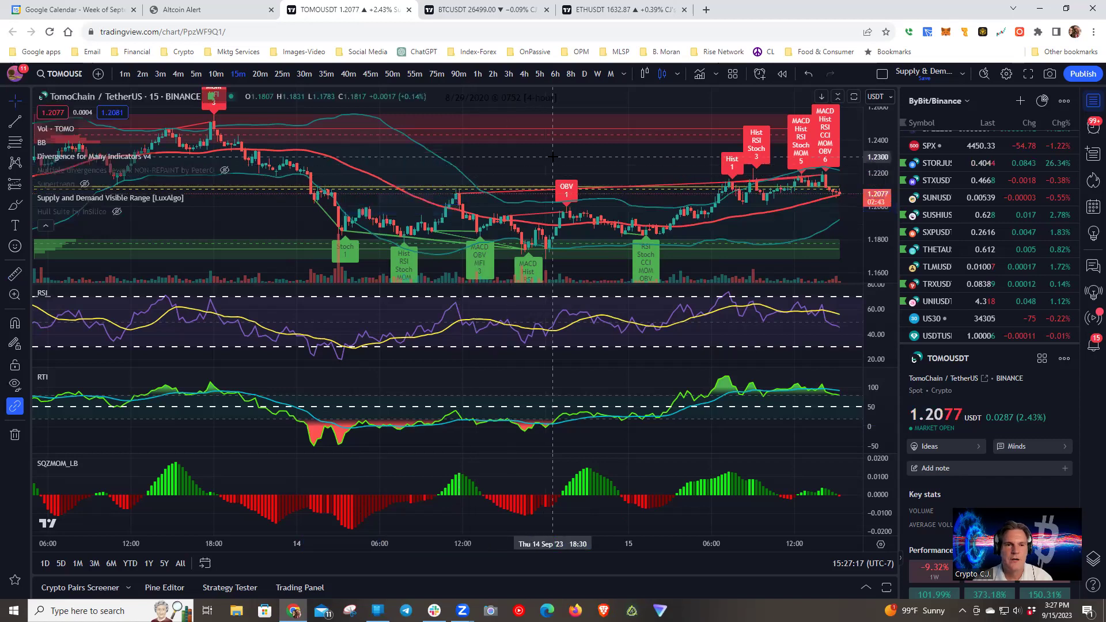
click(15, 274)
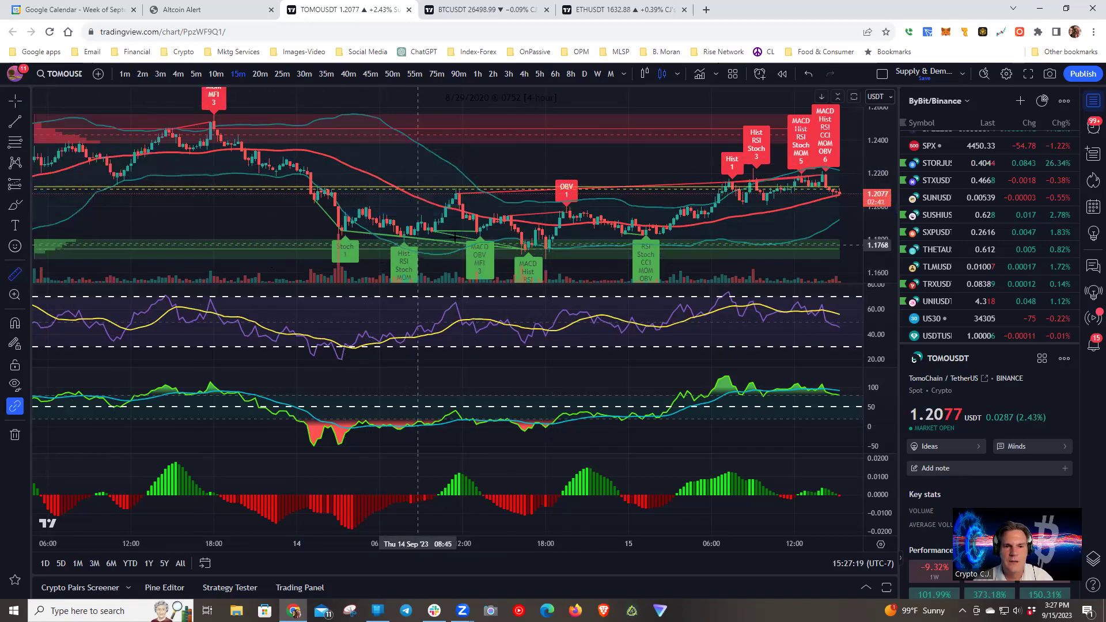
click(479, 227)
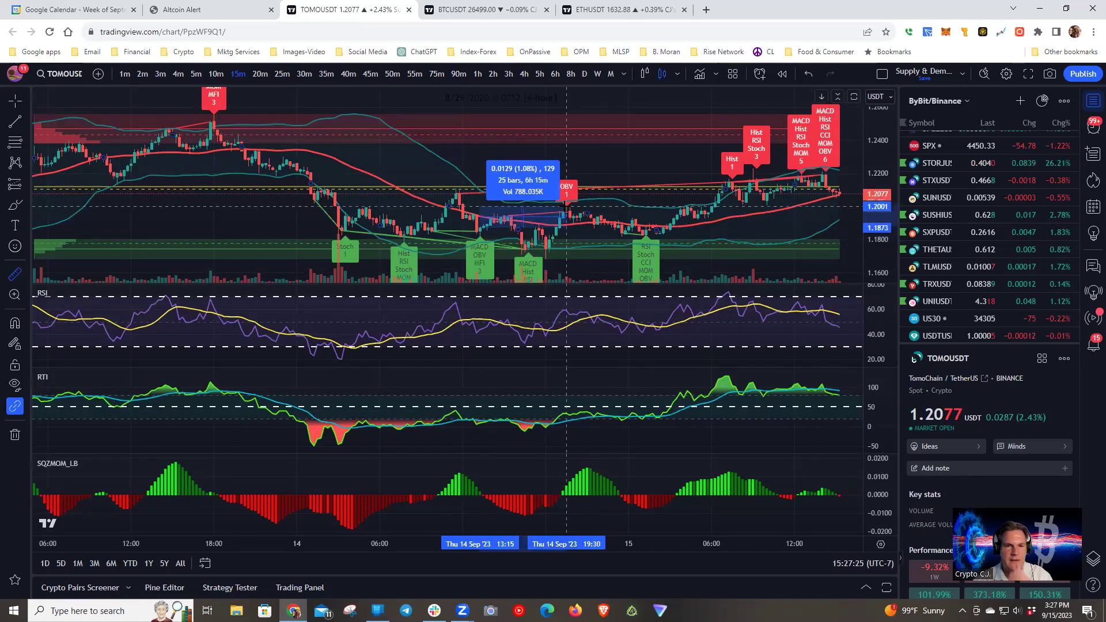
click(566, 205)
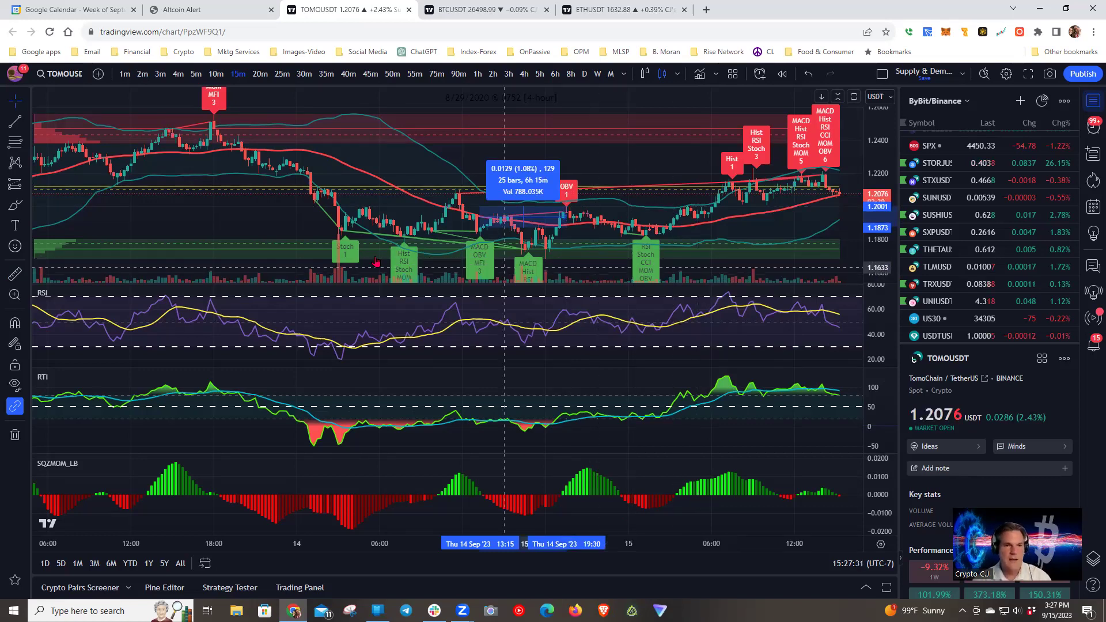
click(242, 210)
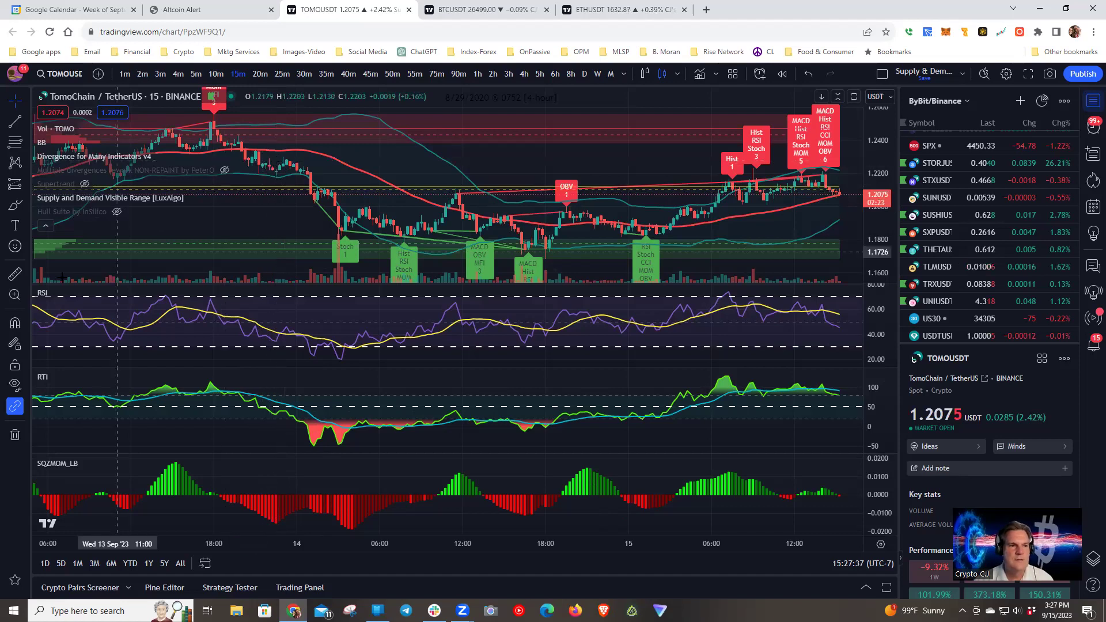
Take another measurement, clear it, and move the latest candles toward the chart centre
click(12, 275)
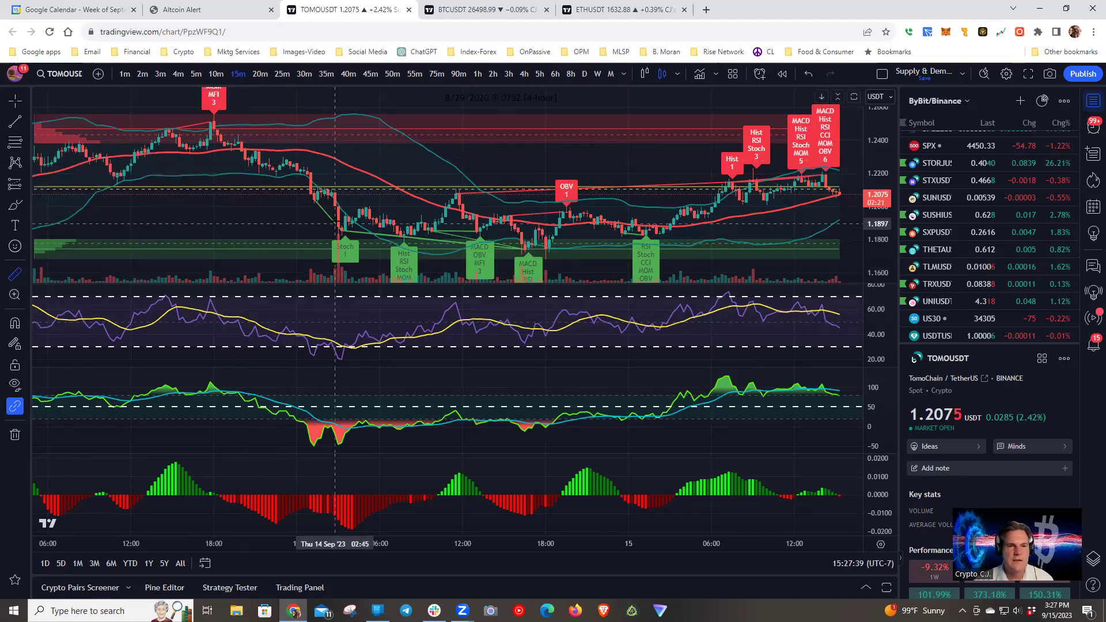
click(344, 214)
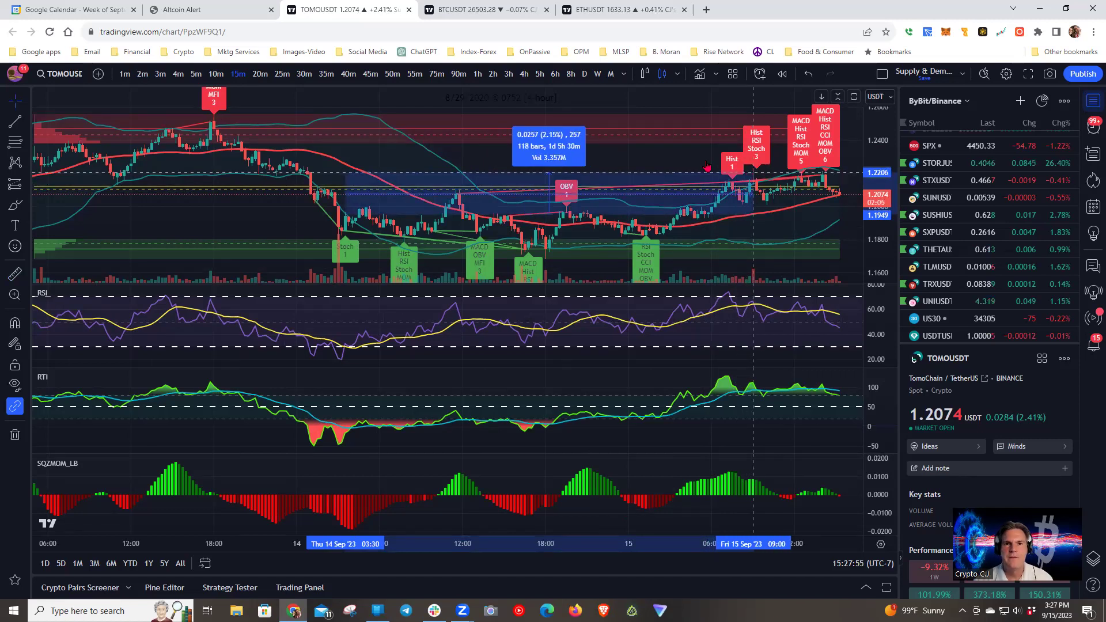
key(Escape)
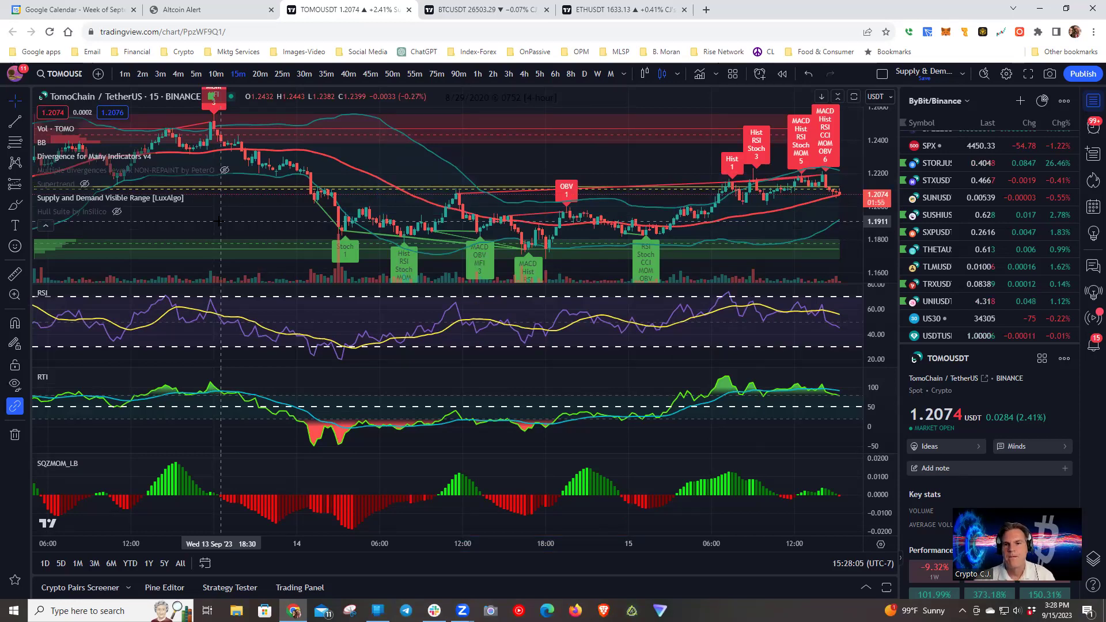
drag(639, 168, 533, 168)
Measure the recent pullback, clear it, and switch the chart to 20-minute candles
click(15, 274)
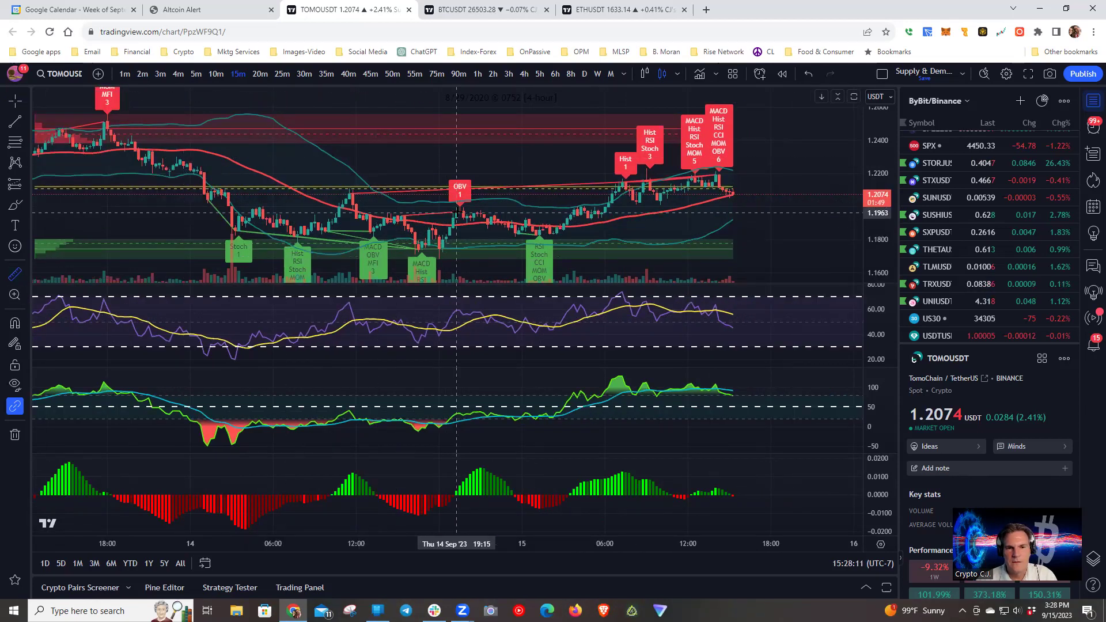
click(460, 212)
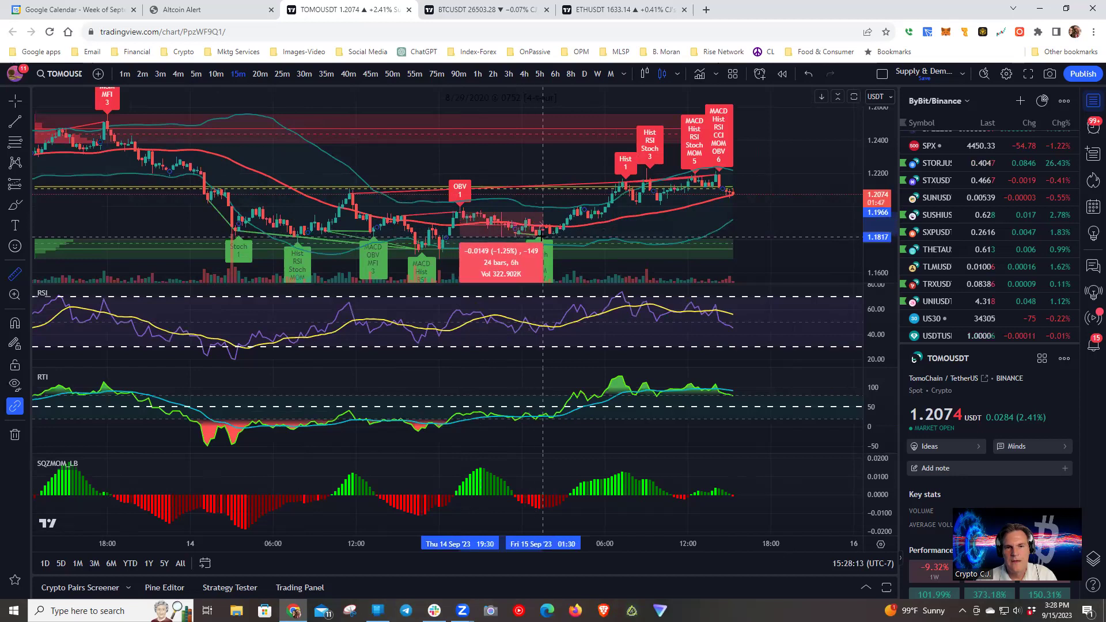
click(539, 236)
click(794, 225)
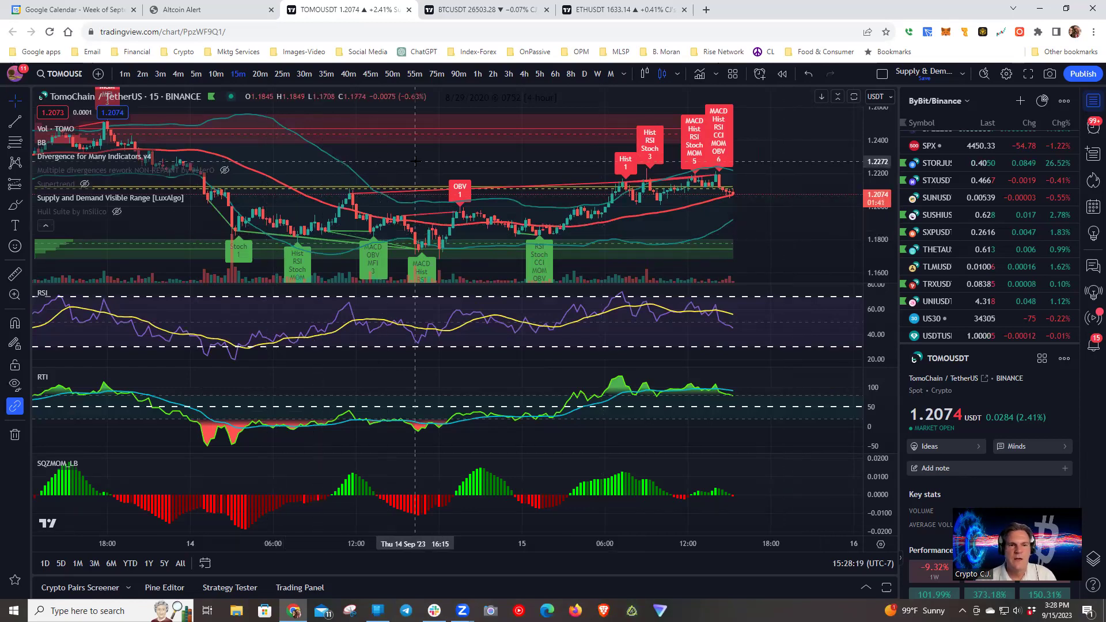
drag(464, 157, 538, 158)
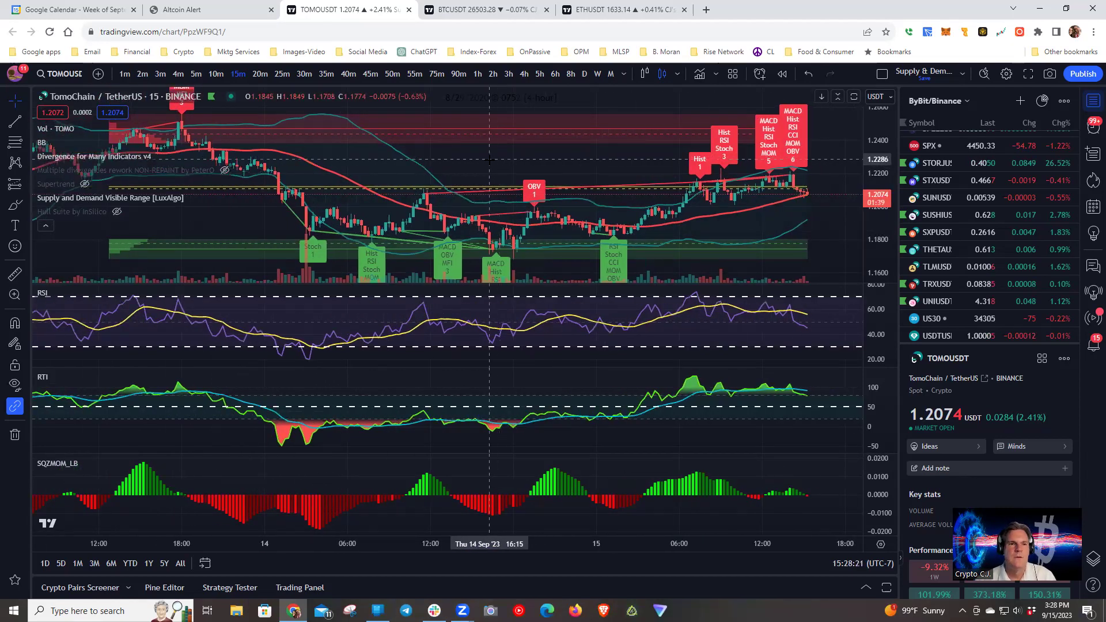
click(263, 76)
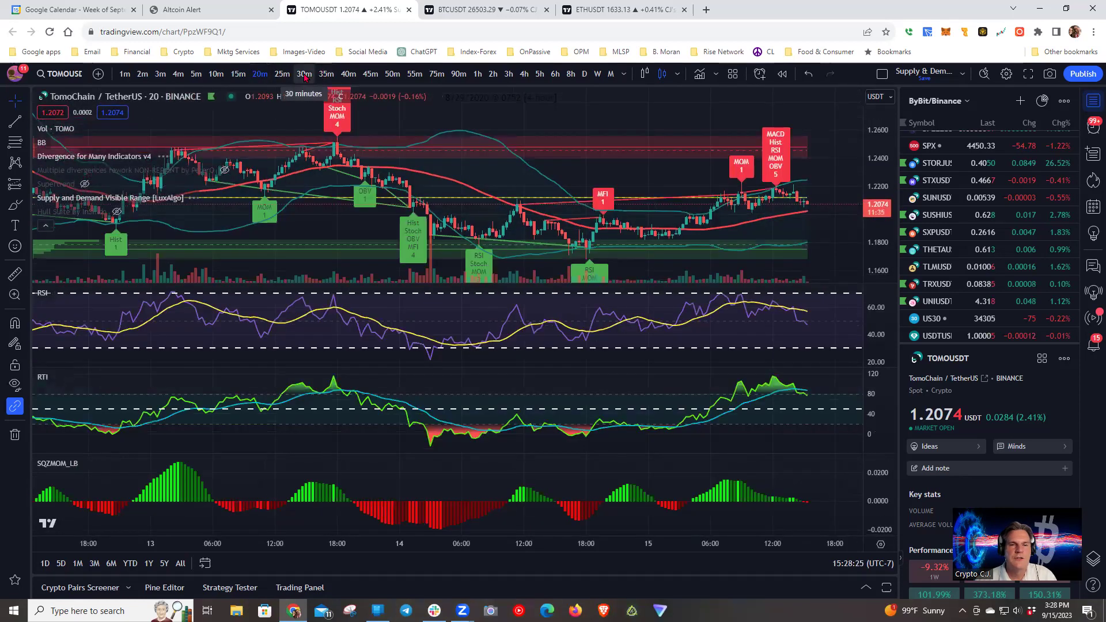
Check TOMOUSDT on 30-minute candles by measuring the latest rise, then return to 15 minutes
click(304, 75)
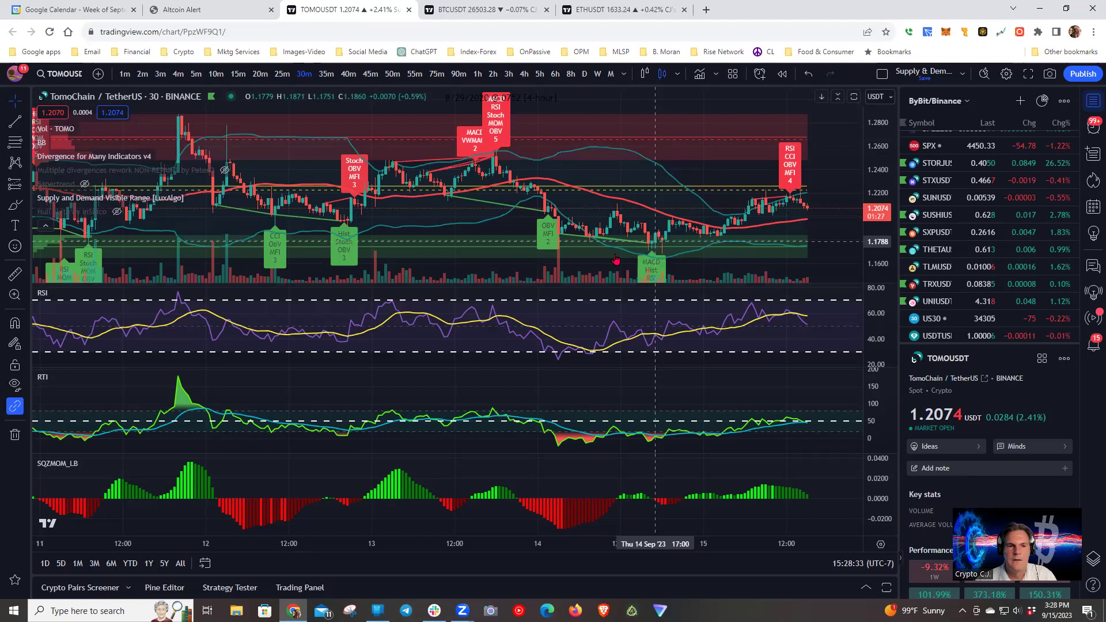
click(15, 274)
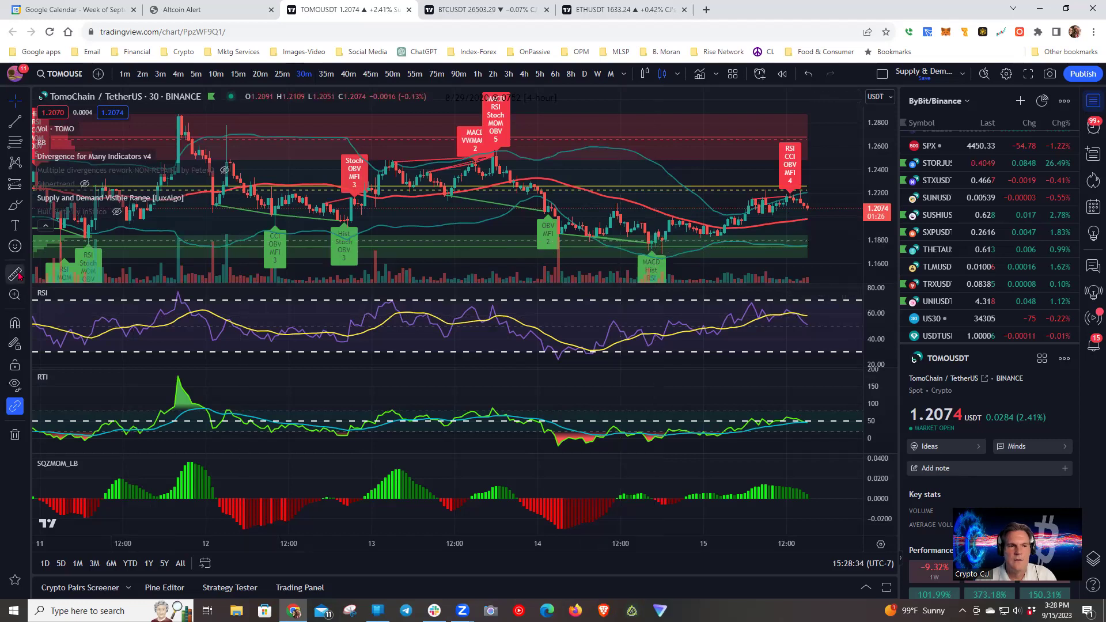
click(651, 241)
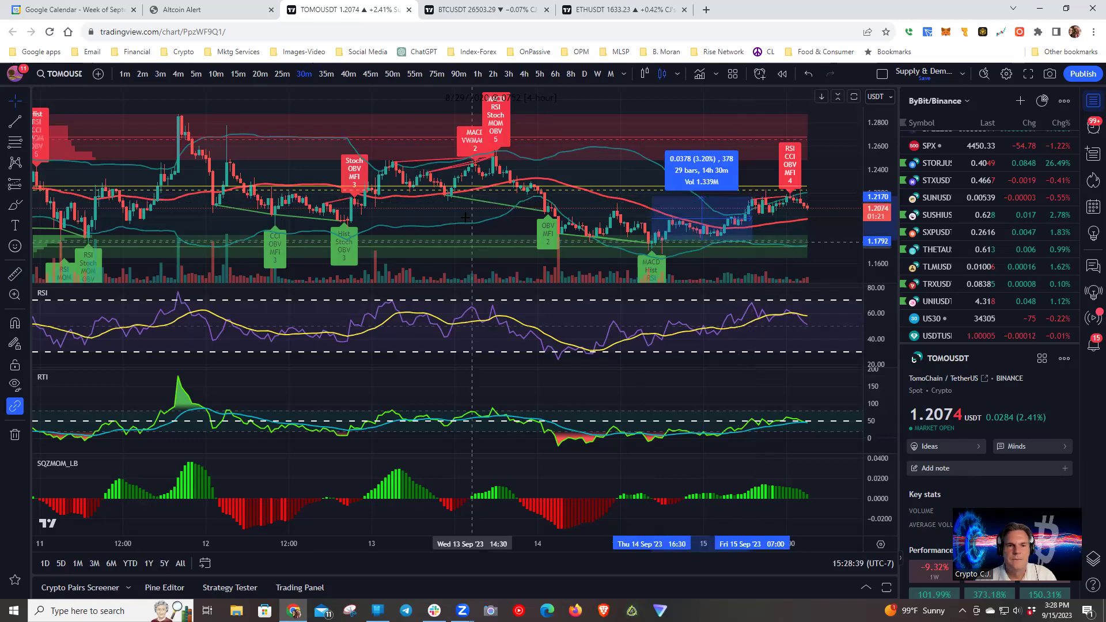
key(Escape)
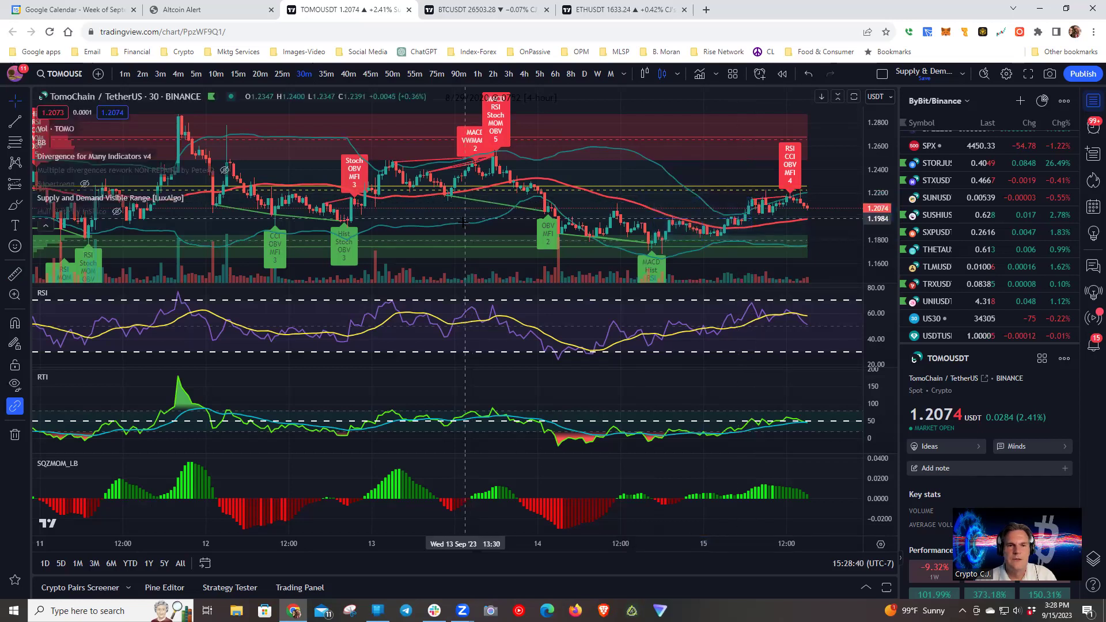
click(238, 74)
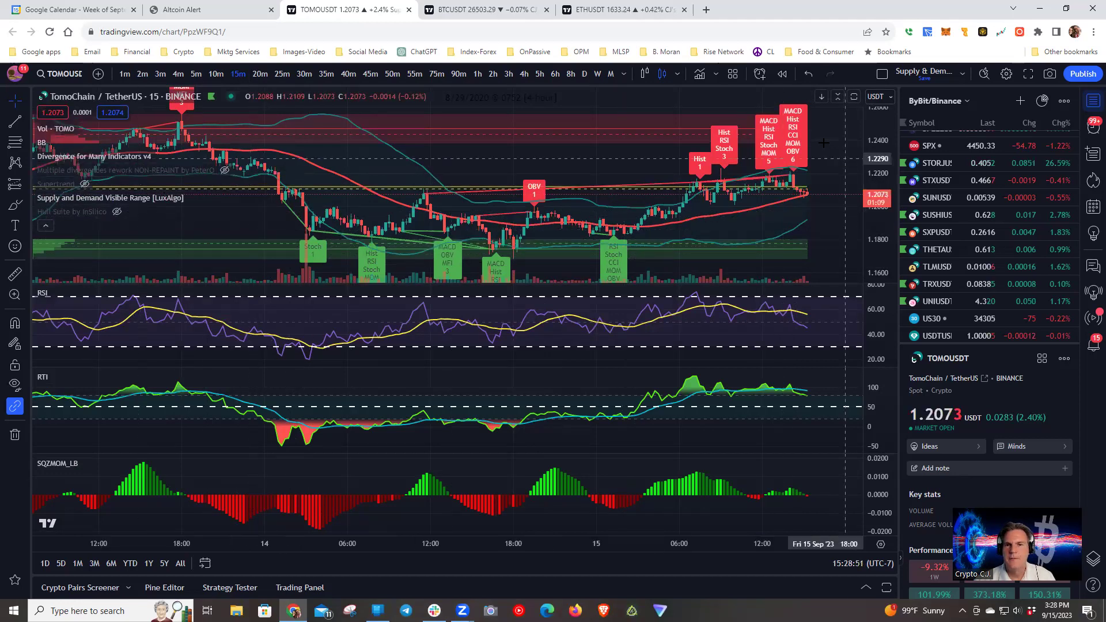
Start a divergence alert triggering once per bar close, named 'AA score purchase?'
right_click(722, 144)
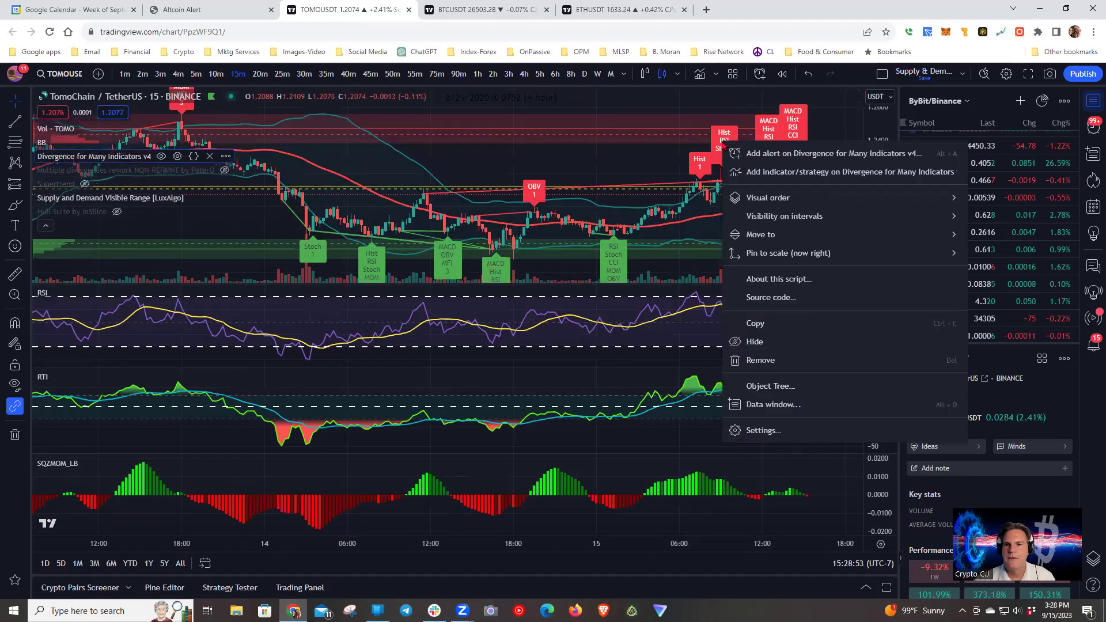
click(768, 151)
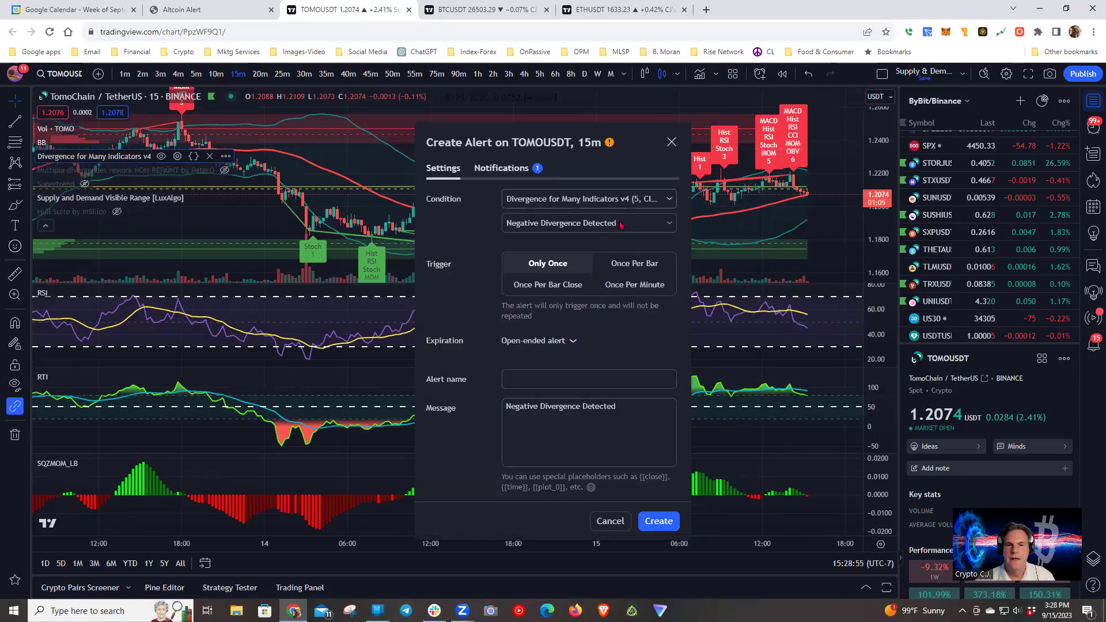
click(529, 284)
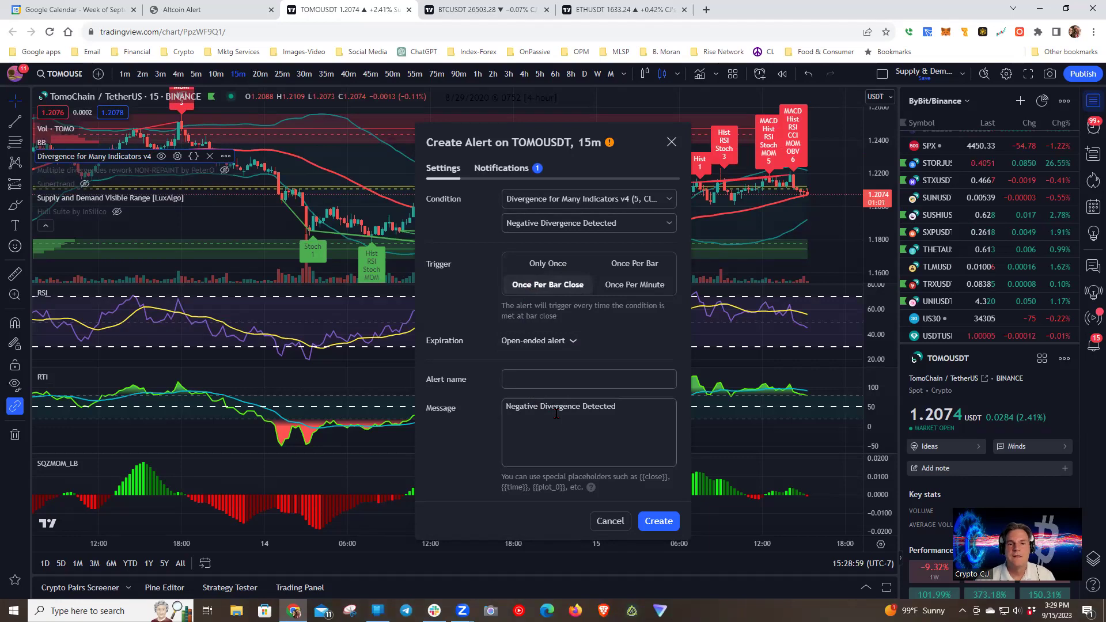
click(512, 380)
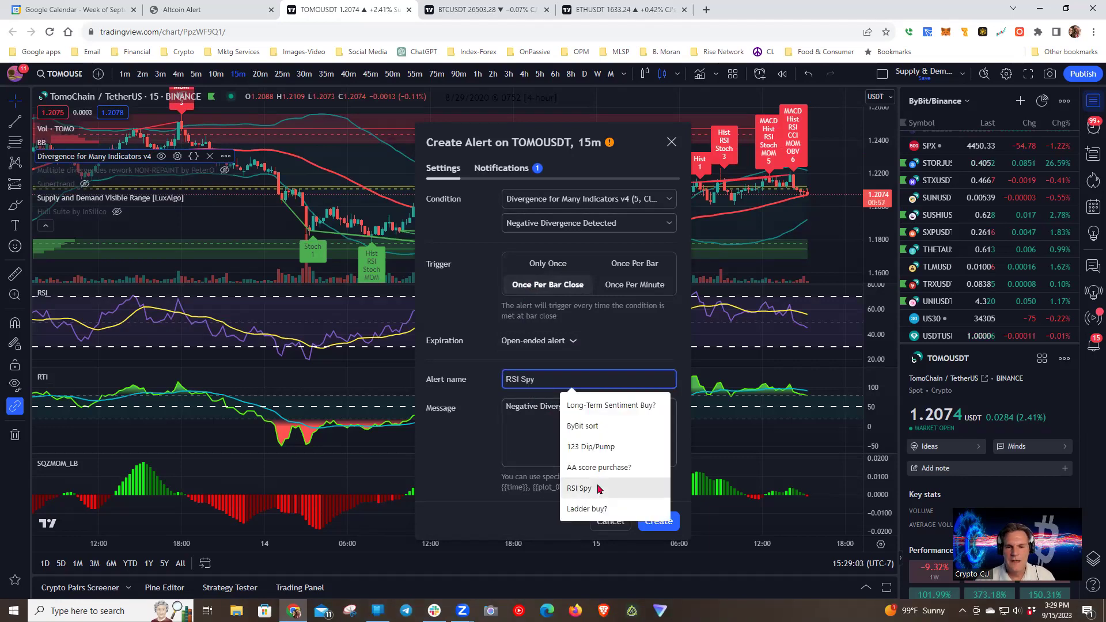
click(611, 468)
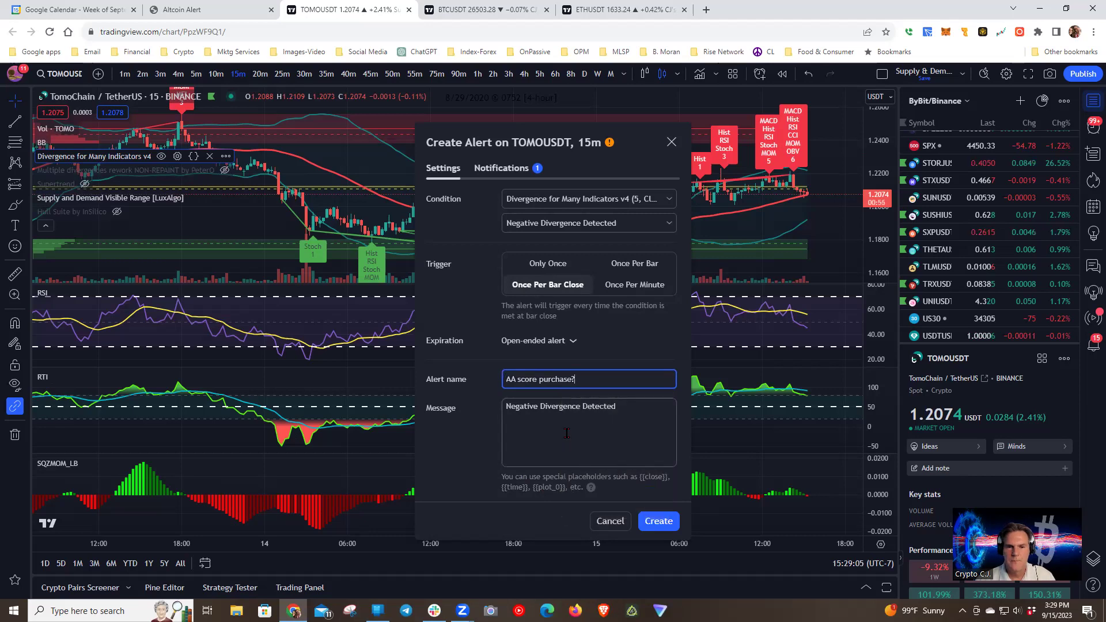
Enable pop-up and 3 Notes Reverb sound, disable webhook, and create the alert
click(493, 169)
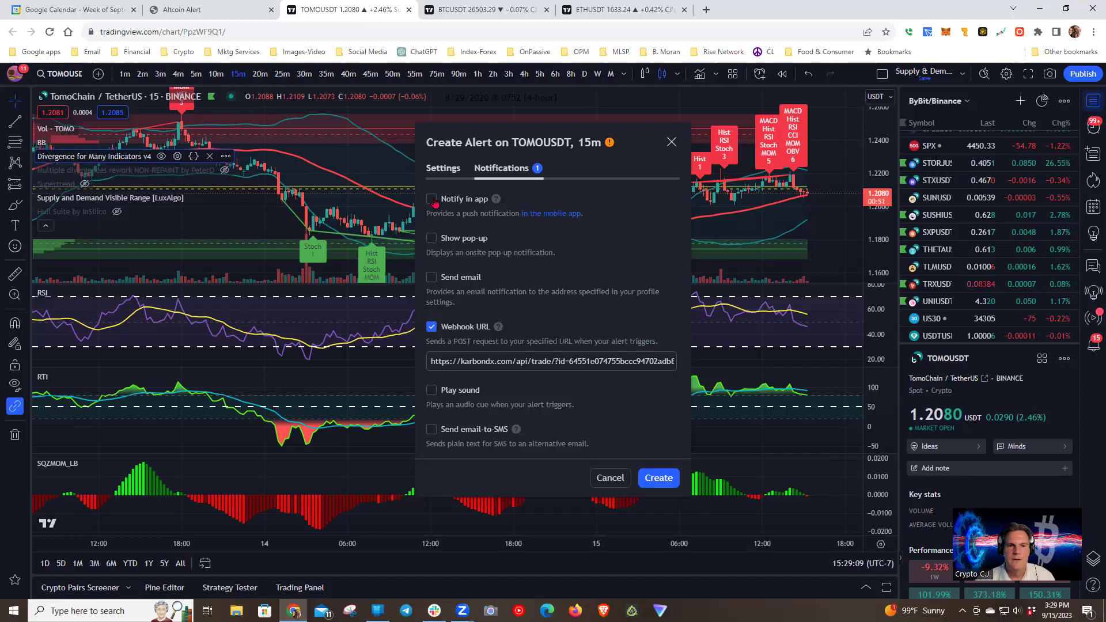
click(433, 241)
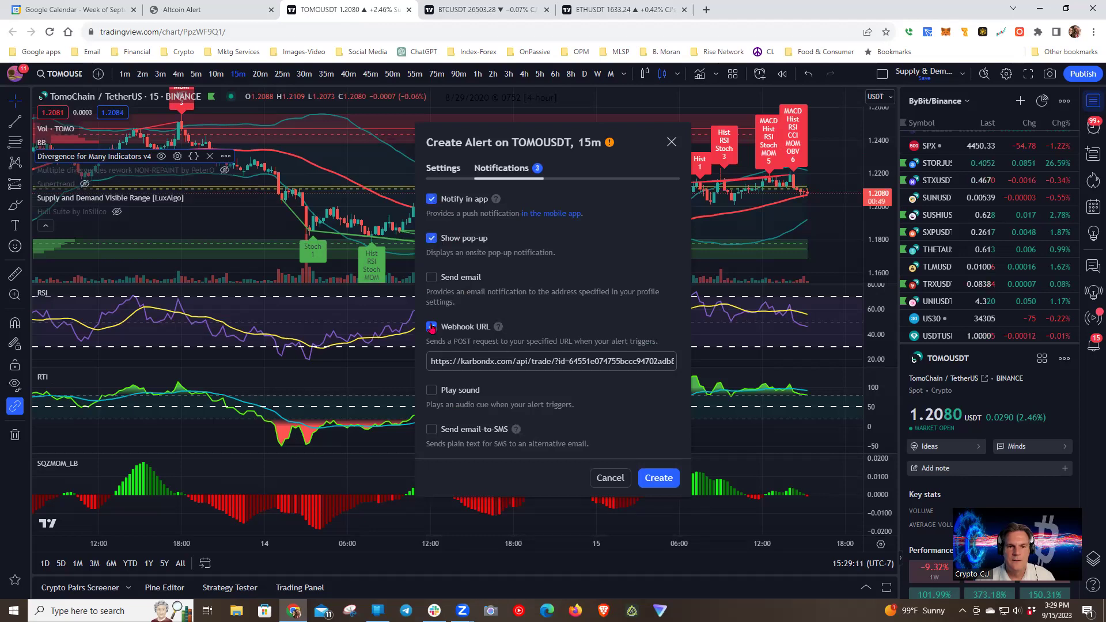
click(432, 327)
click(431, 367)
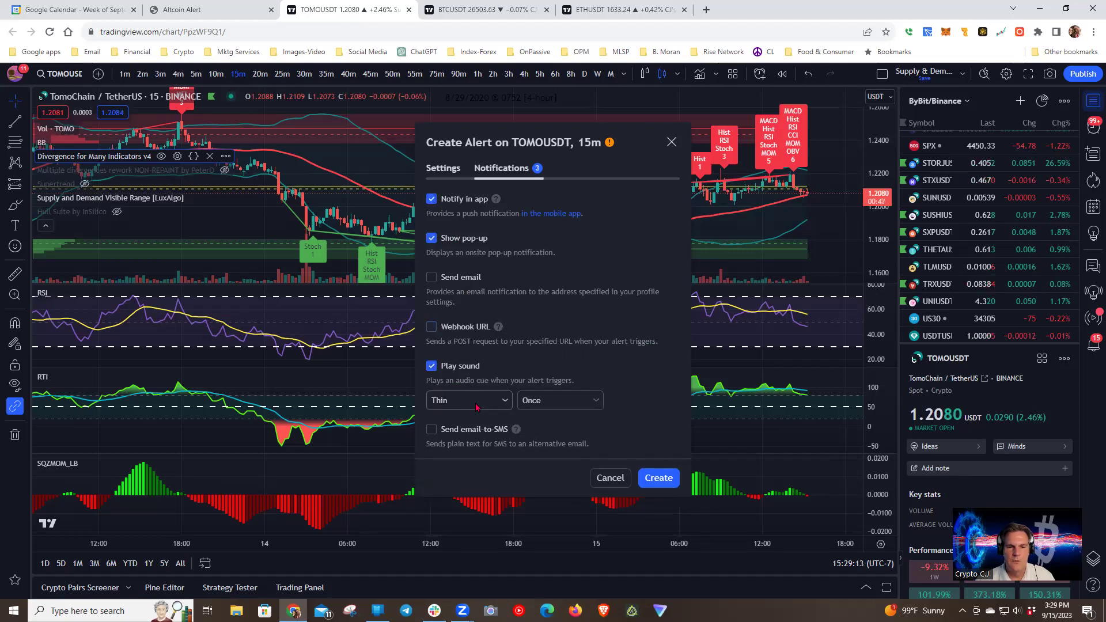
click(479, 403)
click(463, 442)
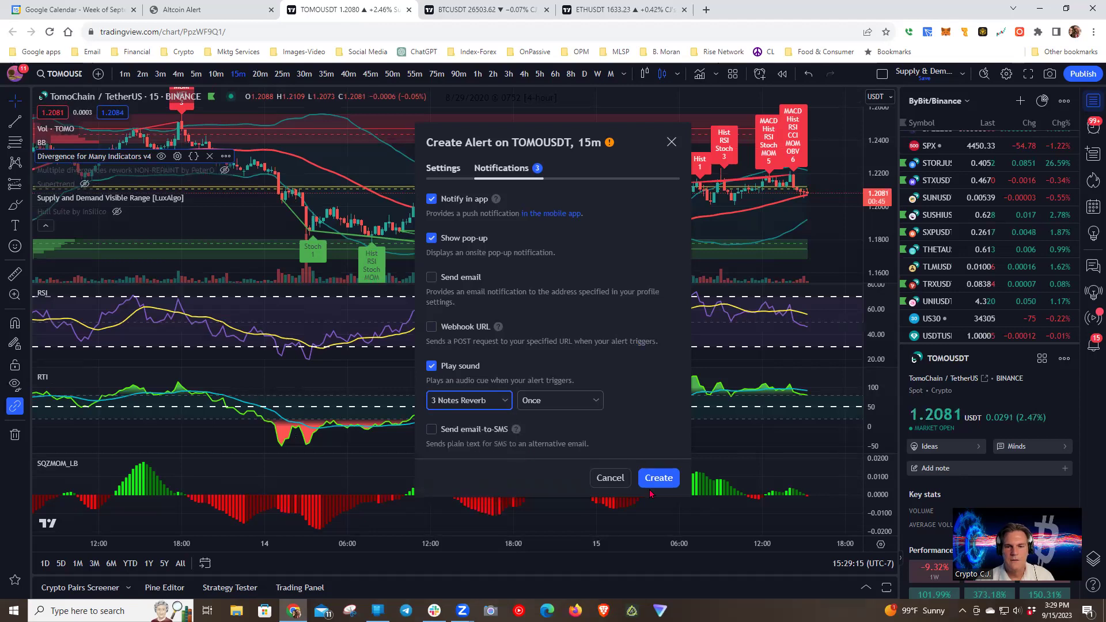
click(660, 479)
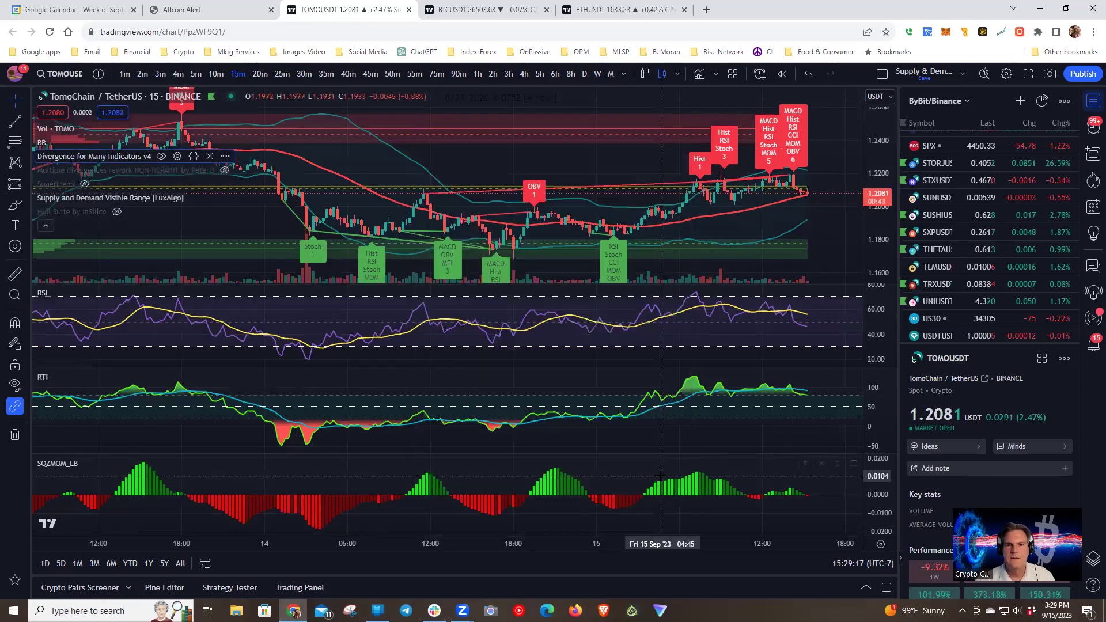
Review the alerts list, then return to the watchlist
scroll(1043, 210, up, 10)
scroll(1044, 210, up, 10)
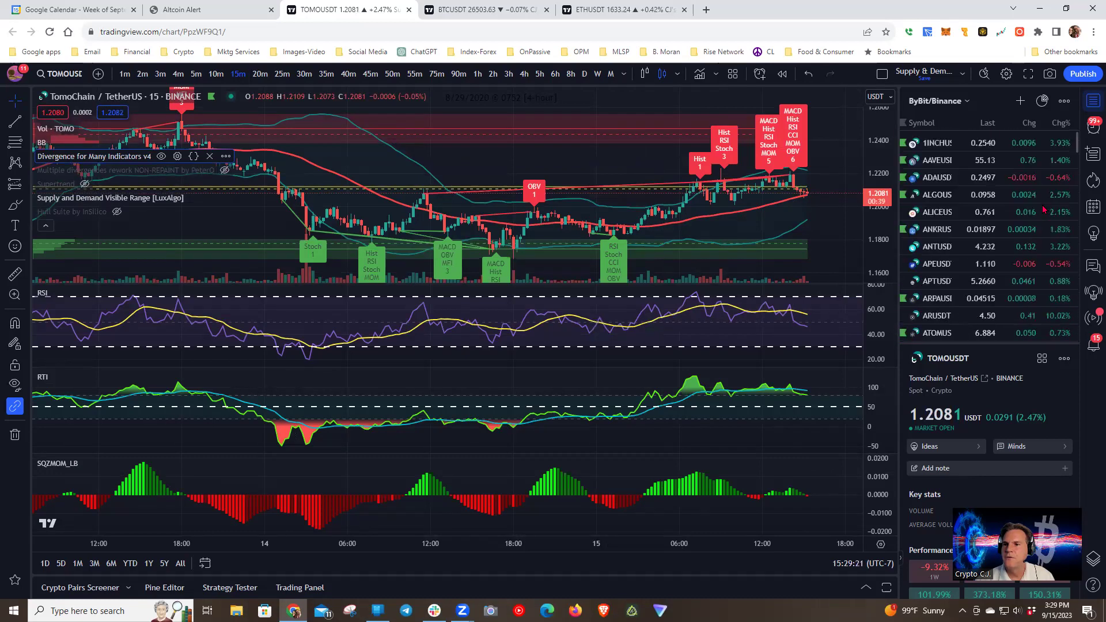
click(1088, 128)
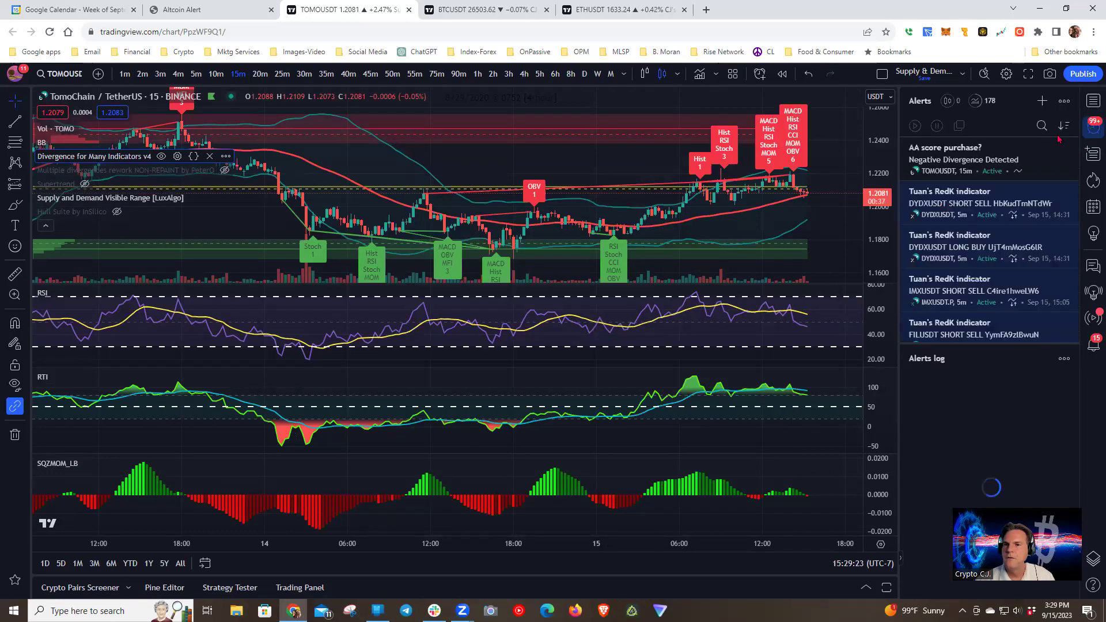
click(1093, 100)
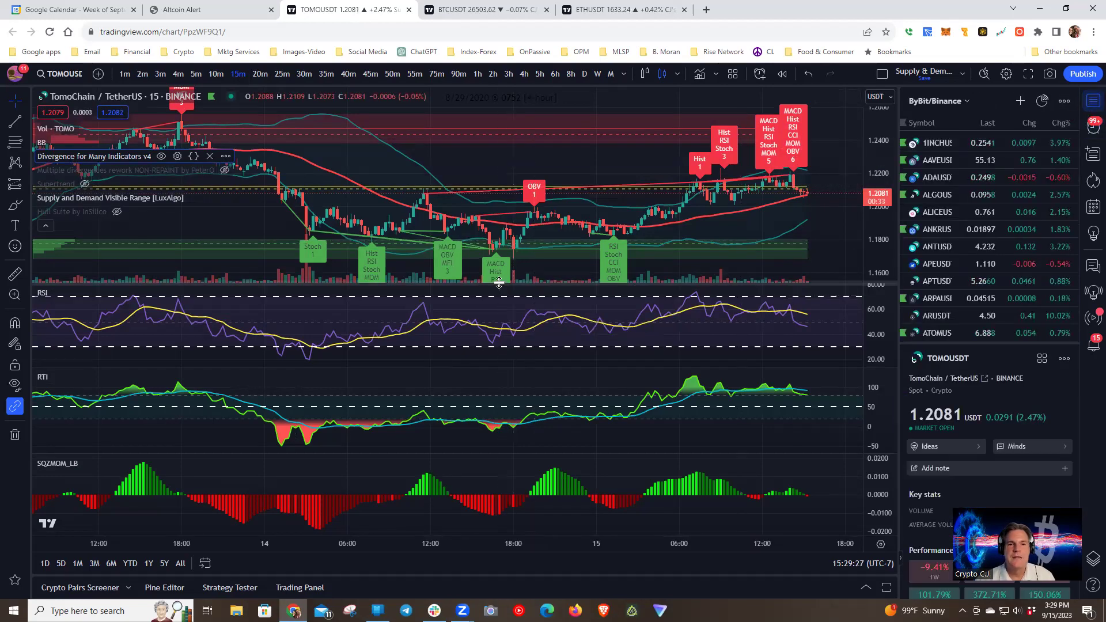
Set up a Positive Divergence Detected alert but cancel without creating it
right_click(314, 252)
click(409, 259)
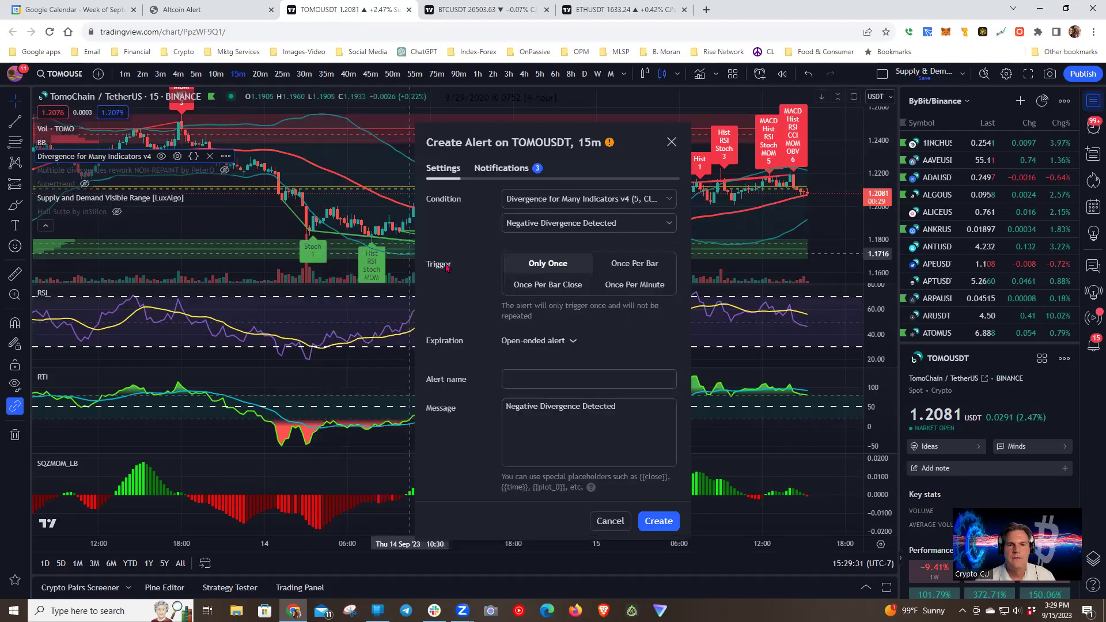
click(667, 224)
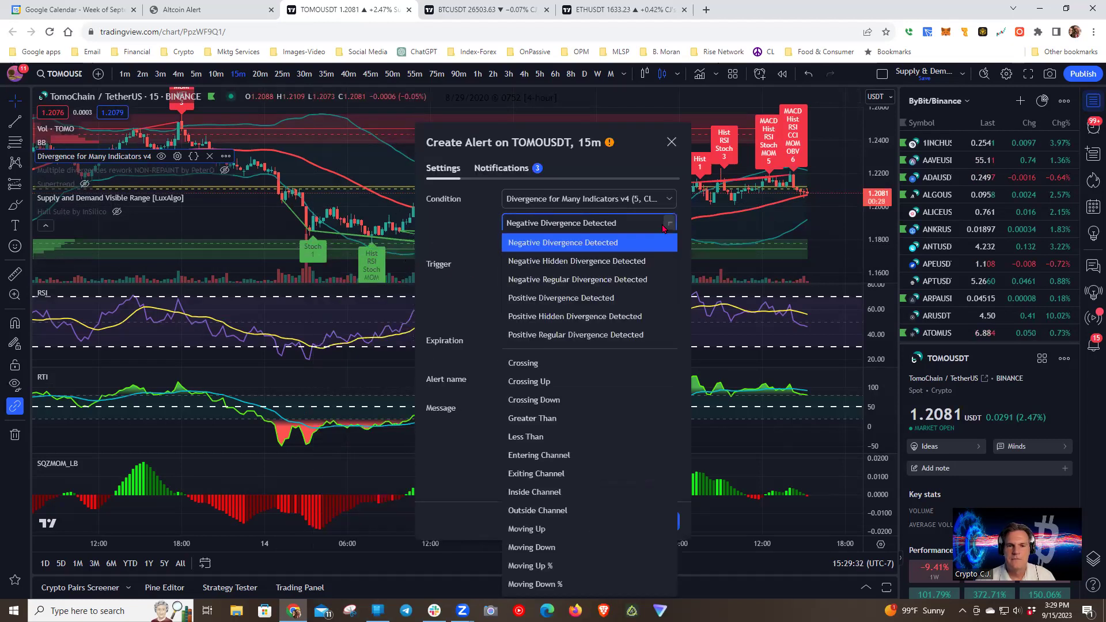
click(566, 295)
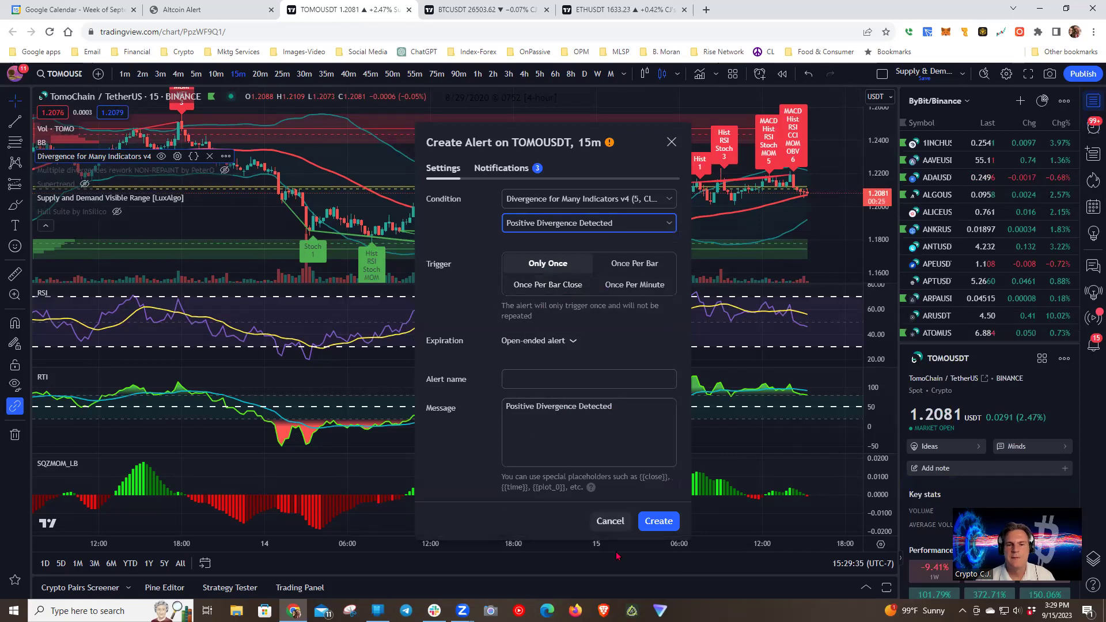
click(610, 520)
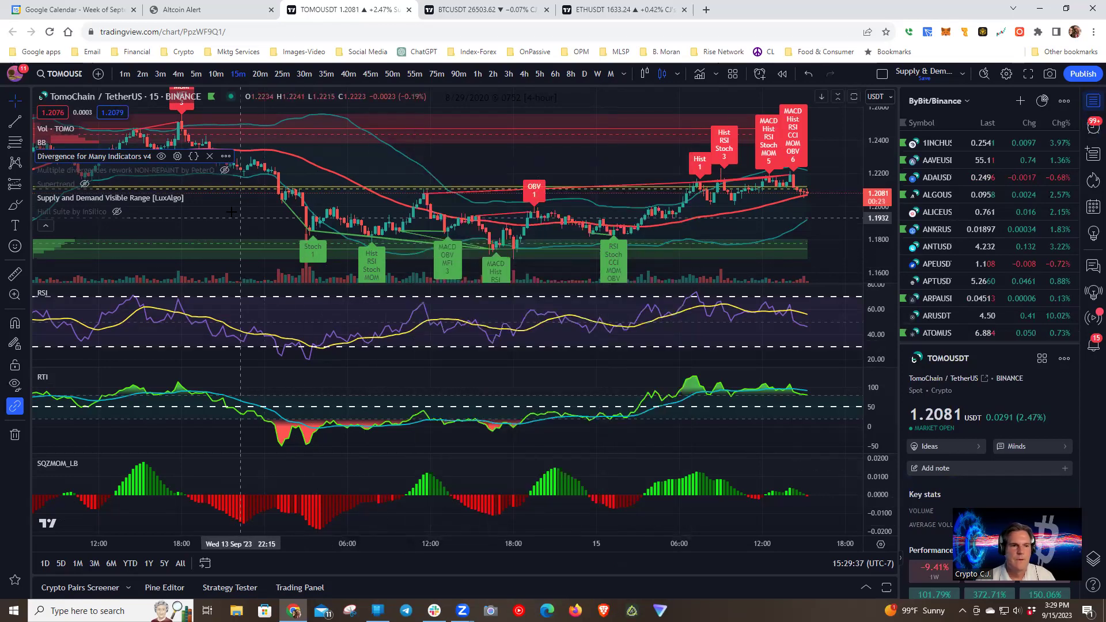
Hide the divergence signals, show Supertrend Buy/Sell signals, and pan through earlier candles
click(162, 156)
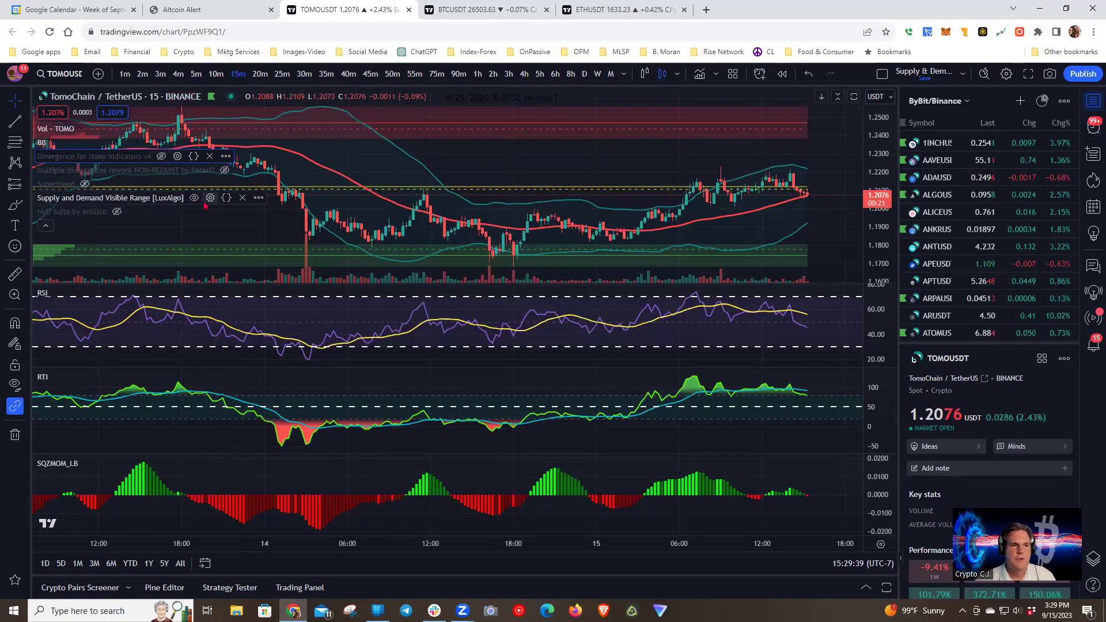
click(85, 184)
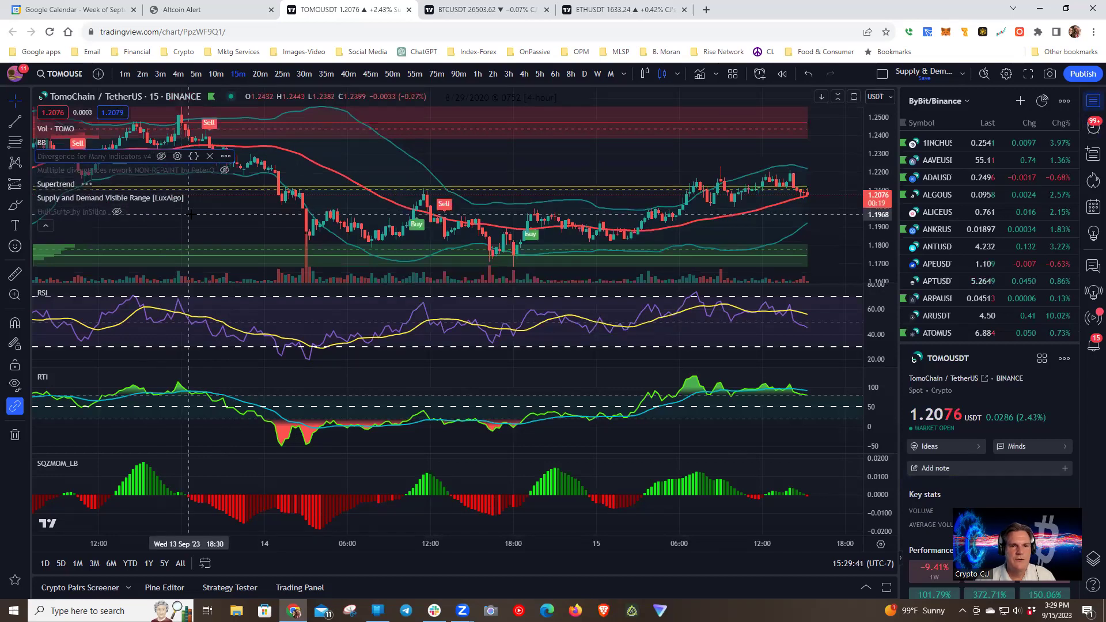
drag(224, 217, 681, 233)
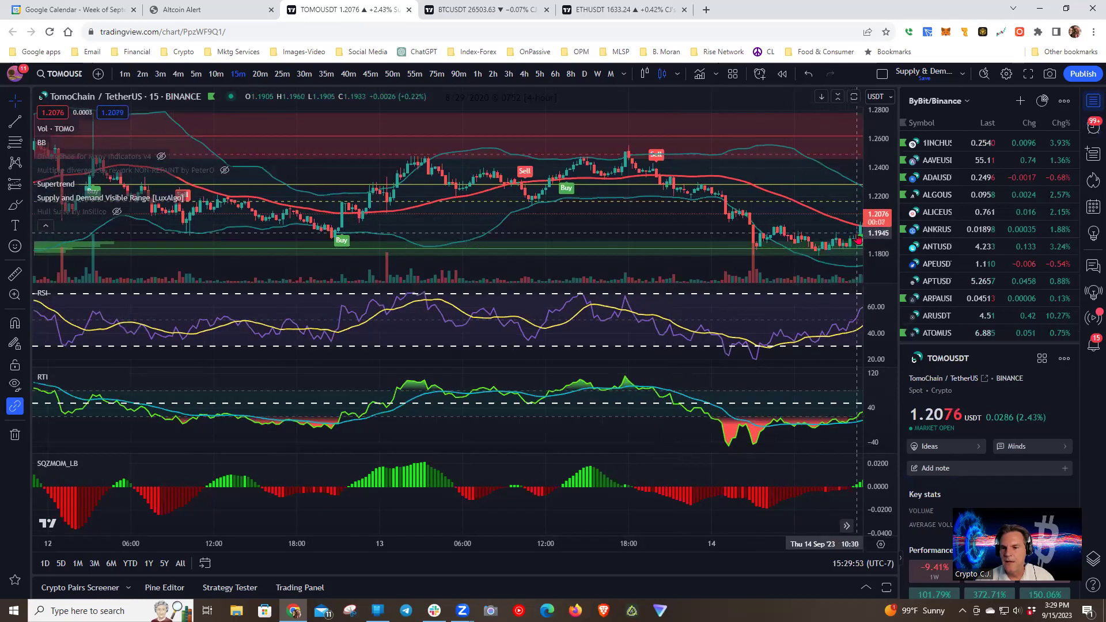
drag(632, 230, 322, 222)
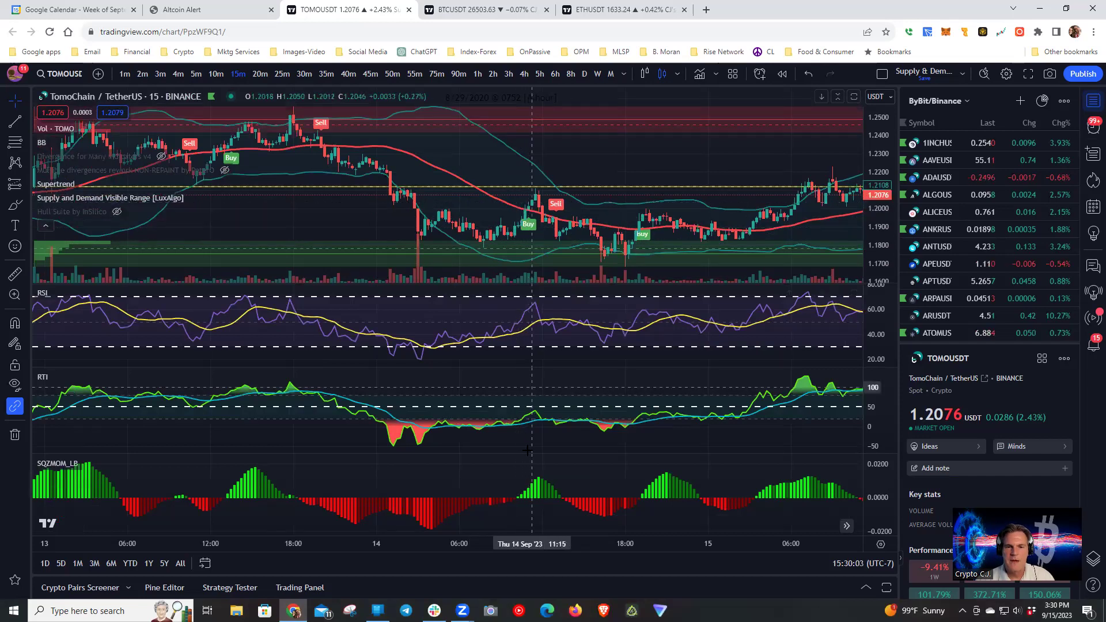
drag(357, 224, 287, 225)
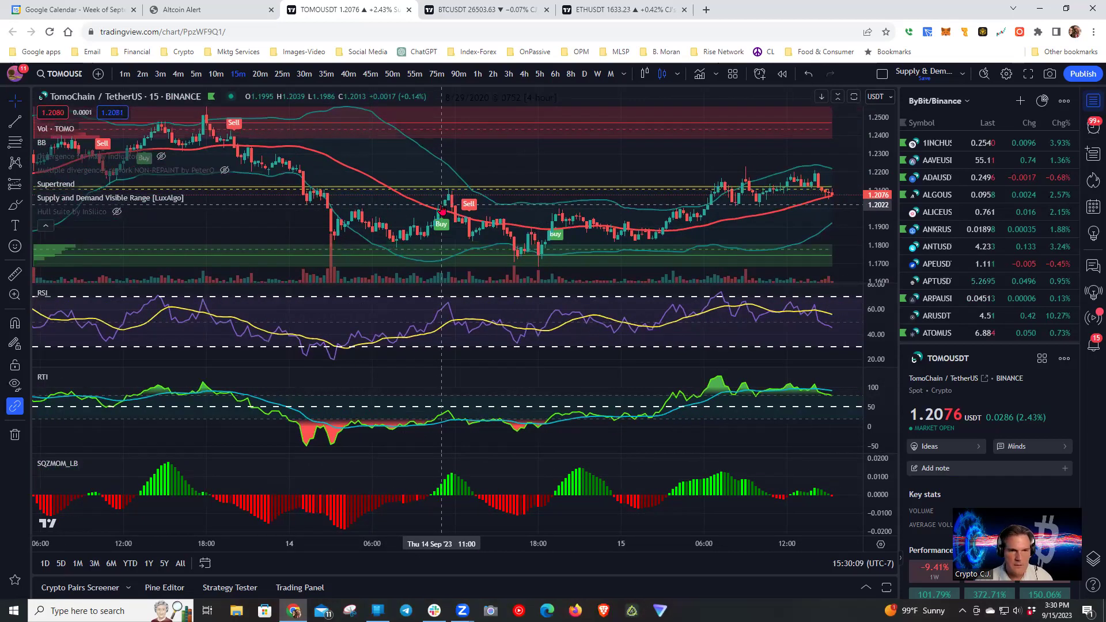
Measure a recent price move, dismiss it, and nudge the chart toward earlier candles
shift+click(441, 205)
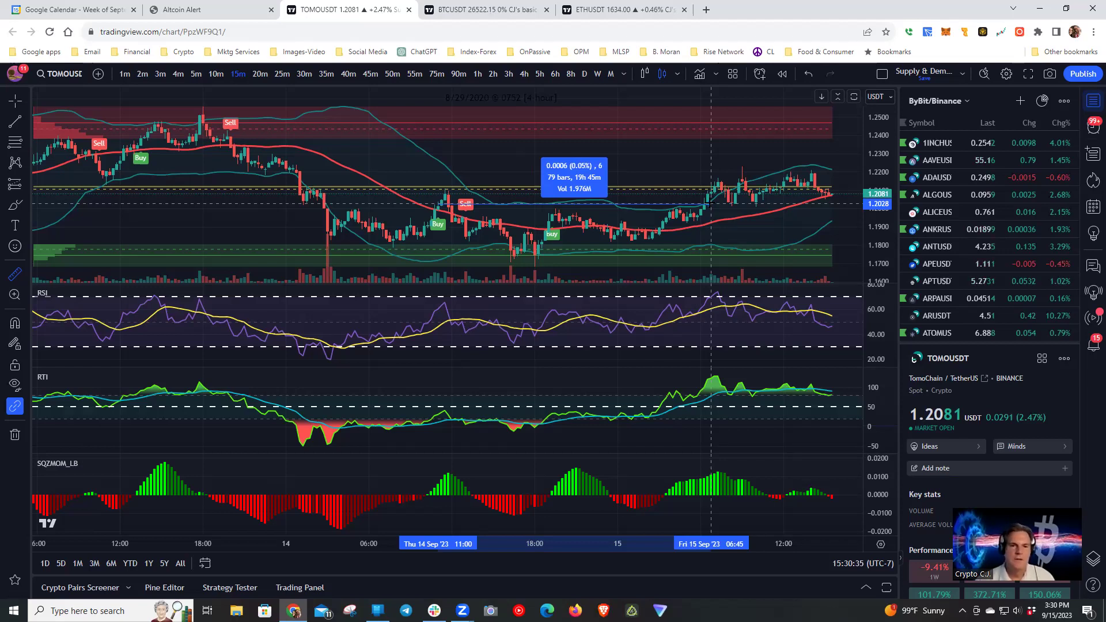
click(659, 161)
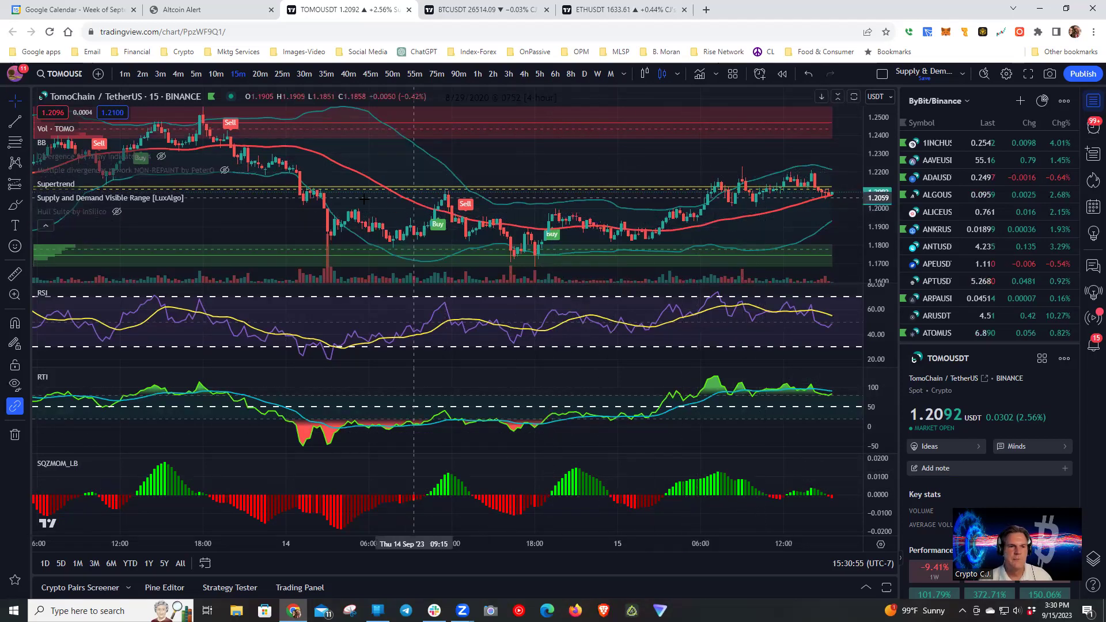
drag(282, 214, 301, 215)
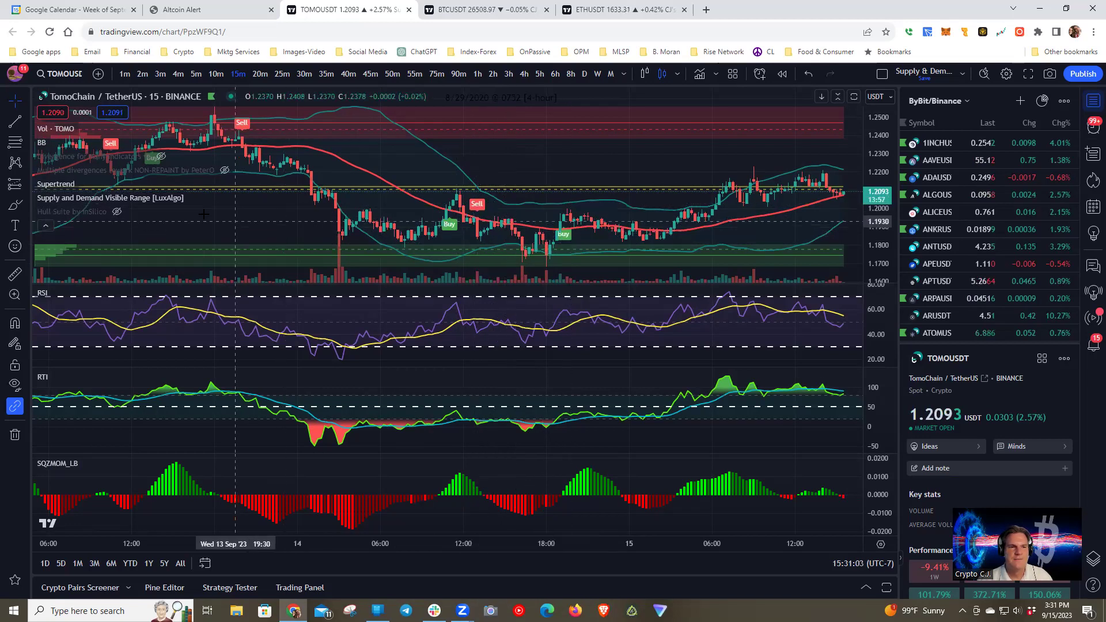
mouse_move(79, 194)
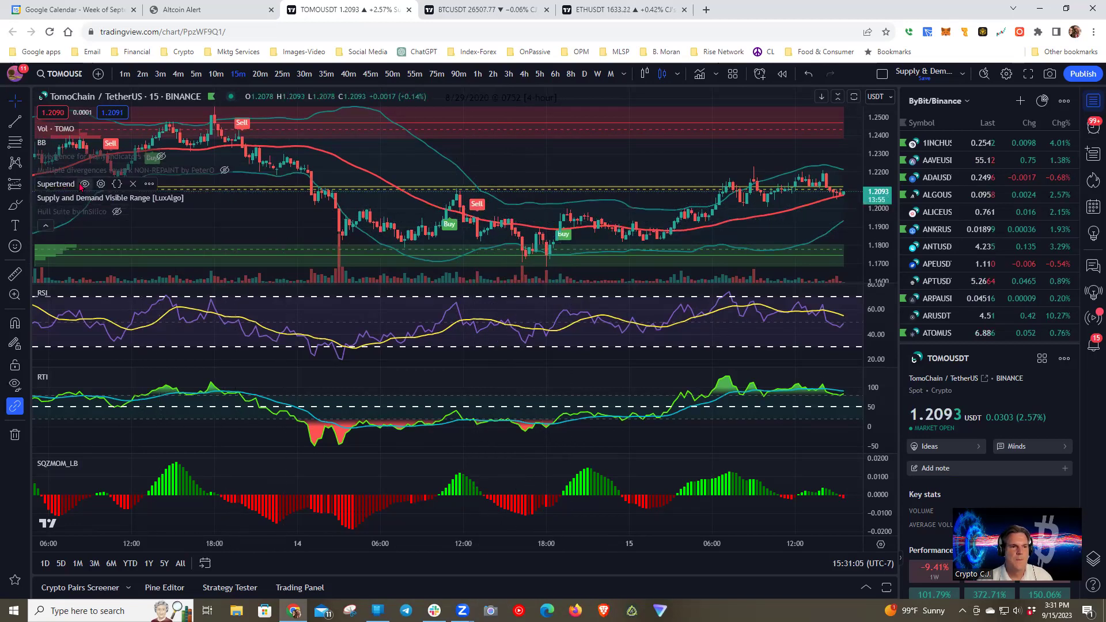
Hide Supertrend and place a vertical line, moving it from 13 Sep 14:15 to the 15 Sep morning peak
click(84, 183)
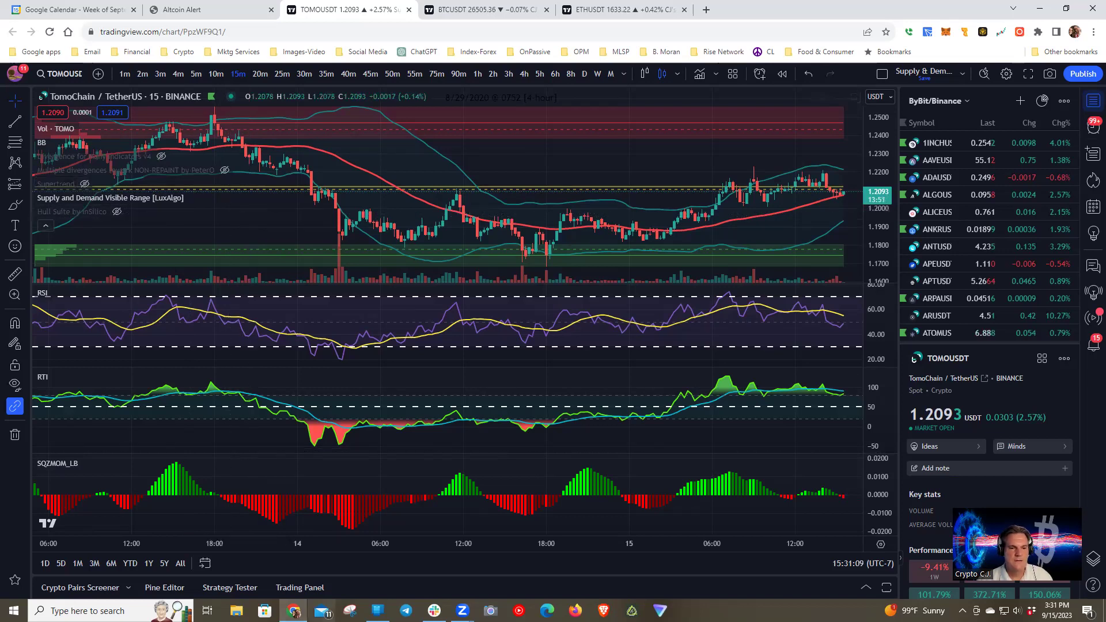
click(16, 582)
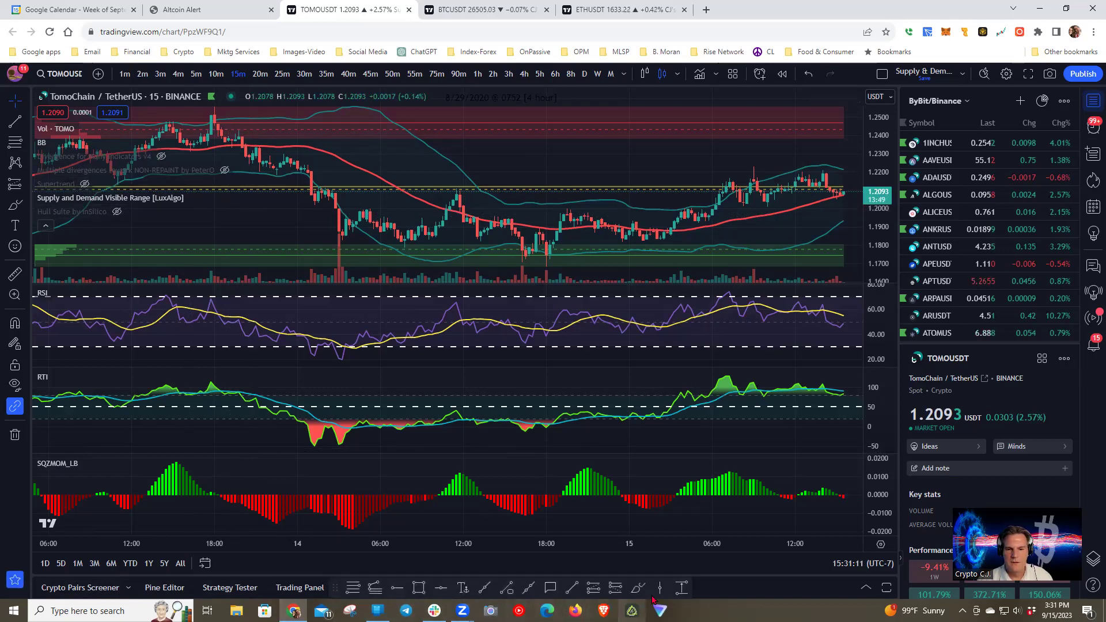
click(661, 588)
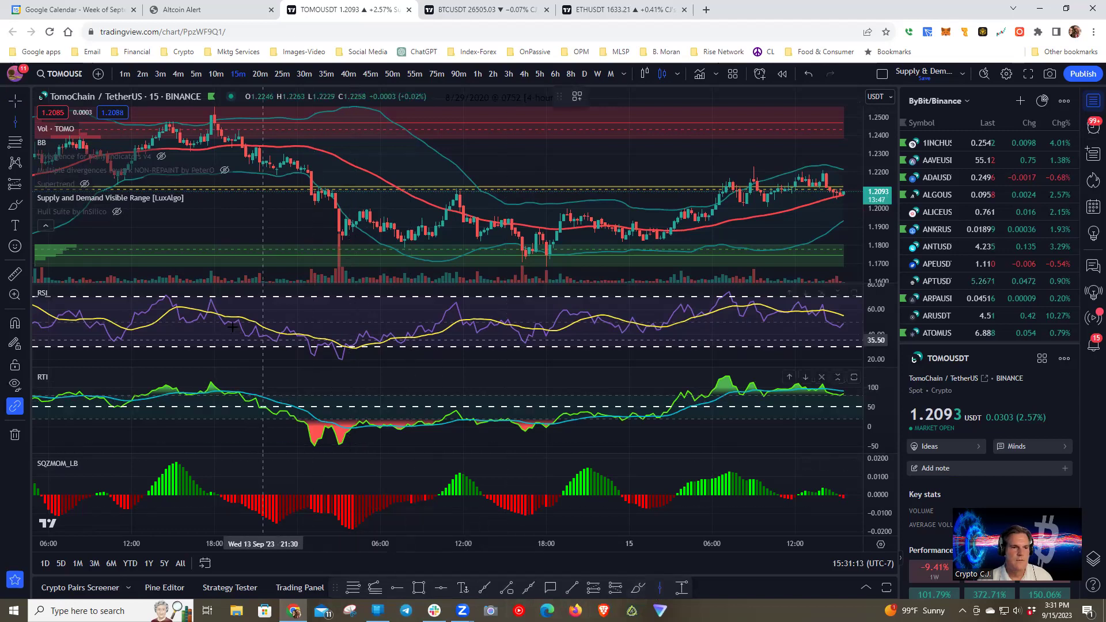
click(166, 297)
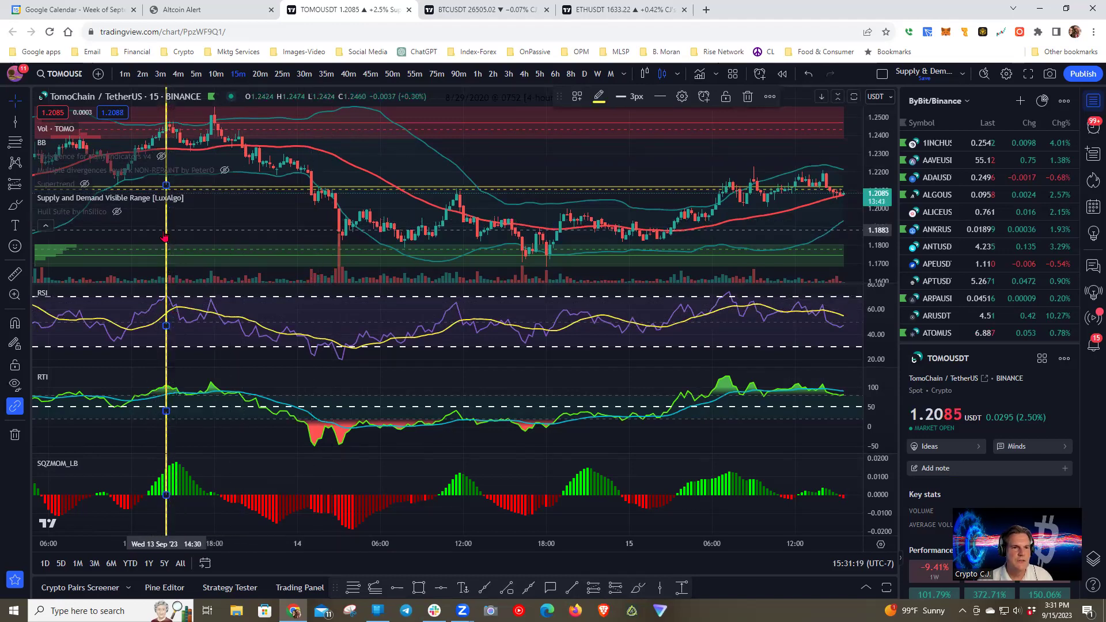
drag(167, 231, 318, 256)
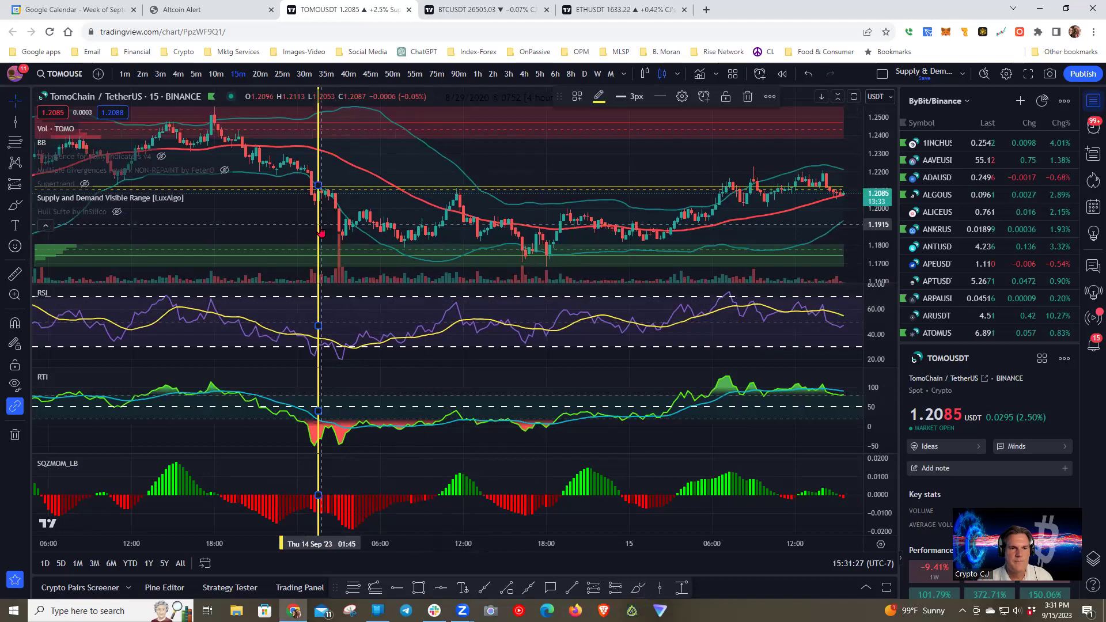
drag(320, 232, 349, 231)
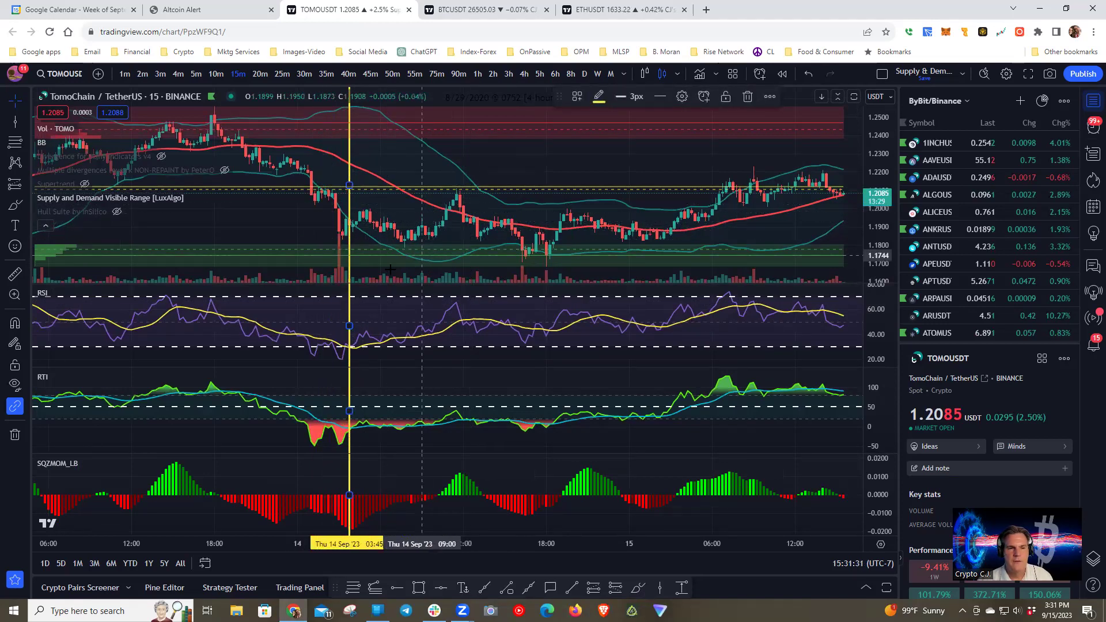
drag(349, 276, 728, 291)
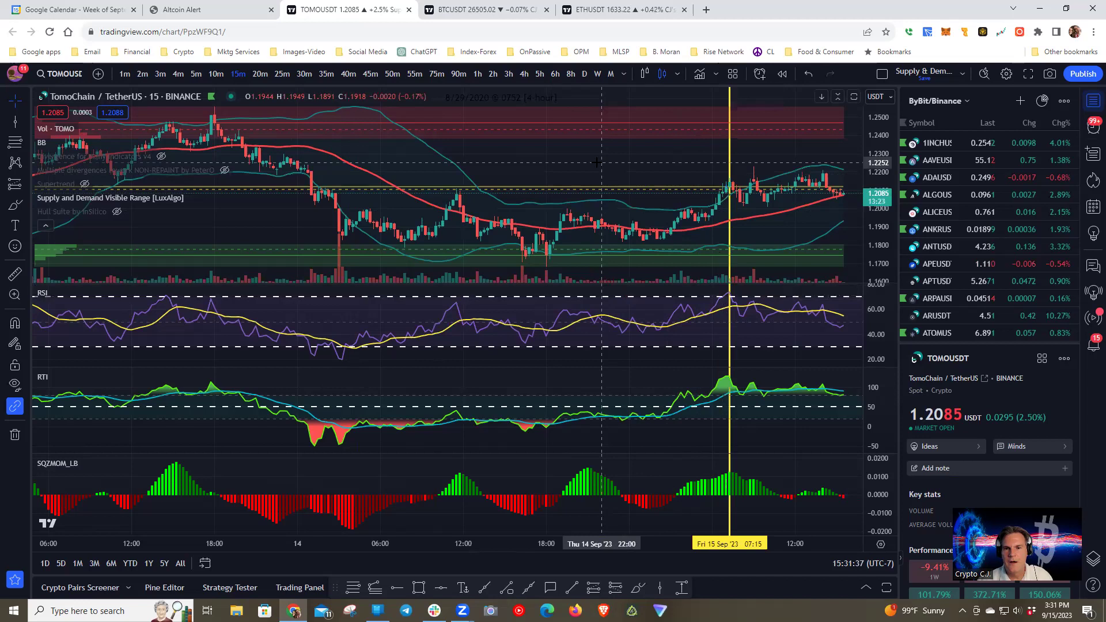
Measure the price change after the marked candle, then delete the yellow vertical line
drag(587, 163, 469, 165)
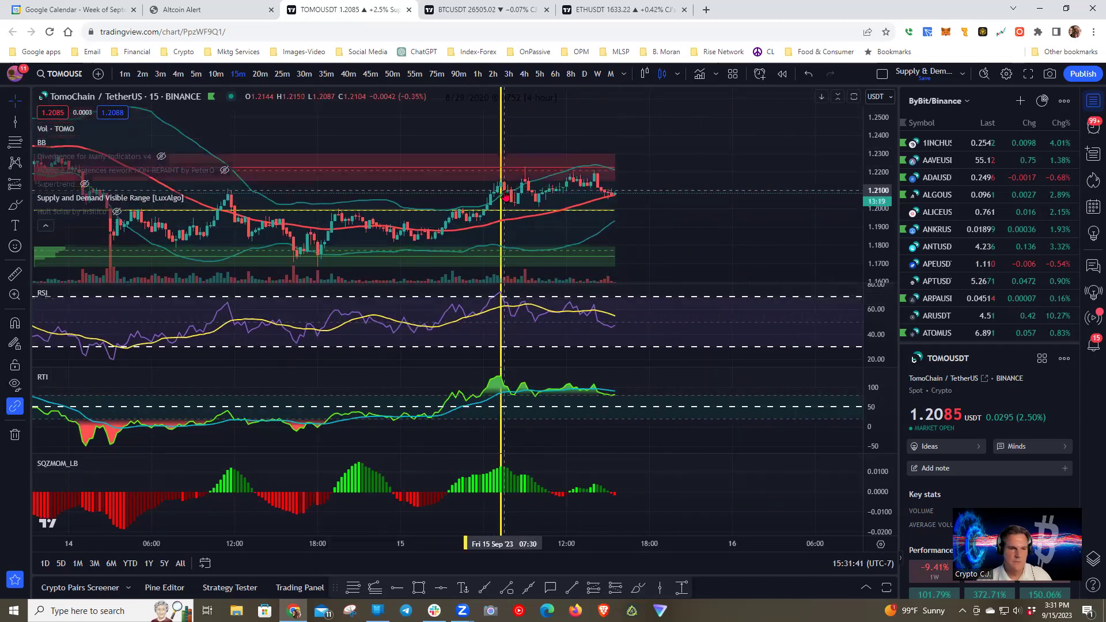
shift+click(503, 197)
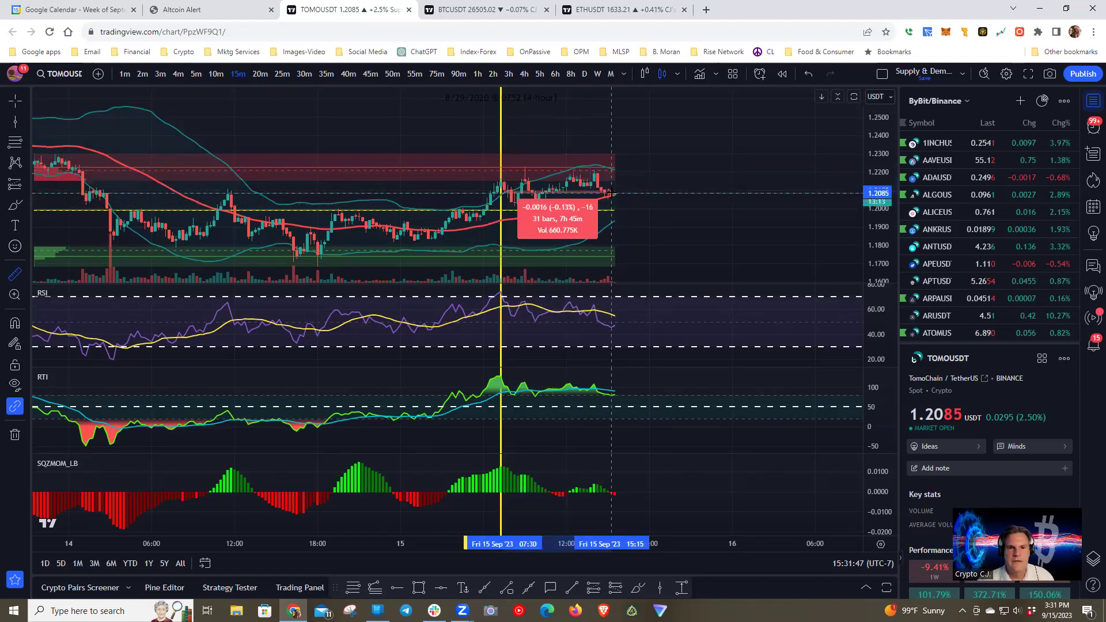
key(Escape)
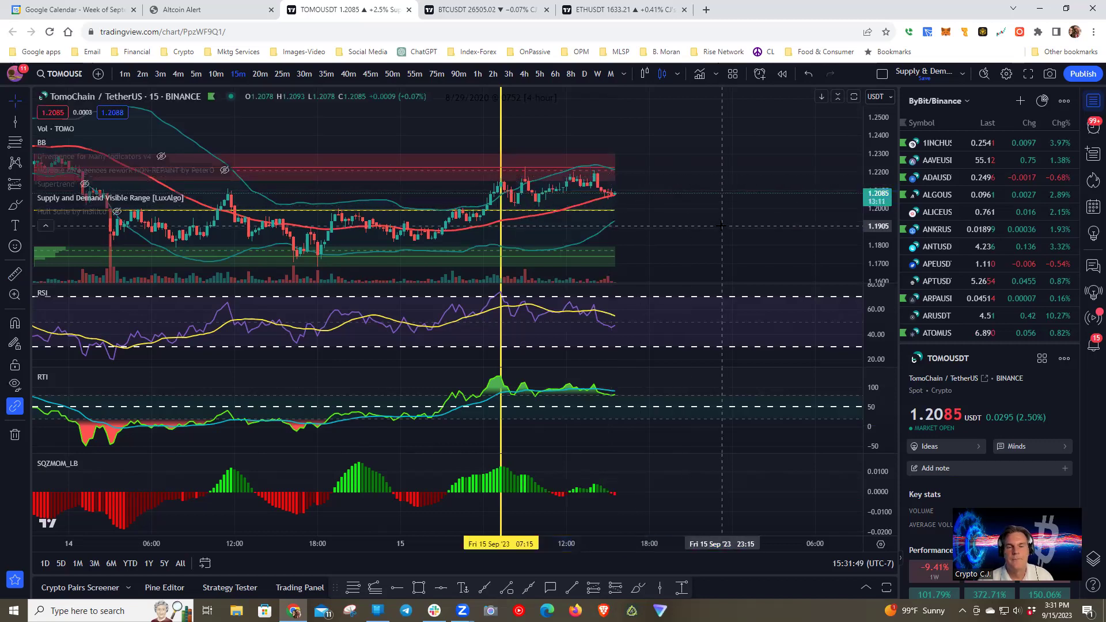
click(500, 142)
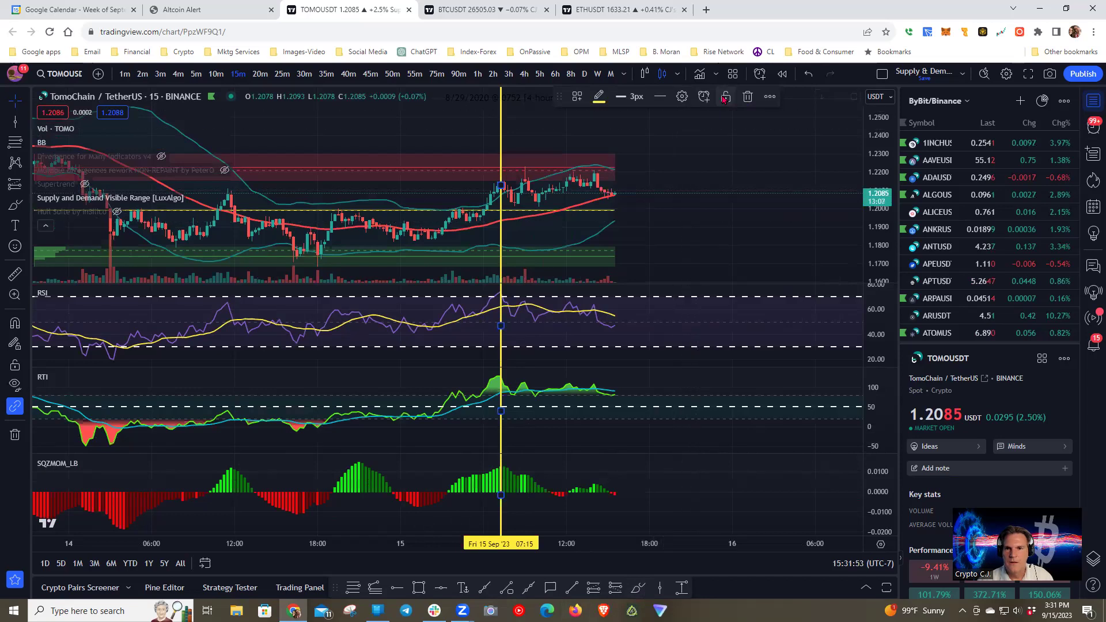
click(747, 96)
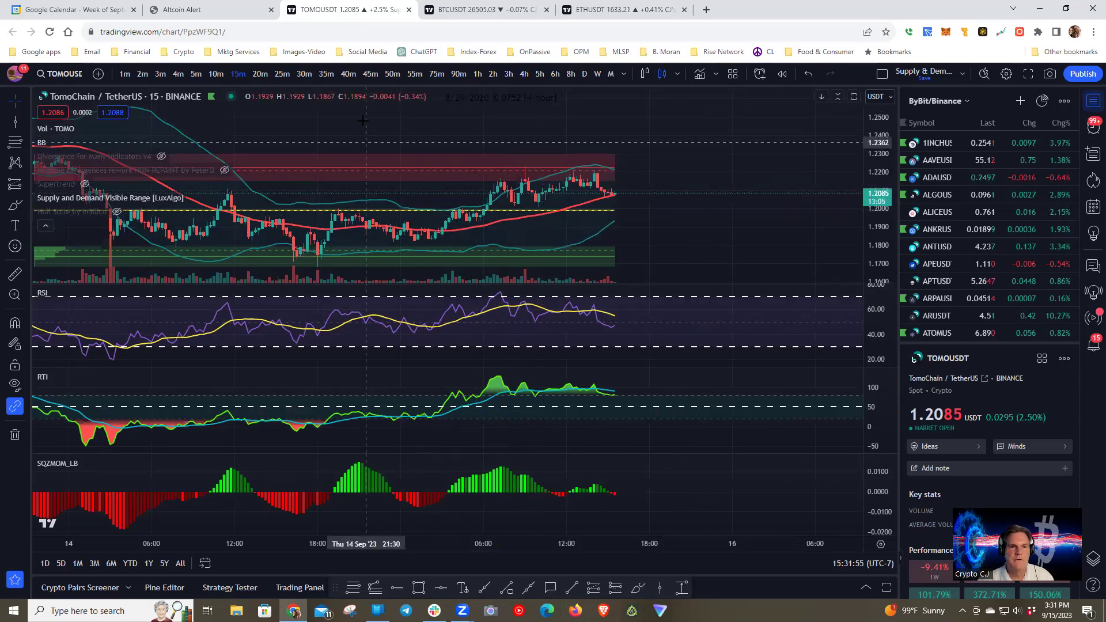
drag(489, 120, 663, 127)
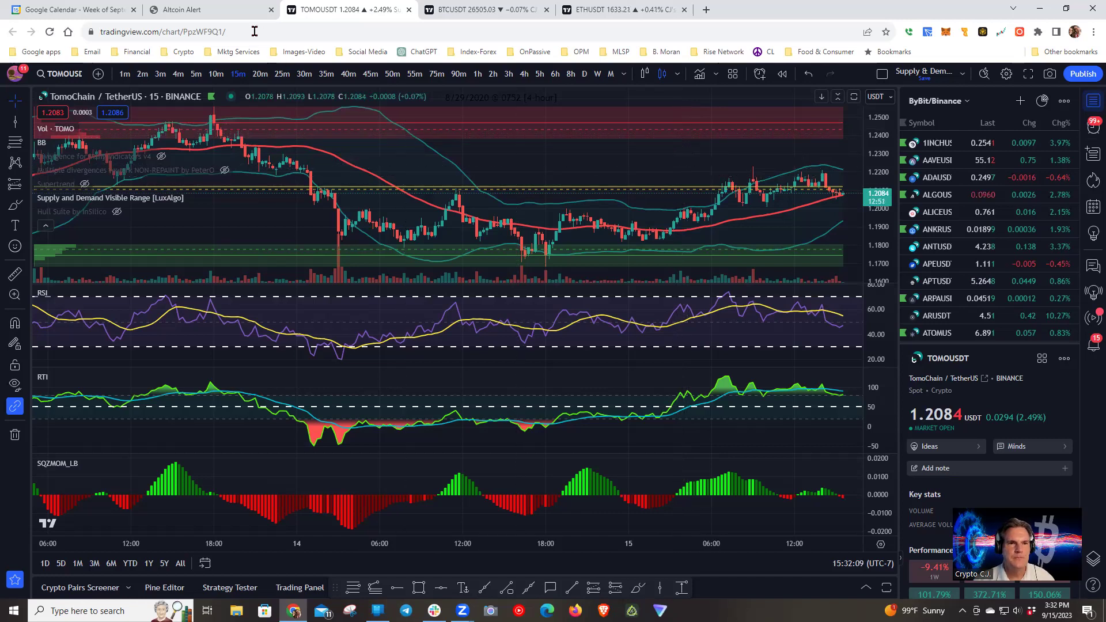
click(222, 12)
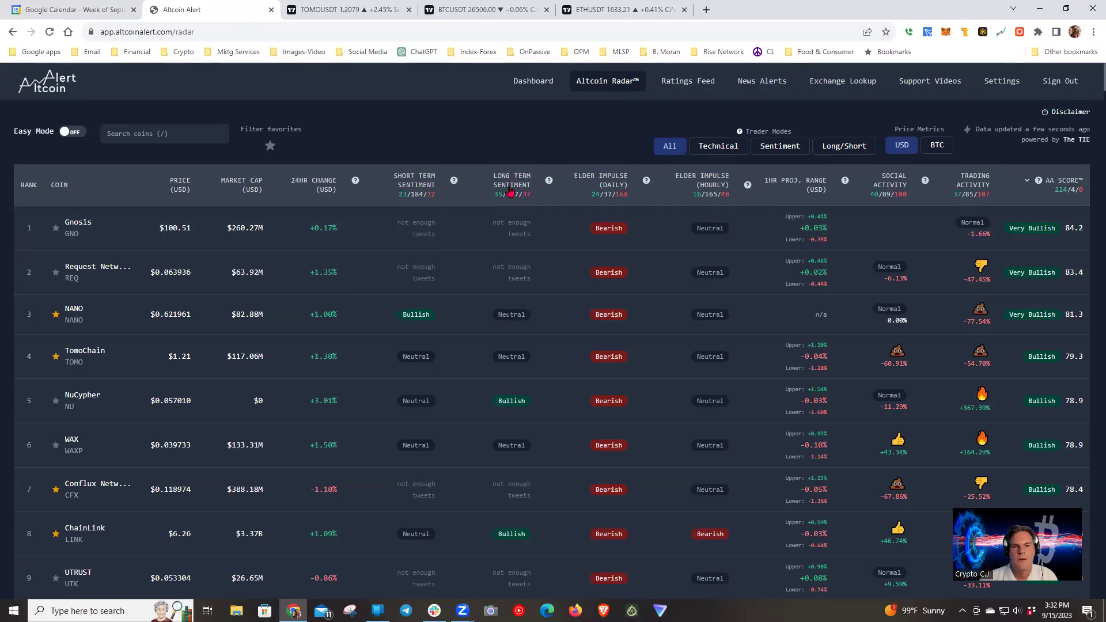
mouse_move(455, 182)
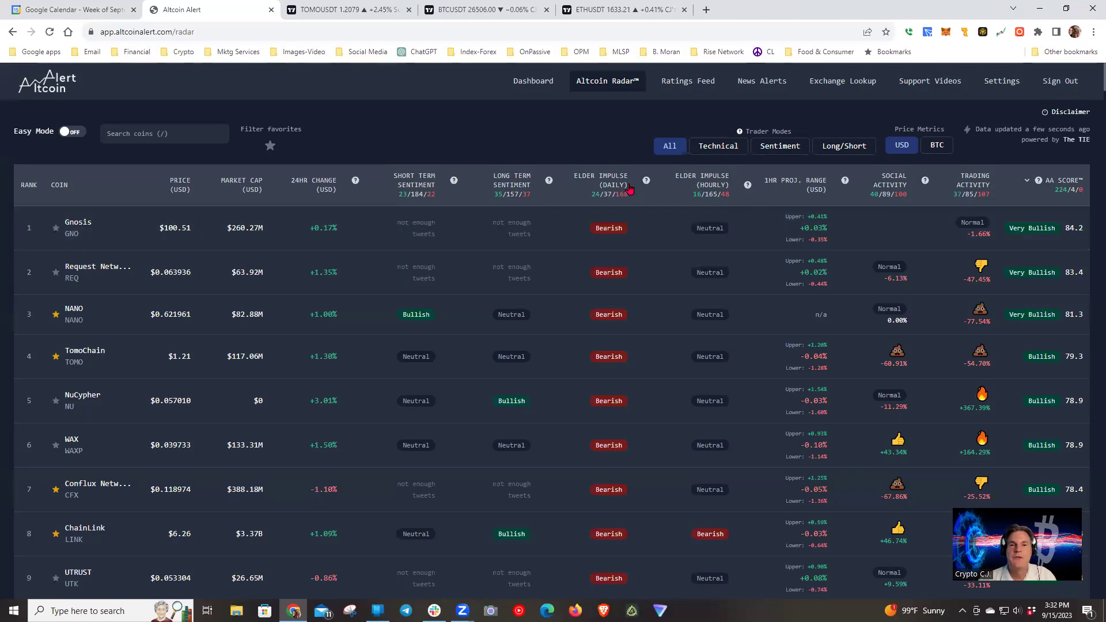
click(515, 184)
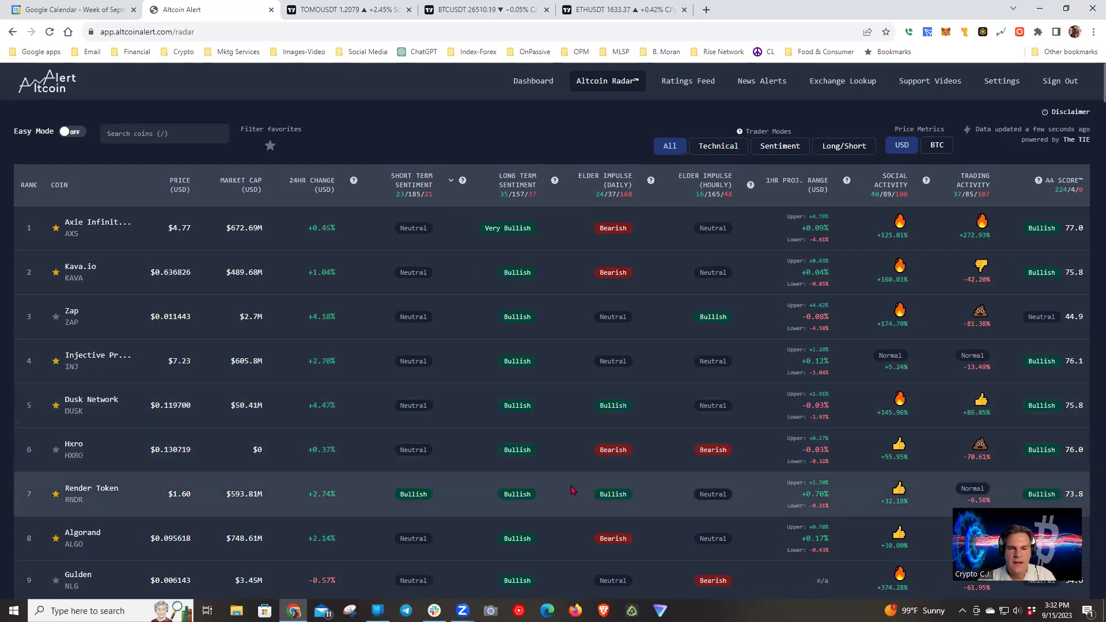
scroll(571, 490, down, 6)
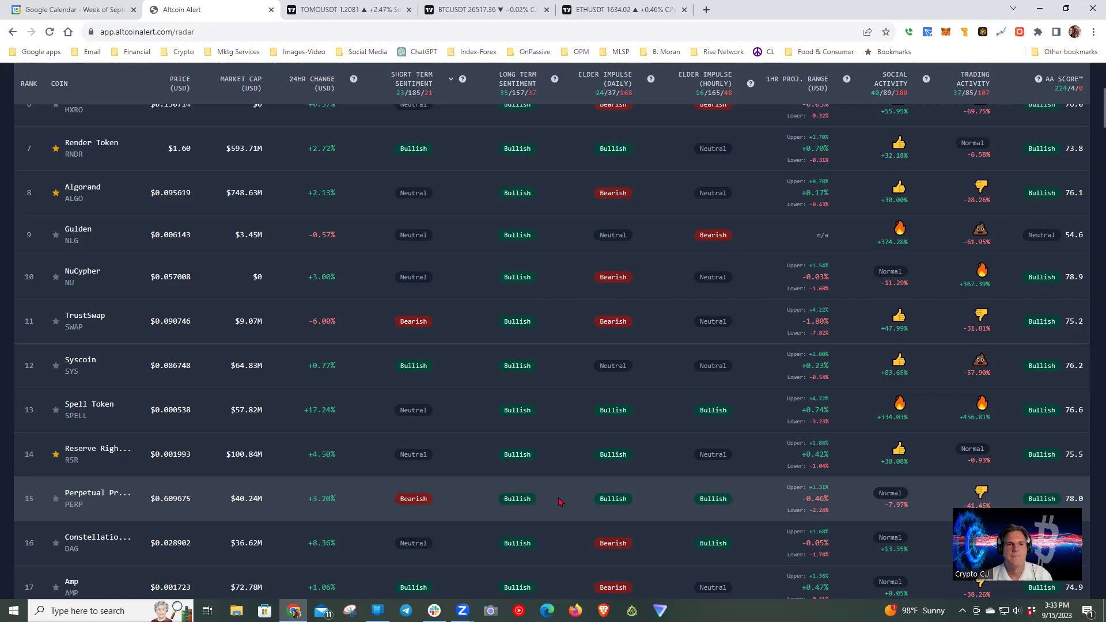
scroll(558, 501, up, 6)
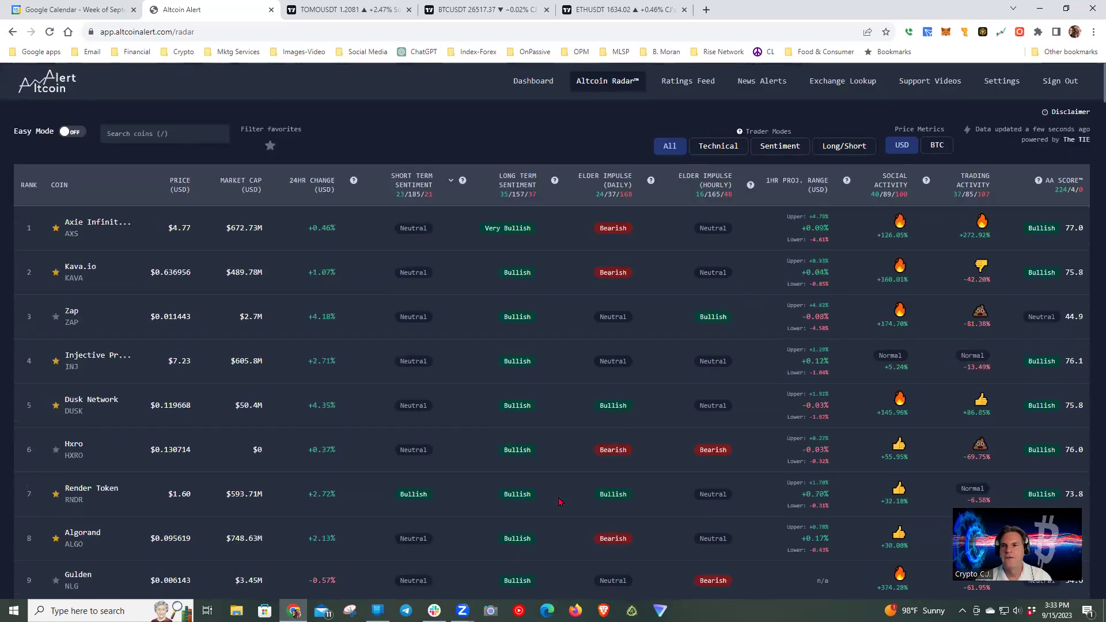
click(328, 184)
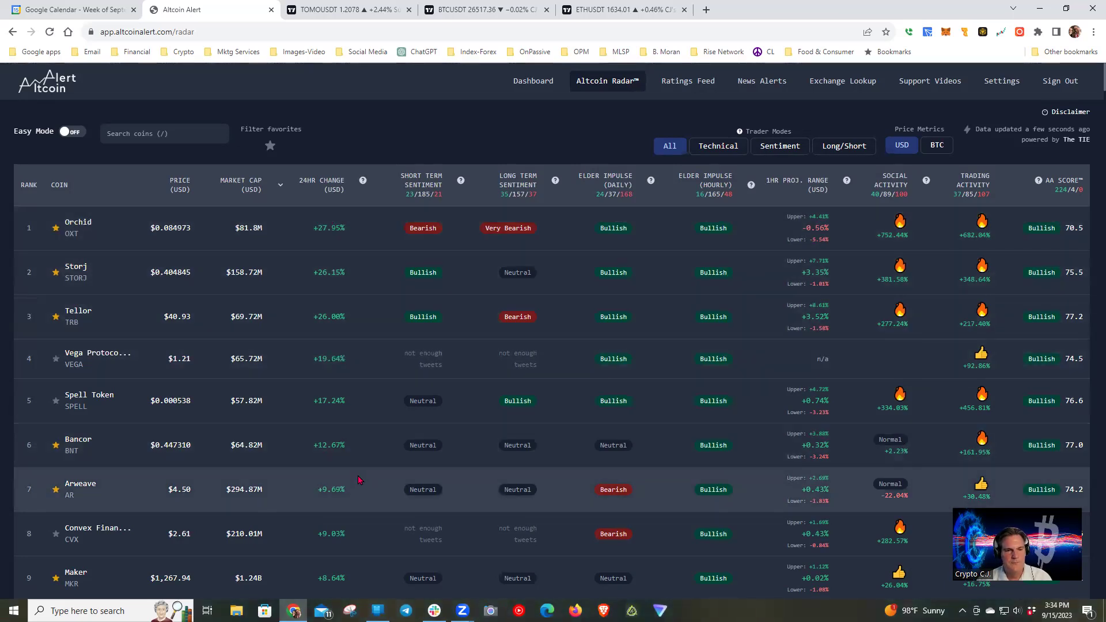
scroll(358, 480, down, 2)
scroll(334, 369, up, 3)
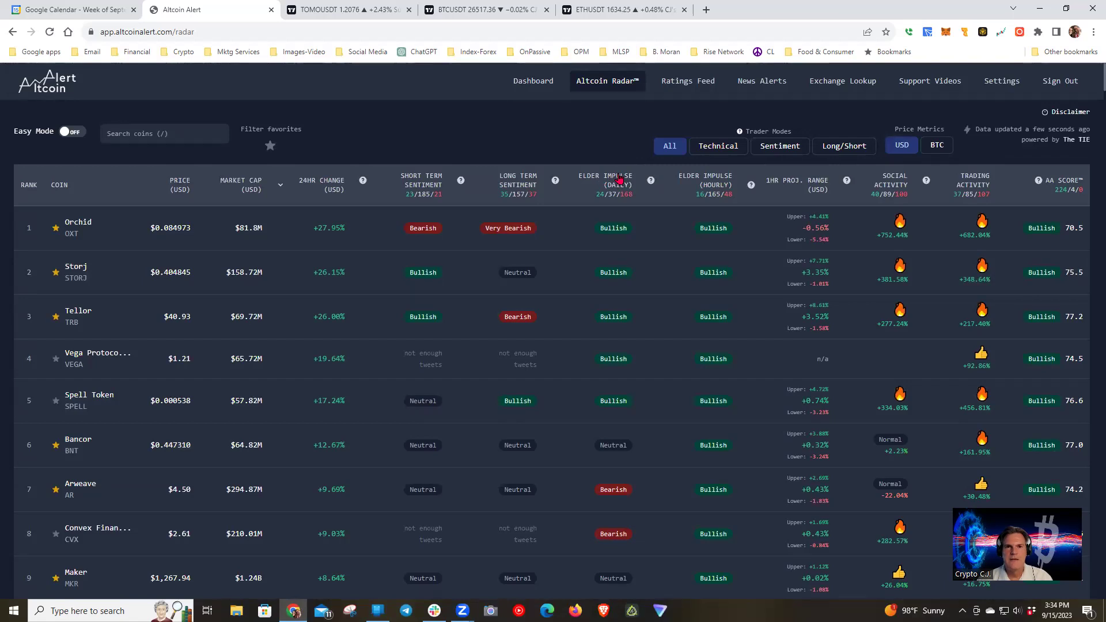
click(619, 180)
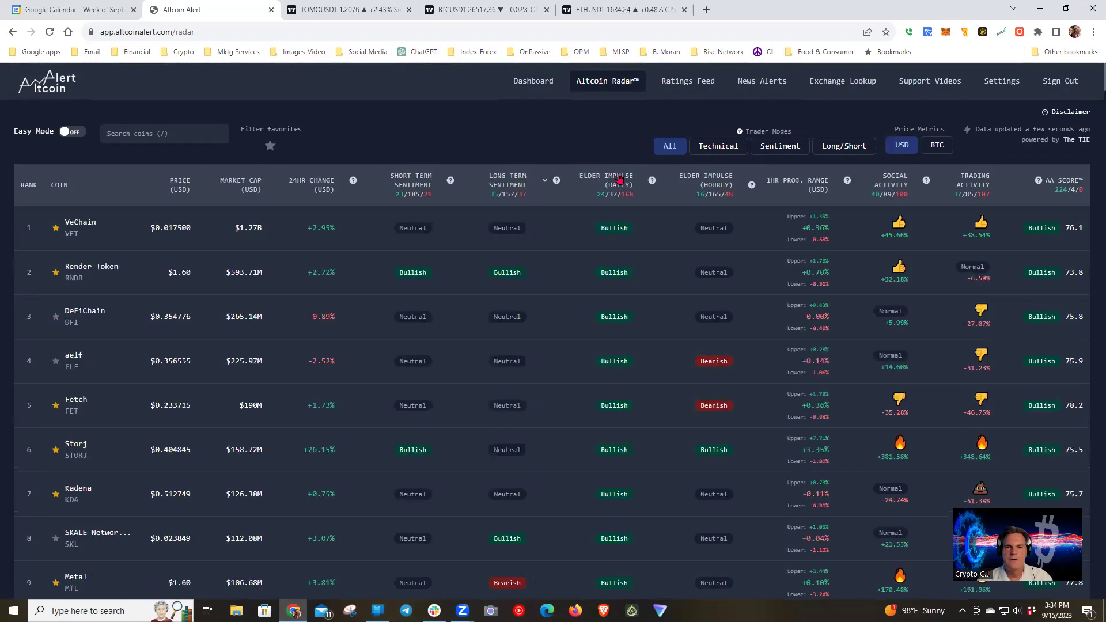
click(509, 180)
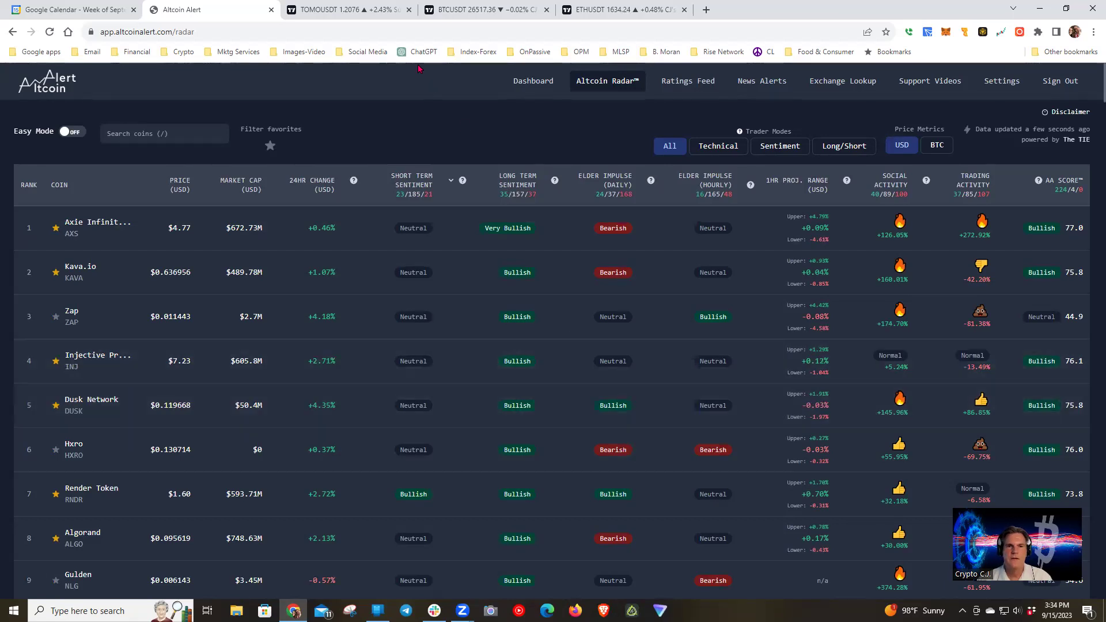
Pick RNDRUSDT from the watchlist and view it on 5-minute candles
click(345, 10)
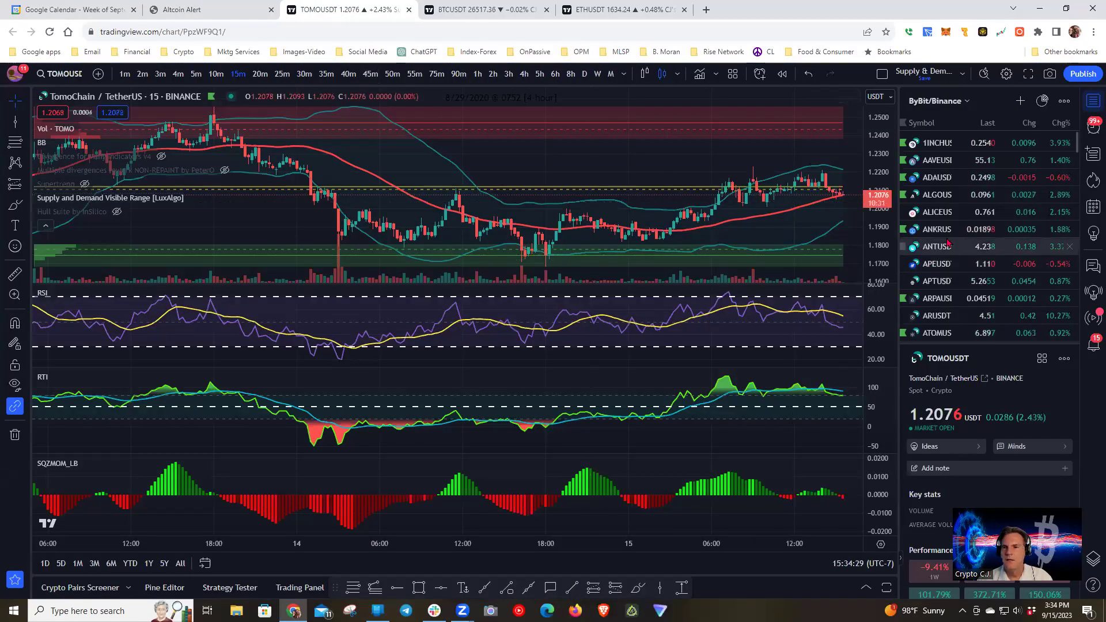
scroll(947, 243, down, 8)
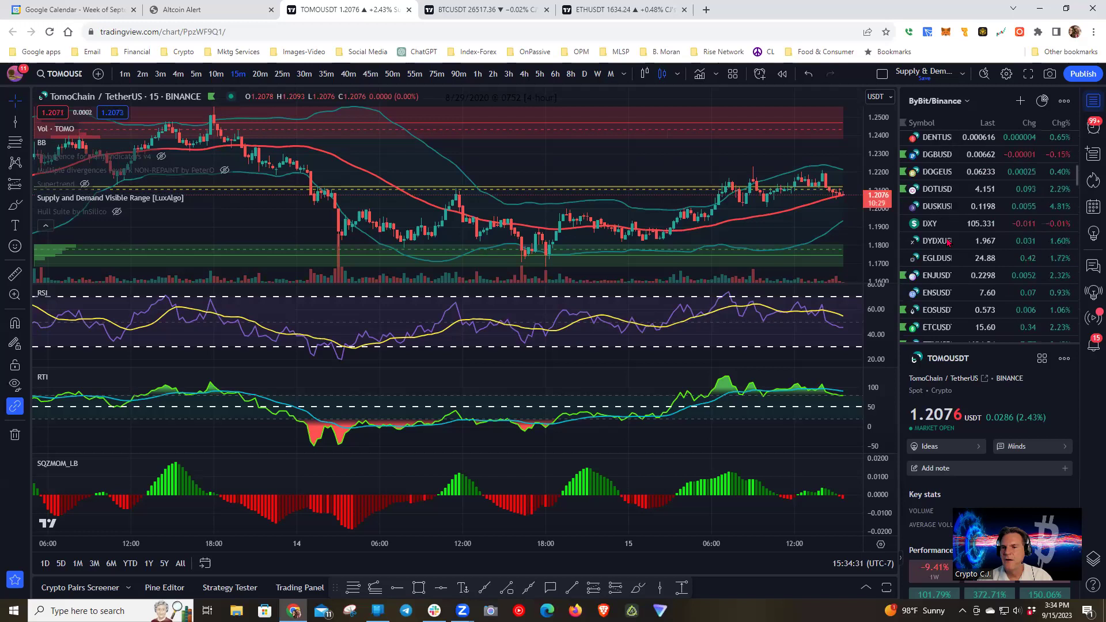
scroll(947, 243, down, 10)
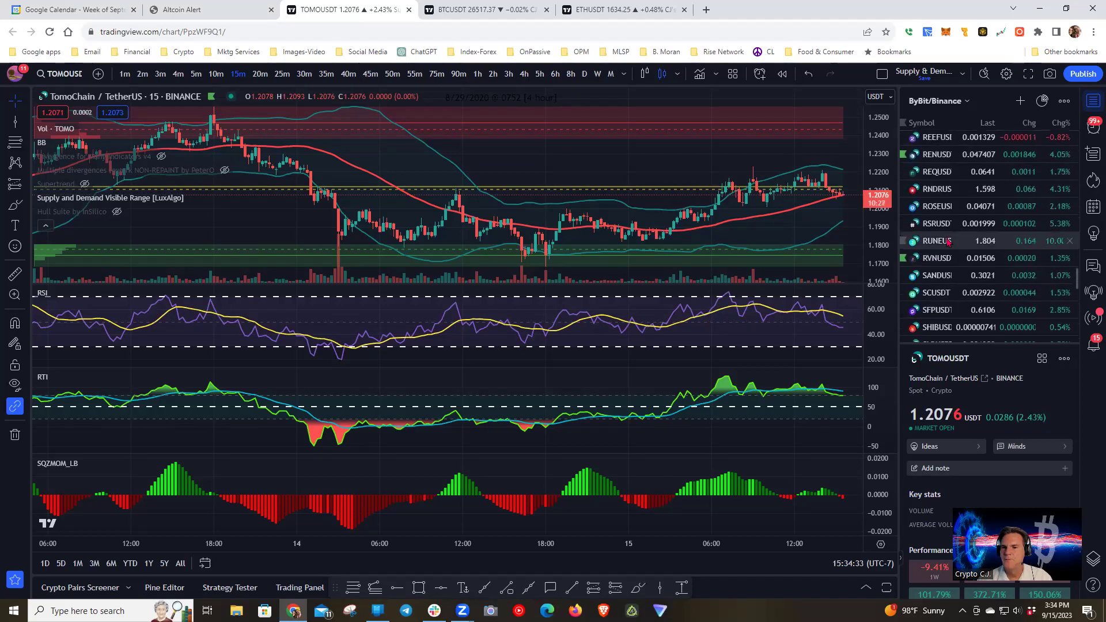
click(937, 188)
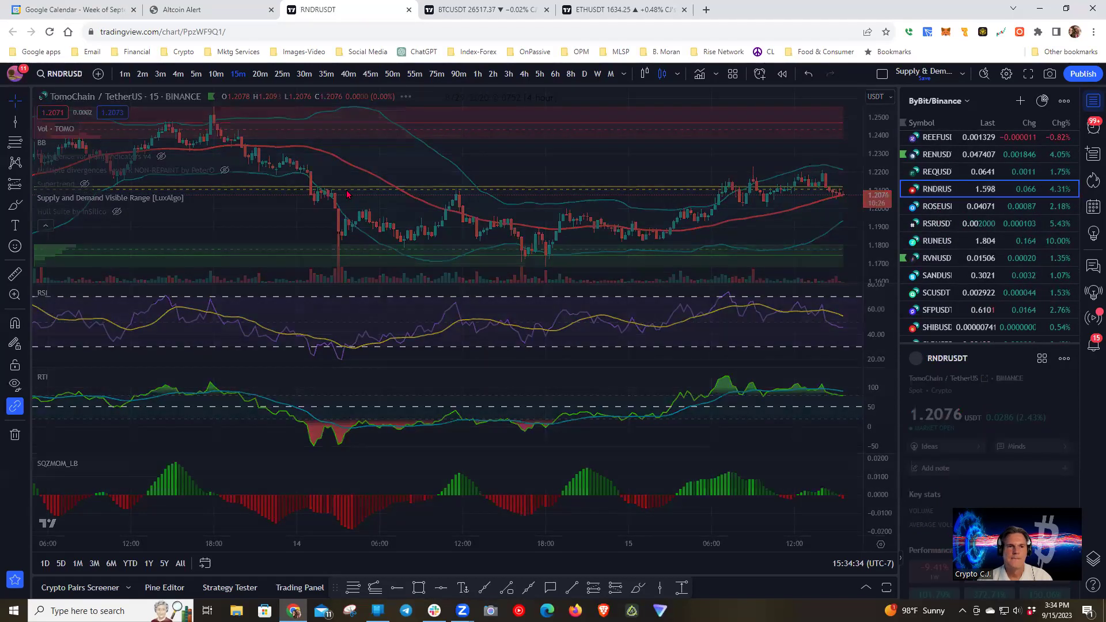
click(195, 73)
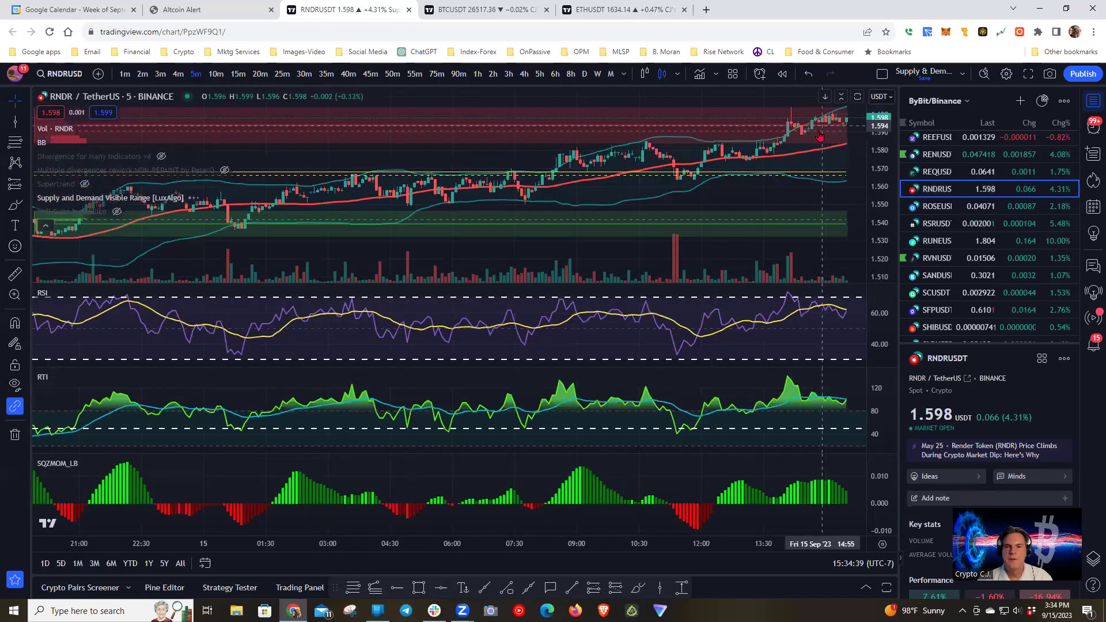
drag(702, 211, 670, 205)
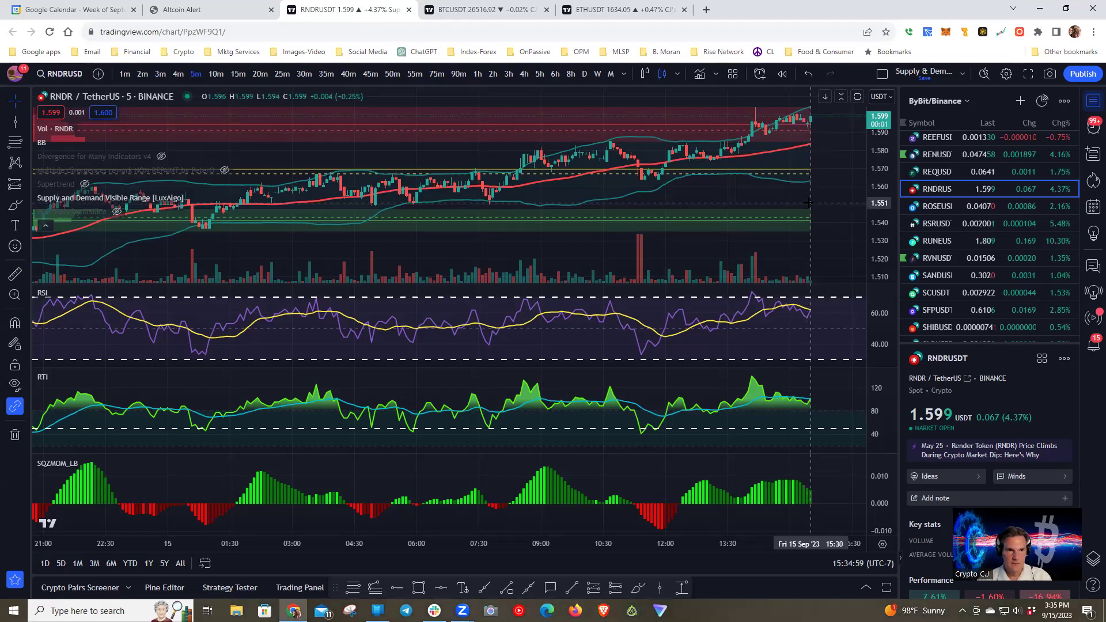
Switch RNDRUSDT to 15-minute candles and measure a recent price move
click(236, 74)
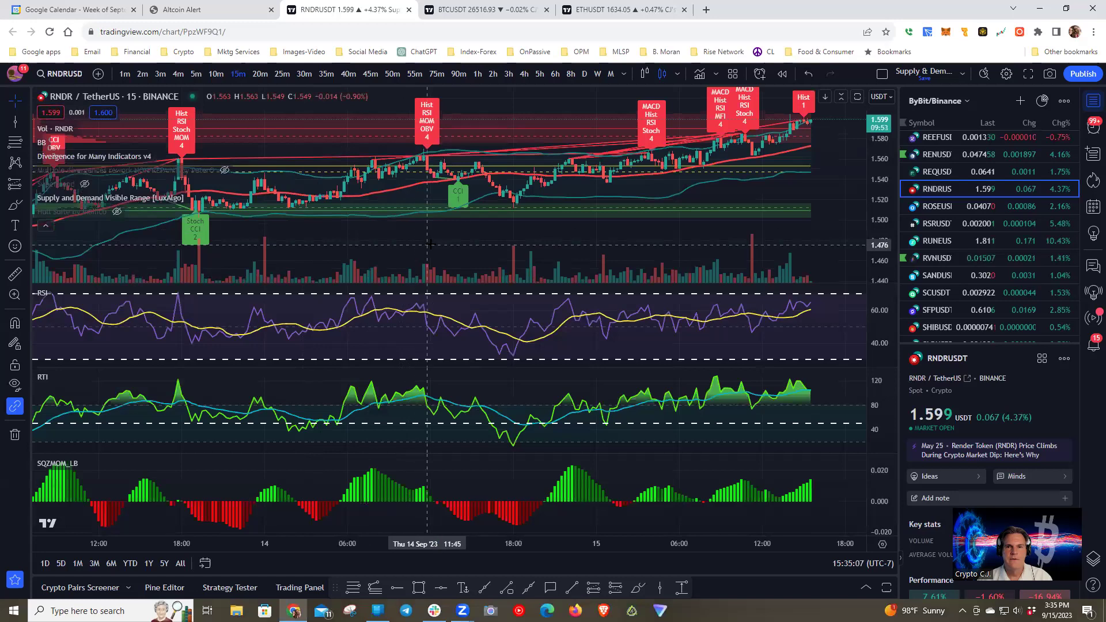
drag(449, 246, 539, 246)
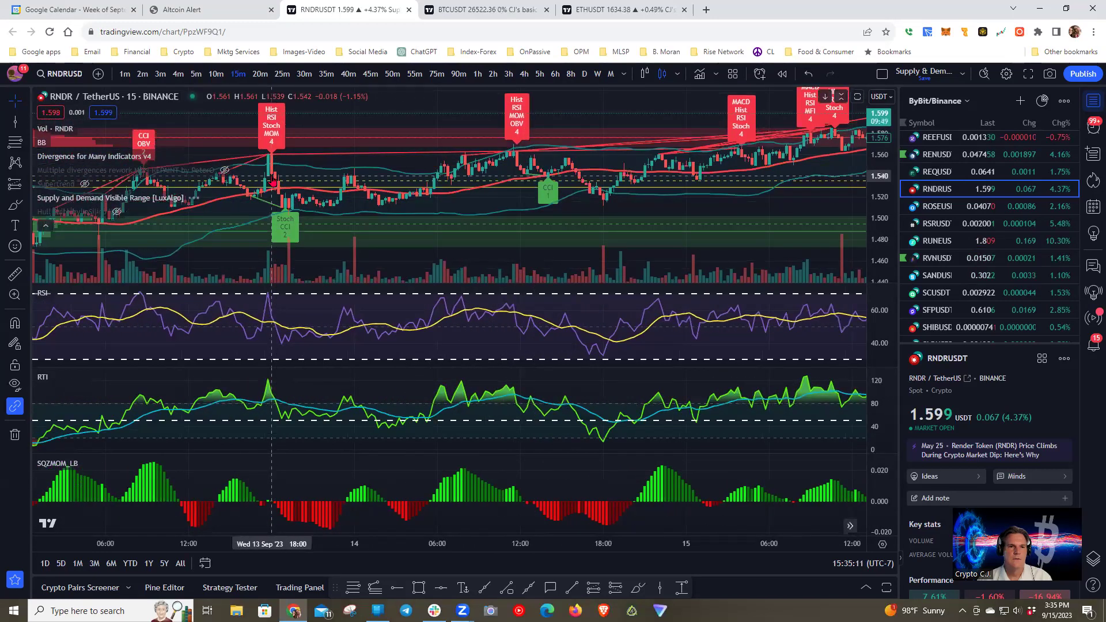
shift+click(272, 180)
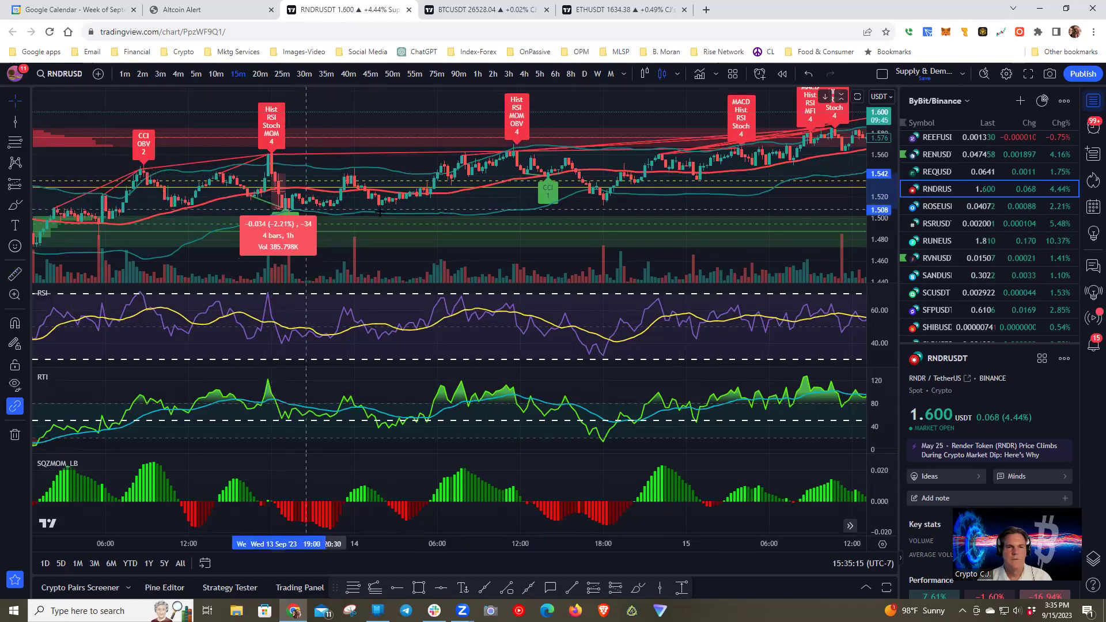
click(617, 207)
drag(617, 207, 481, 208)
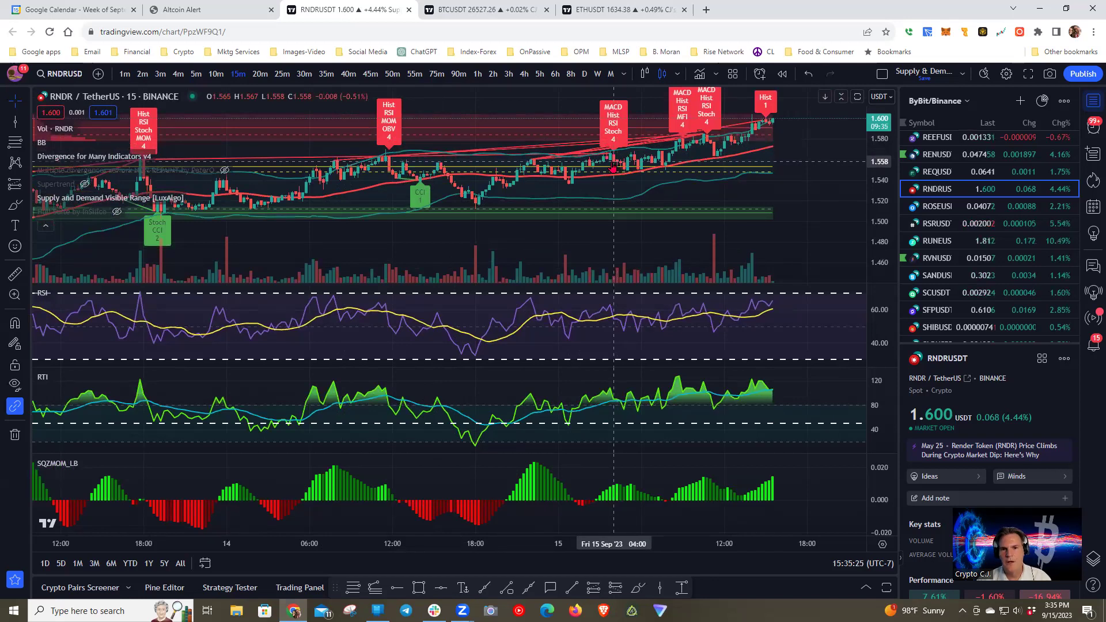
Measure another price range, maximize and restore the price pane, then hide the Divergence v4 labels
shift+click(613, 161)
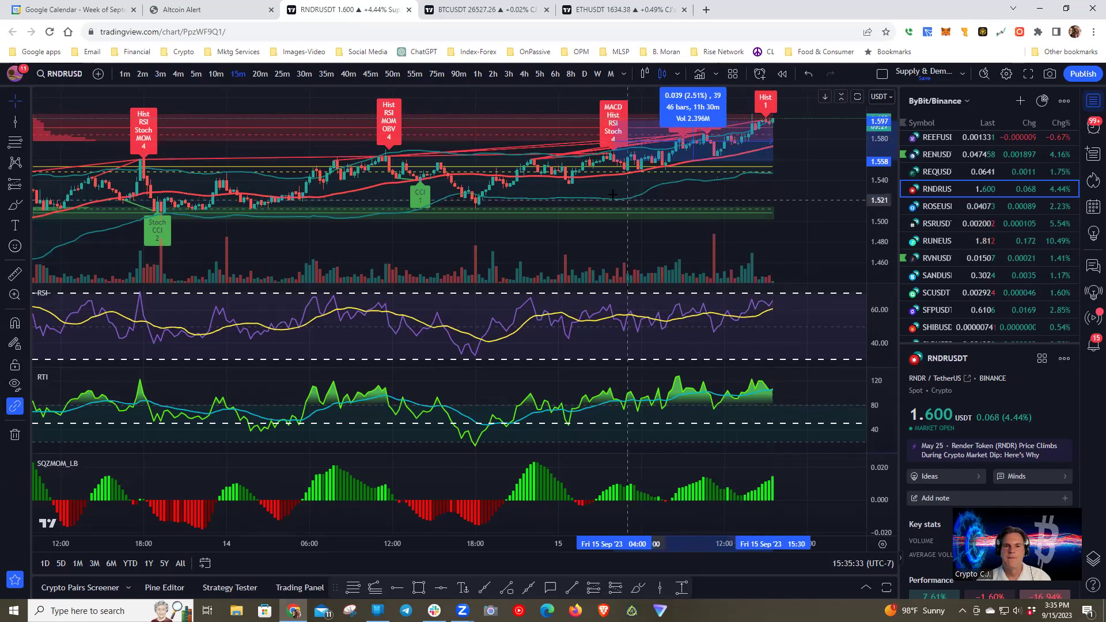
drag(610, 193, 863, 196)
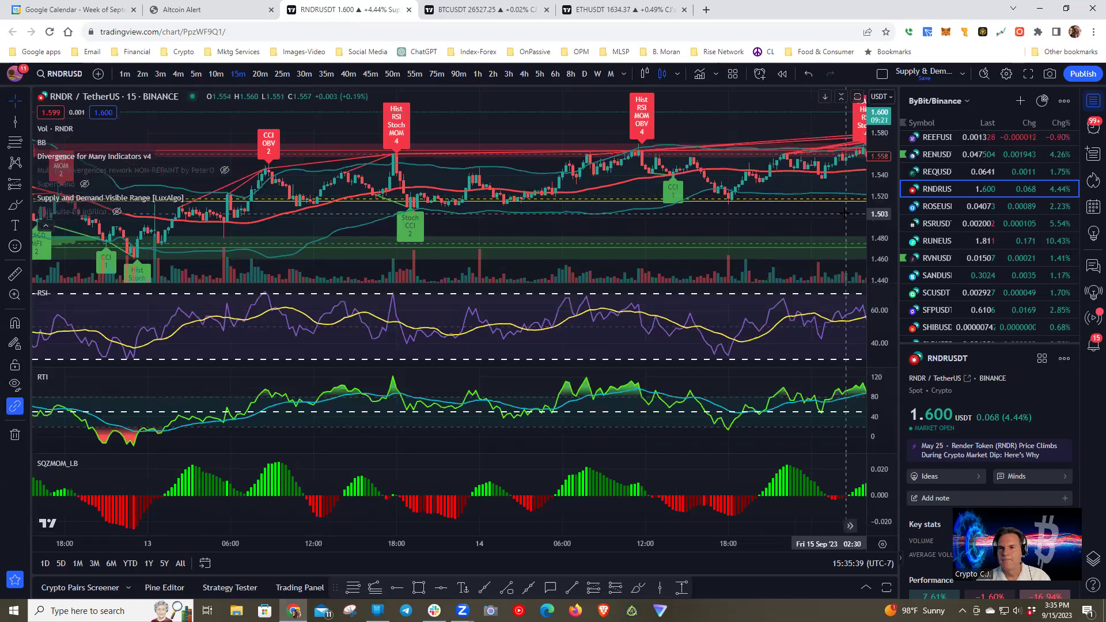
drag(834, 213, 646, 217)
double_click(649, 216)
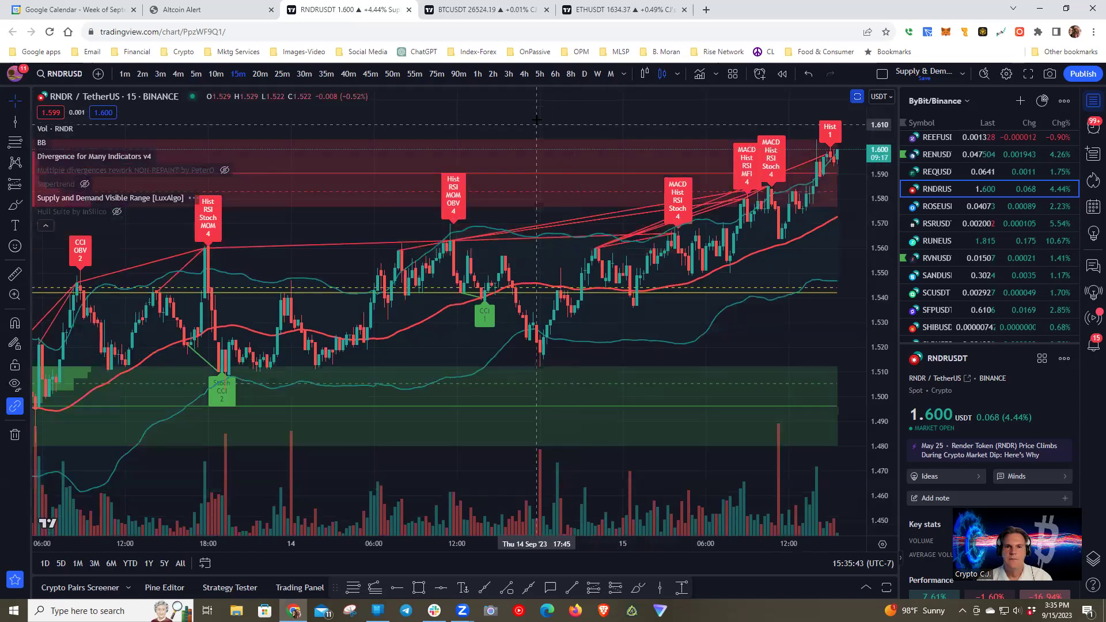
double_click(536, 110)
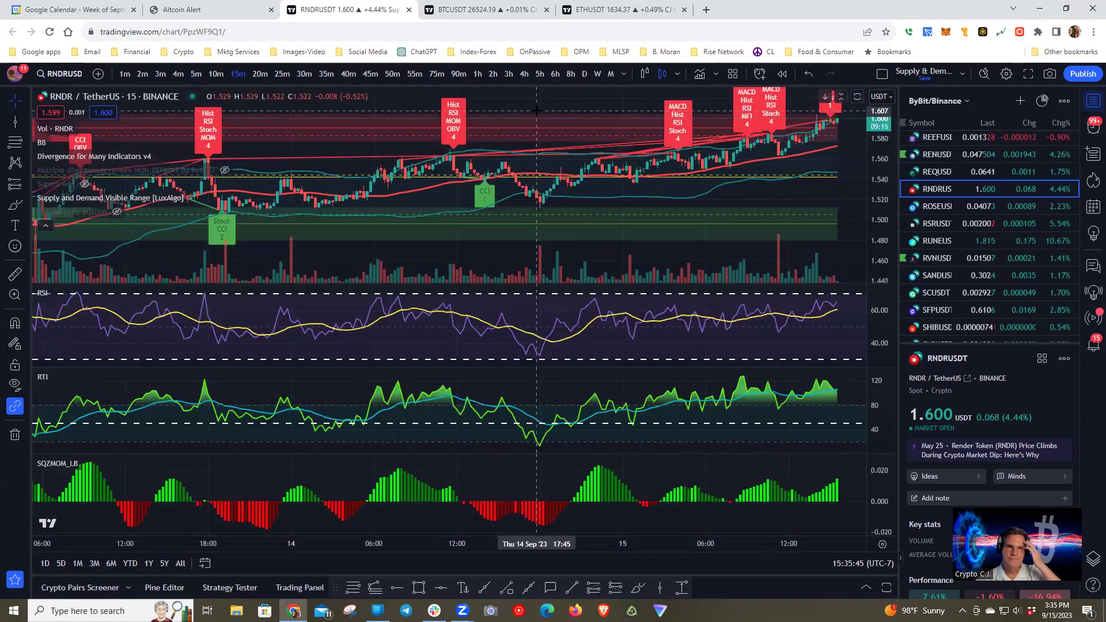
click(162, 156)
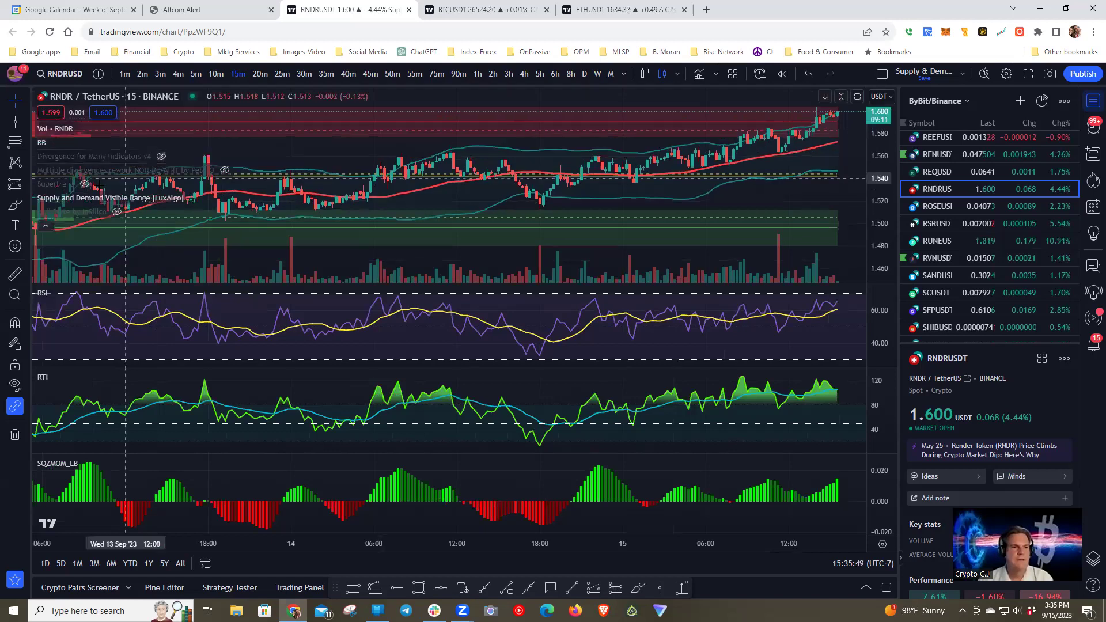
Show the Supertrend Buy/Sell signals and review the Sep 11–13 candles with an auto-fitted price scale
click(86, 184)
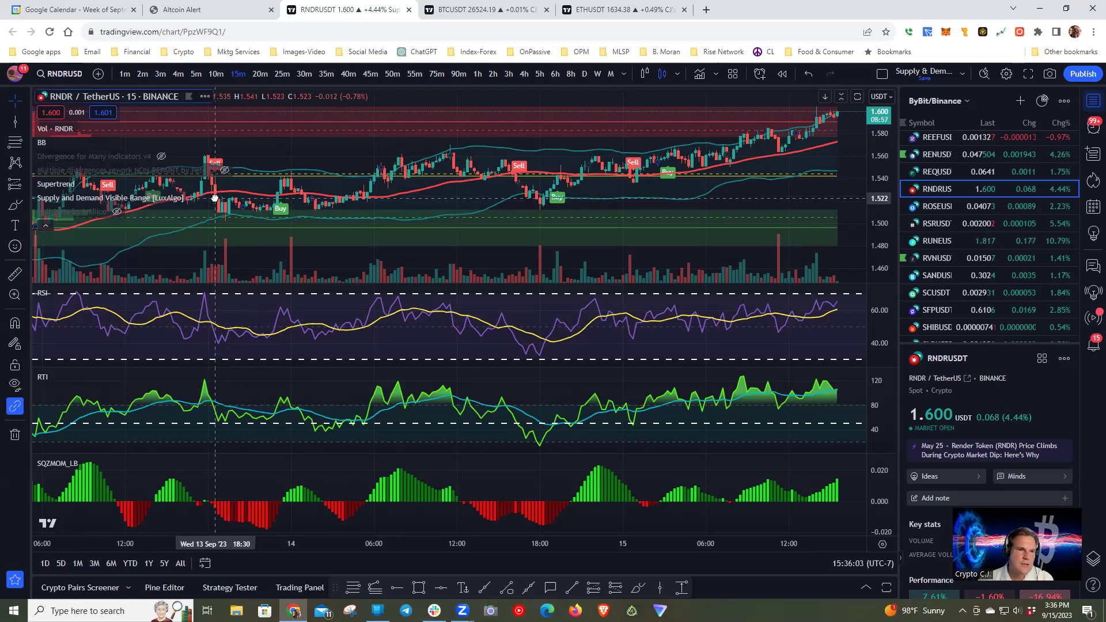
drag(219, 204, 850, 195)
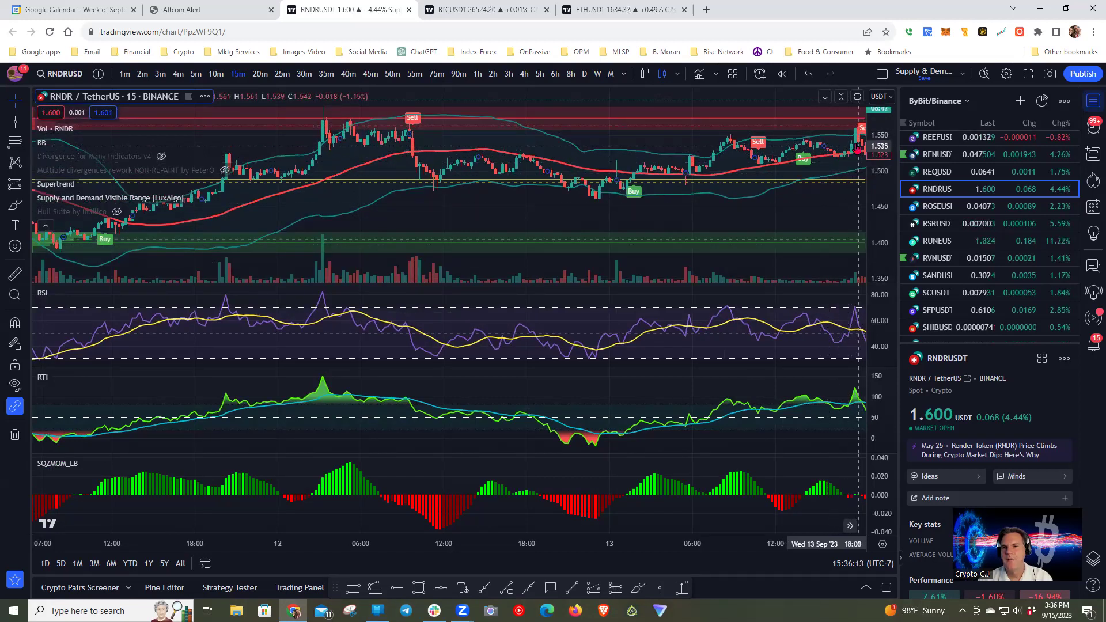
drag(822, 205, 355, 194)
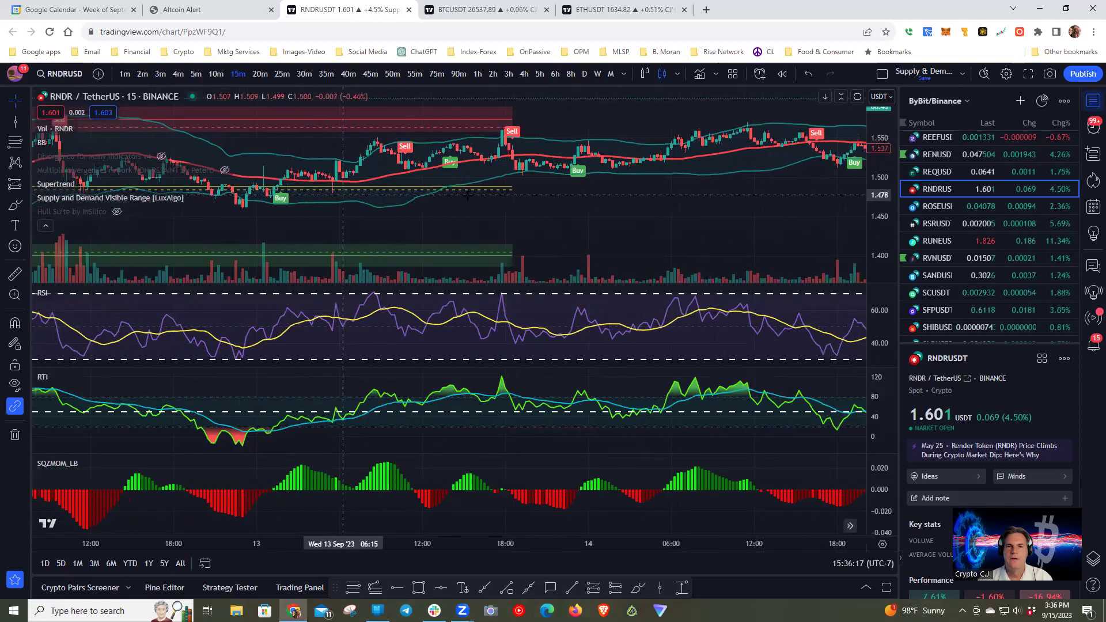
key(alt+r)
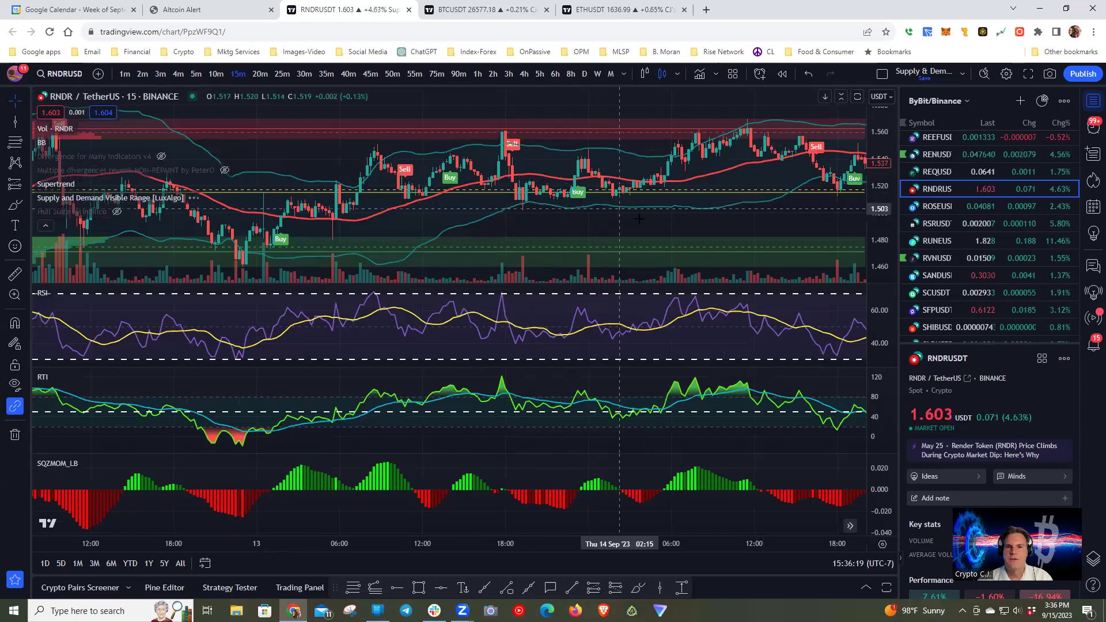
drag(628, 226, 363, 221)
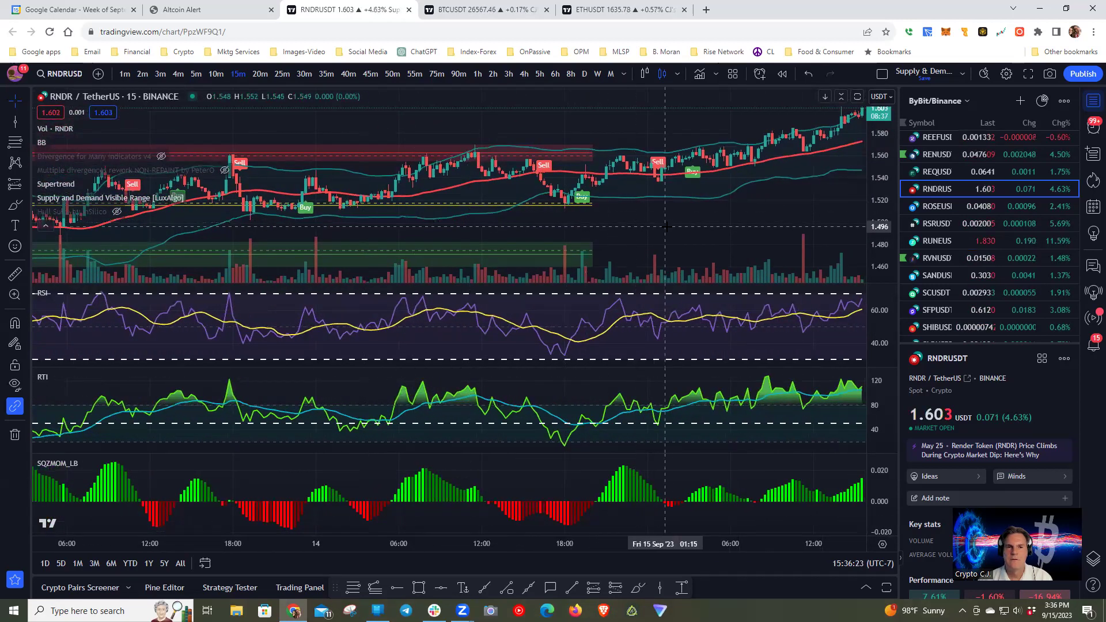
Measure the drop following a Sell signal, then pan back to the 12–13 Sep candles
click(15, 274)
click(237, 196)
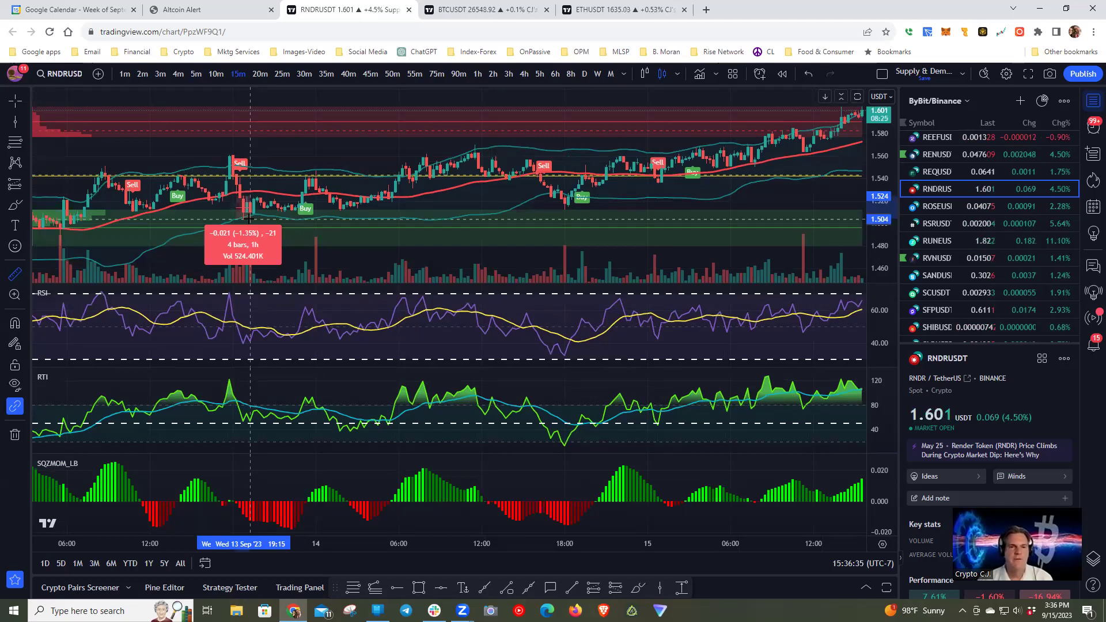
click(327, 156)
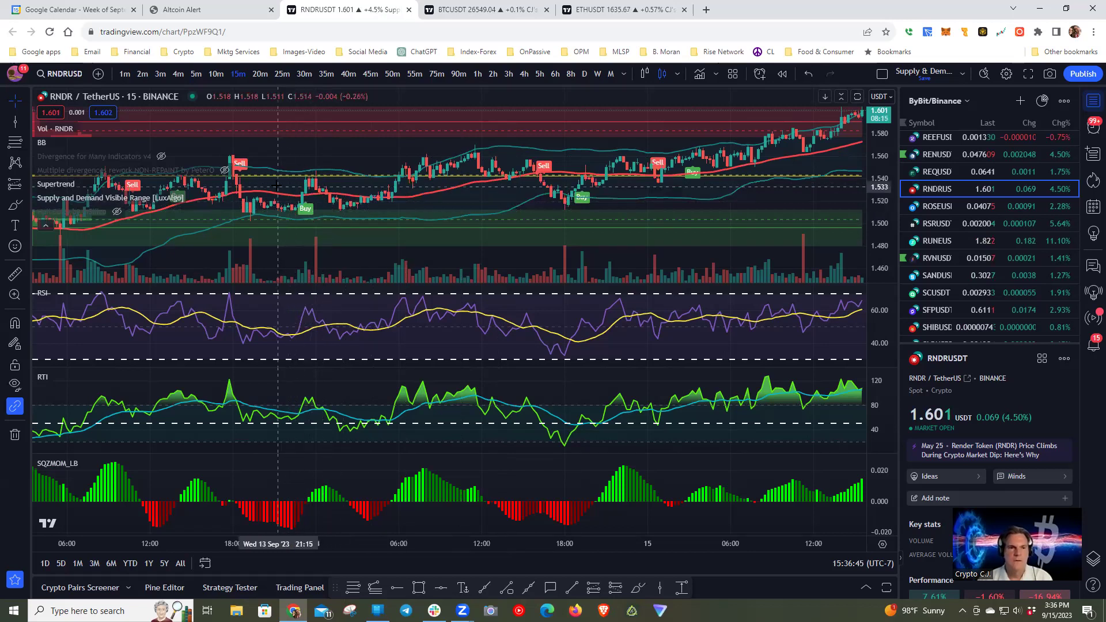
drag(278, 186, 842, 177)
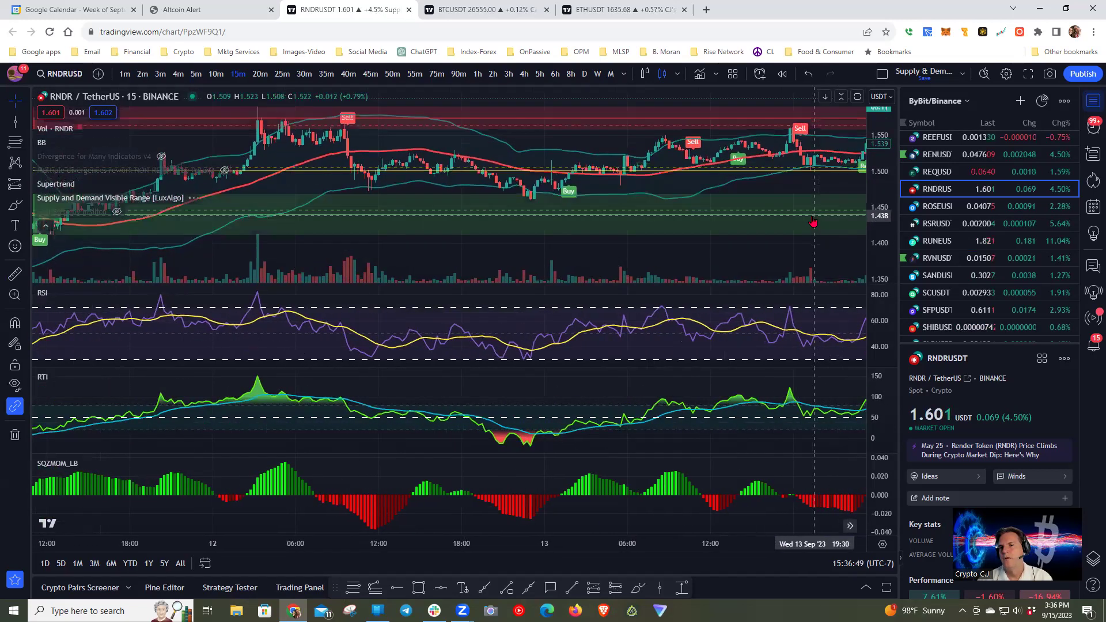
Pan through the 12–15 September candles to the latest bars
drag(823, 235, 550, 246)
mouse_move(680, 207)
mouse_down()
mouse_move(689, 207)
mouse_move(582, 205)
mouse_move(669, 201)
mouse_up()
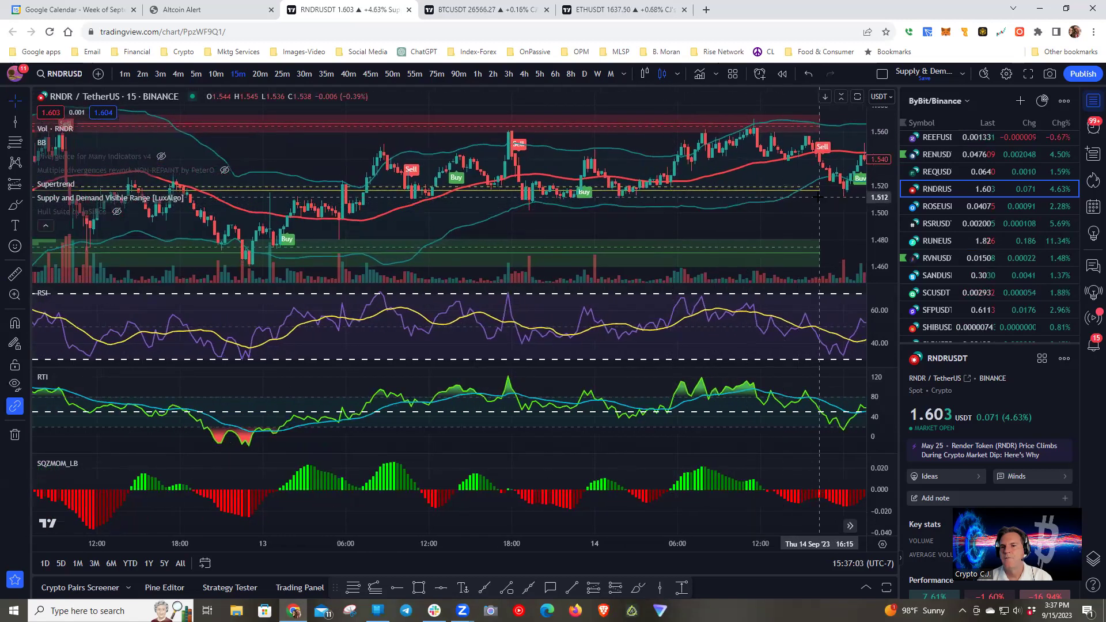
drag(819, 197, 706, 216)
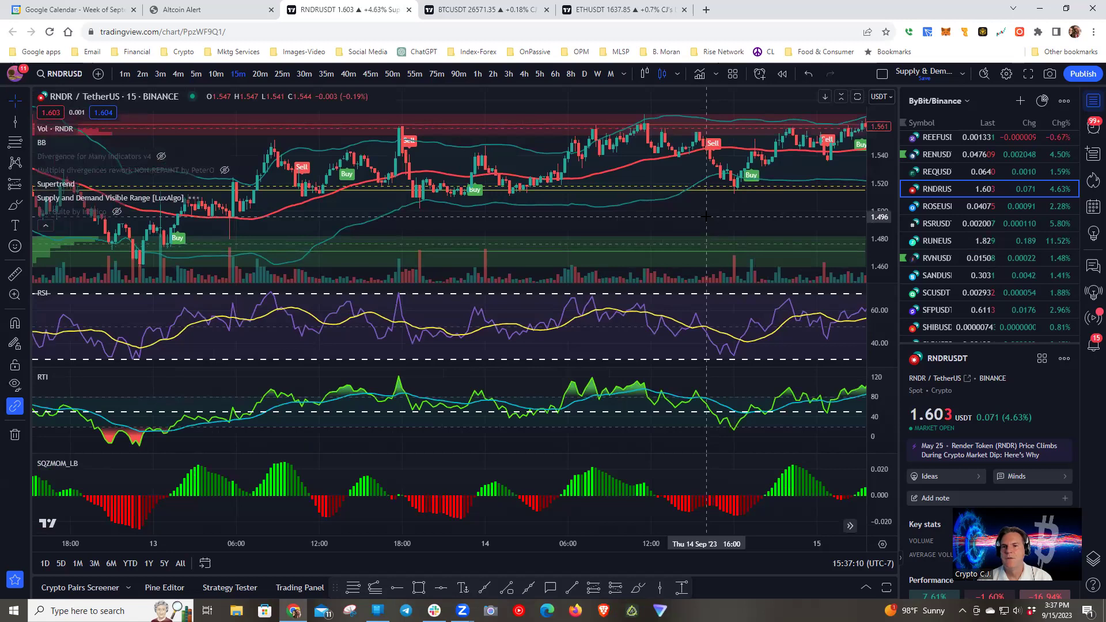
drag(763, 225, 628, 228)
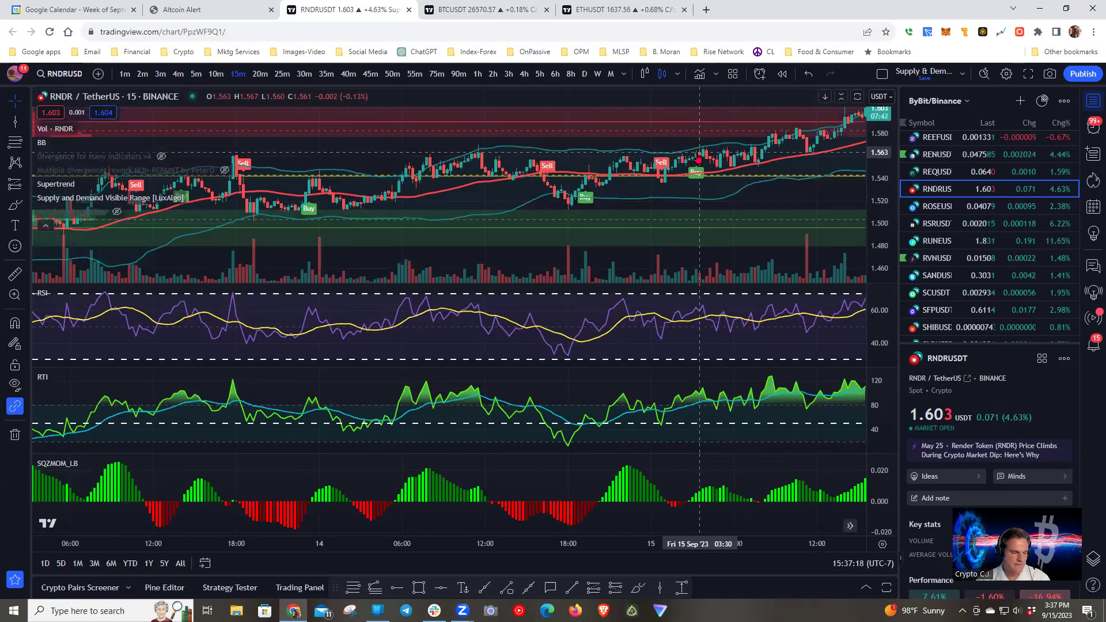
Measure the recent RNDR rise, clear it, and hide the Supertrend indicator
shift+click(699, 159)
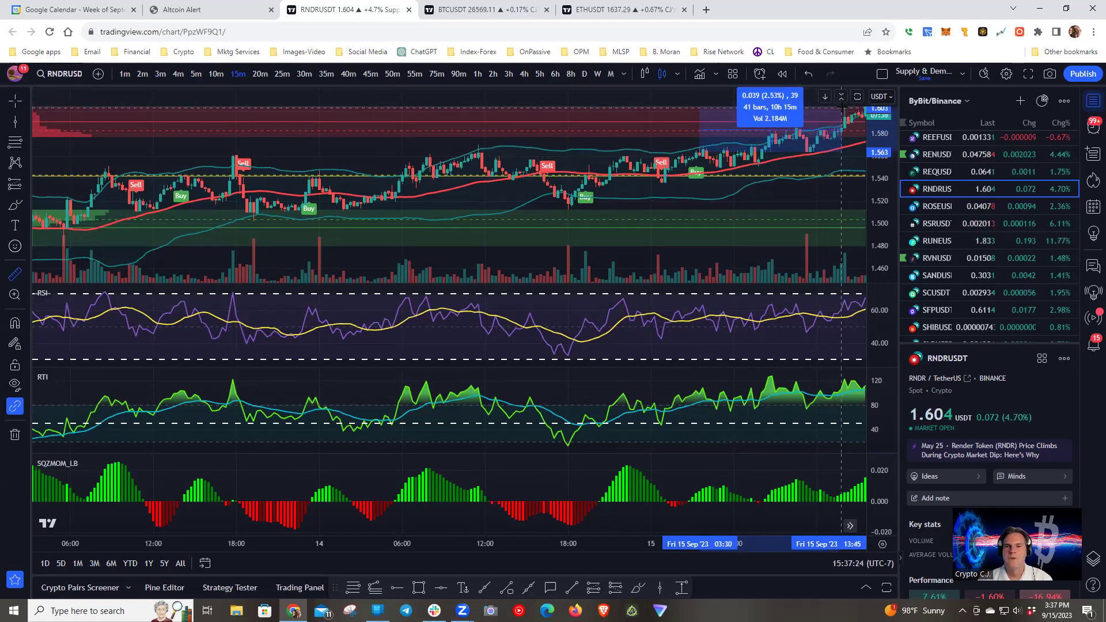
click(528, 97)
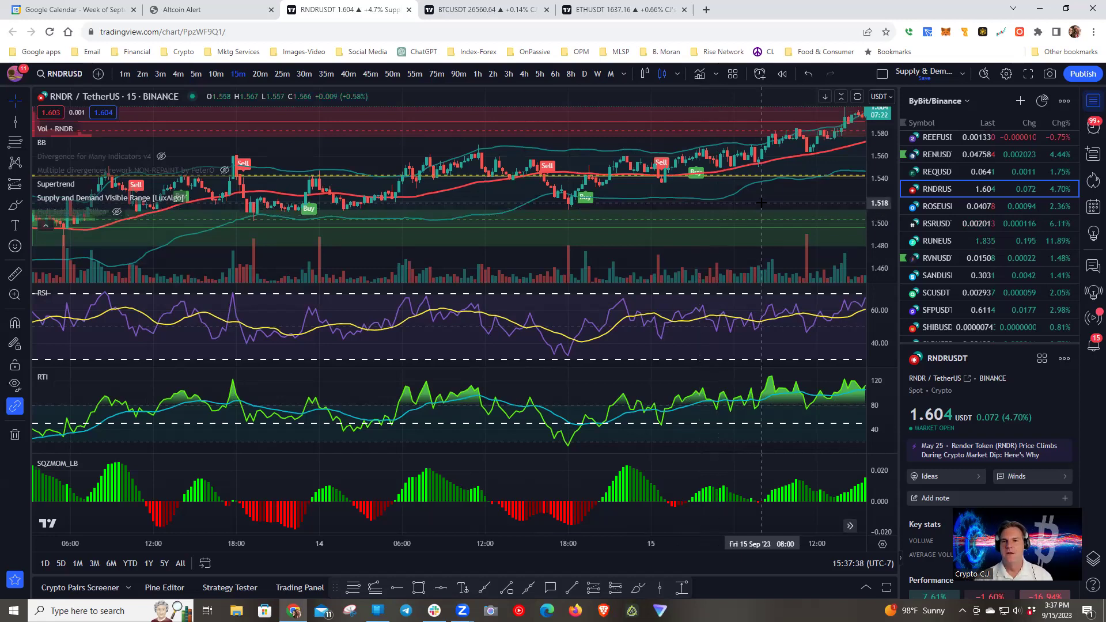
mouse_move(737, 205)
mouse_down()
mouse_move(721, 208)
mouse_move(739, 209)
mouse_up()
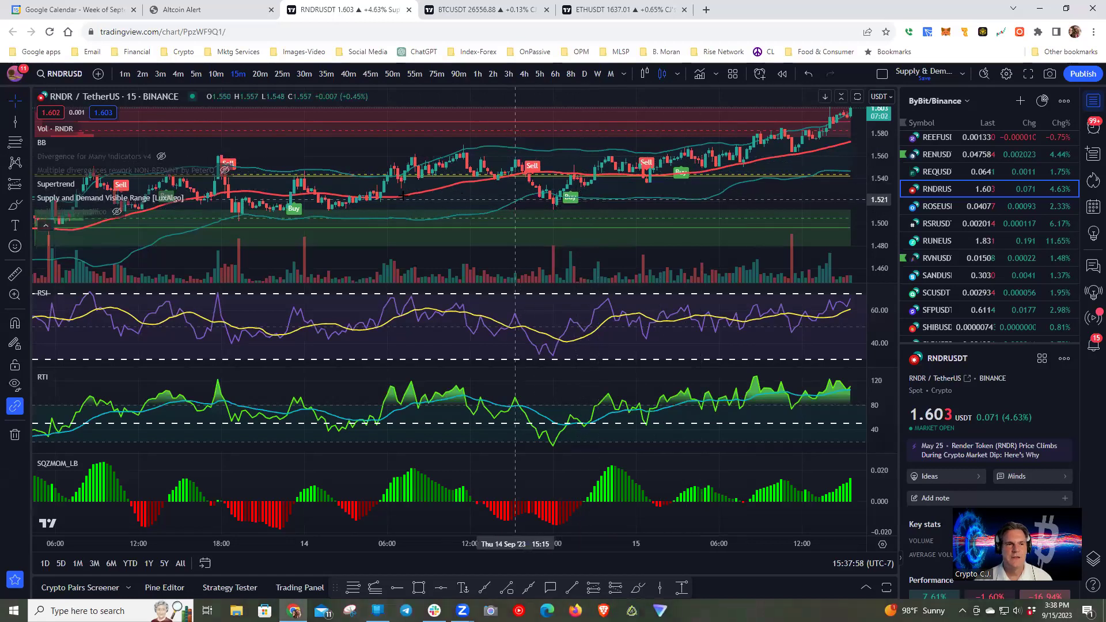
click(85, 184)
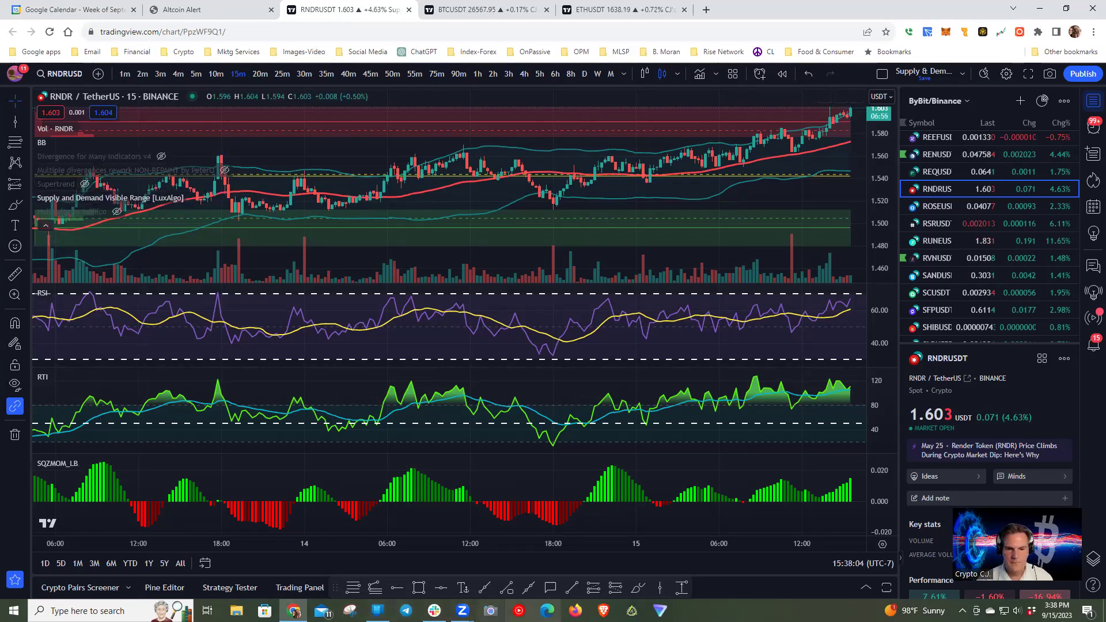
click(659, 588)
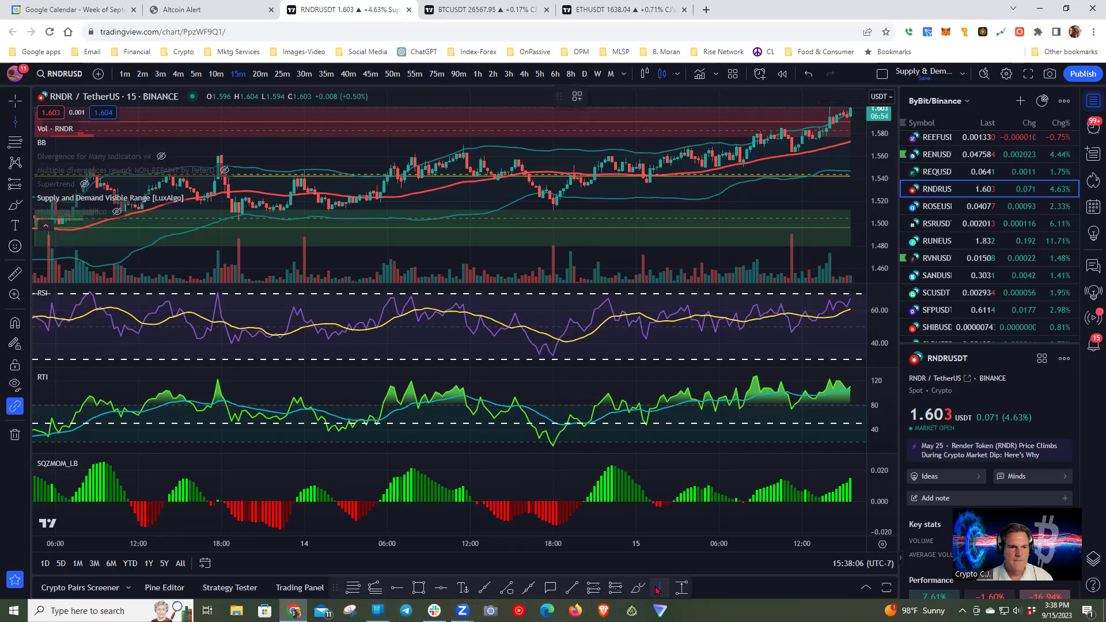
click(89, 293)
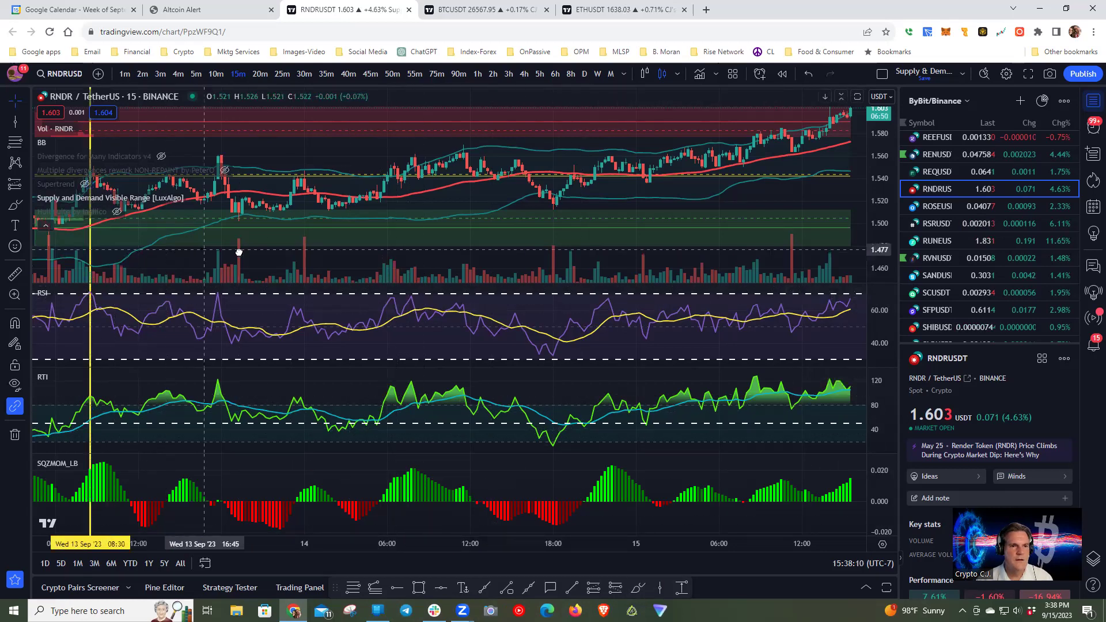
drag(211, 259, 437, 259)
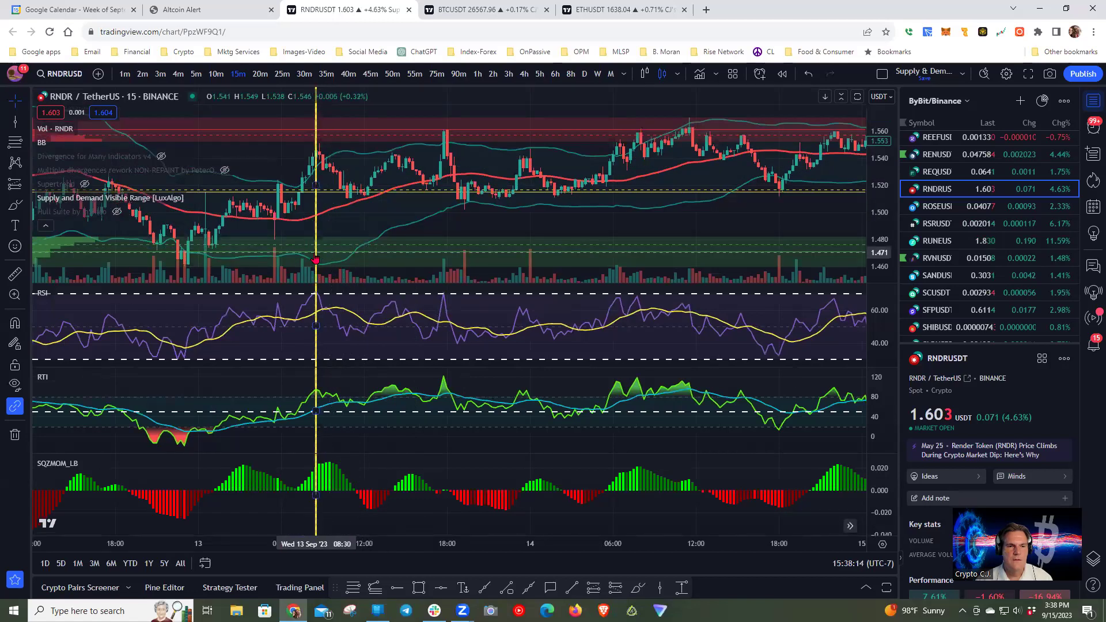
drag(315, 259, 443, 255)
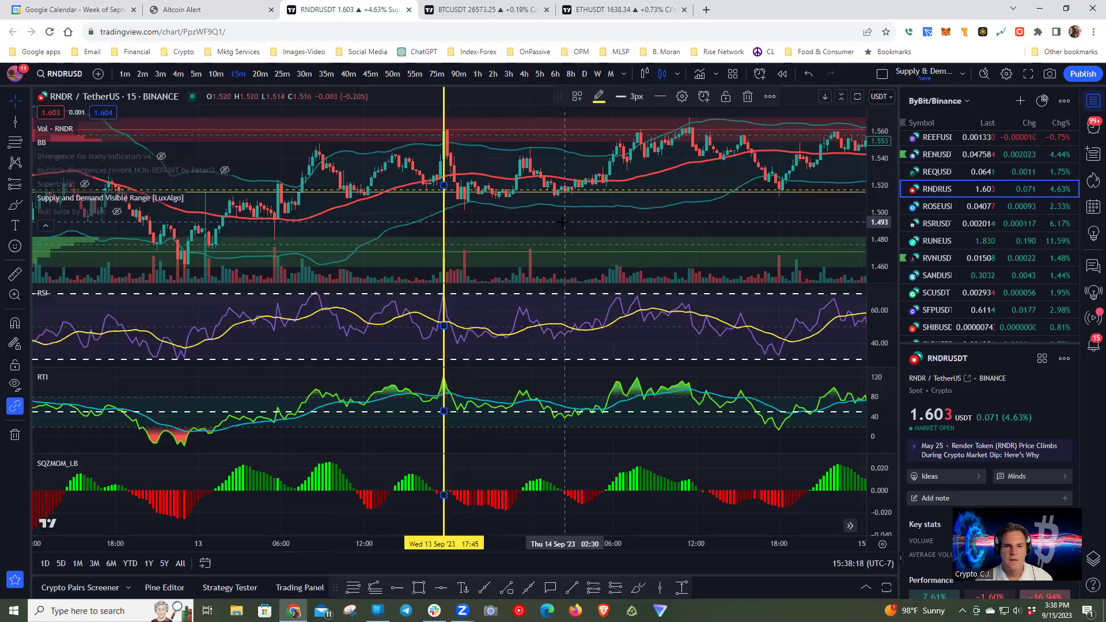
drag(558, 223, 296, 217)
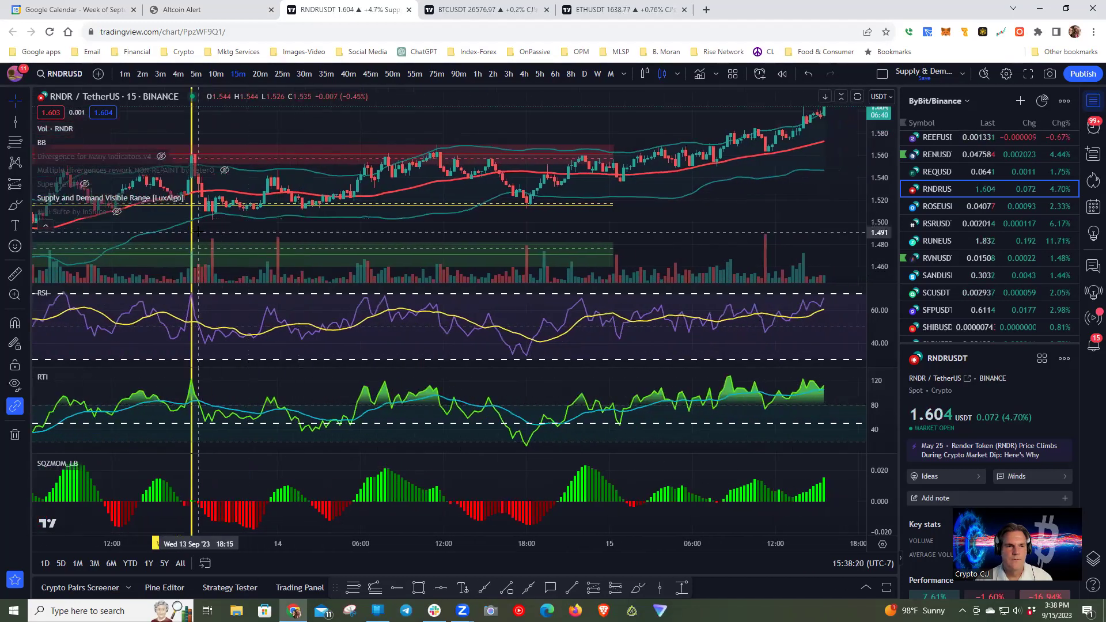
drag(196, 231, 503, 241)
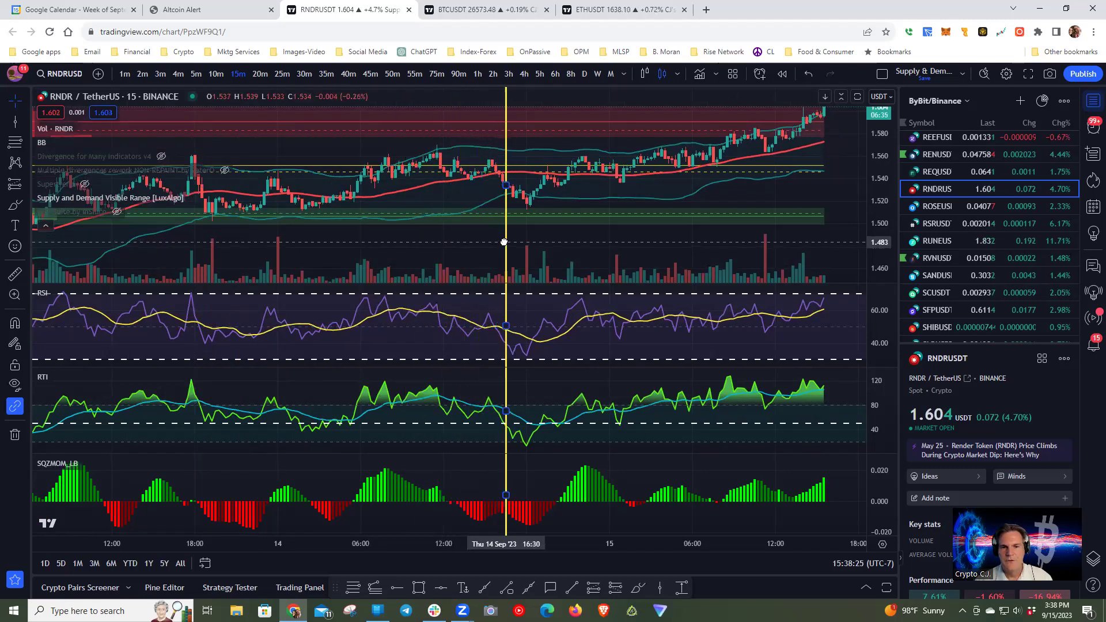
double_click(544, 348)
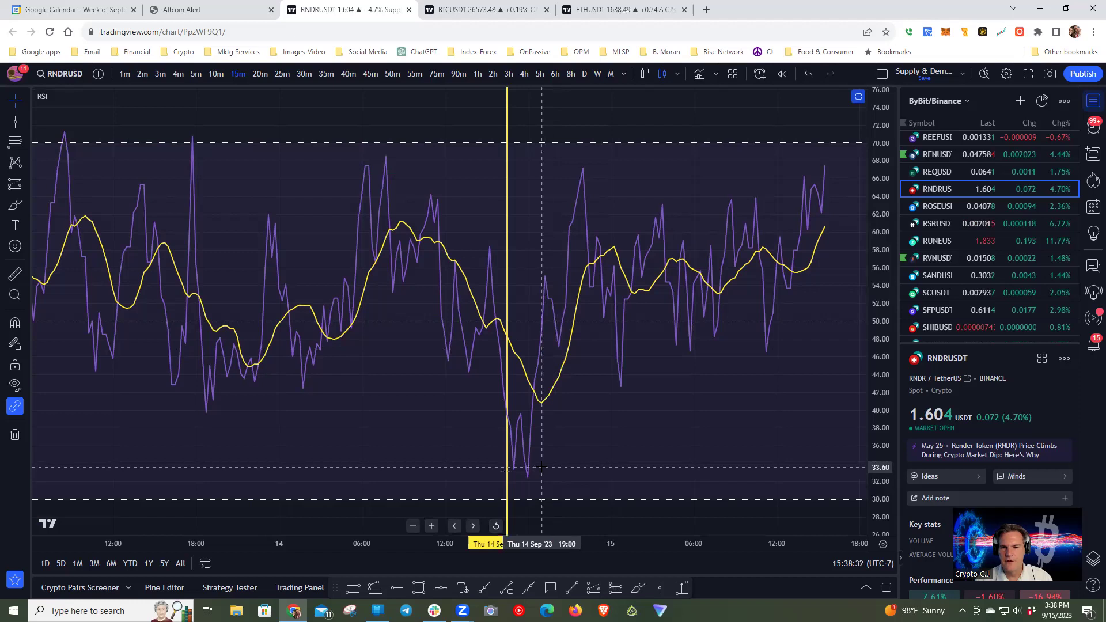
double_click(407, 141)
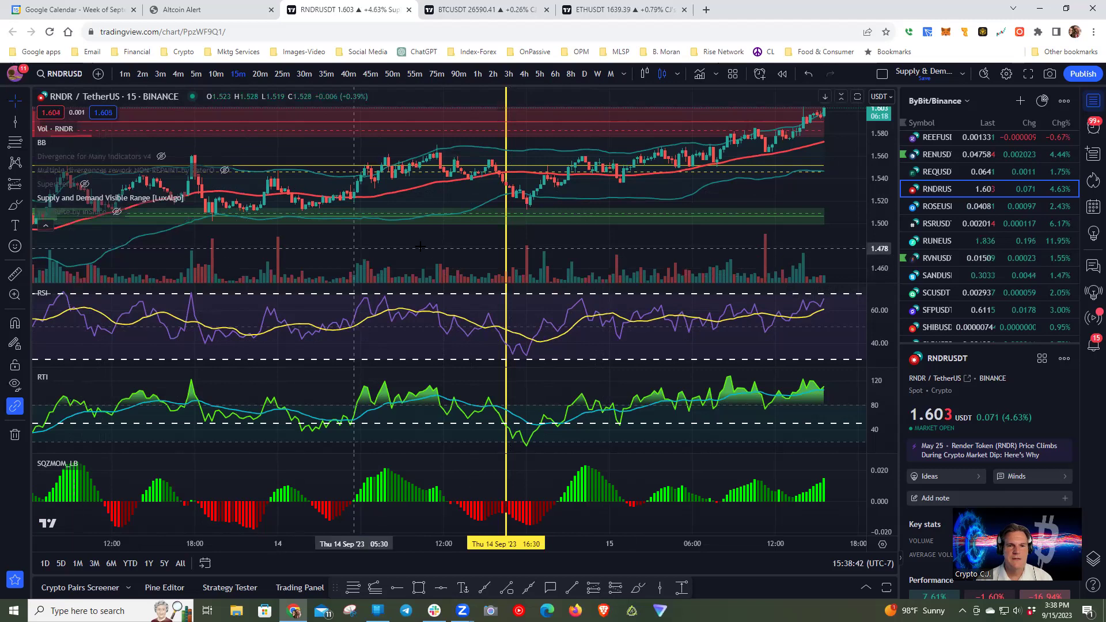
click(506, 238)
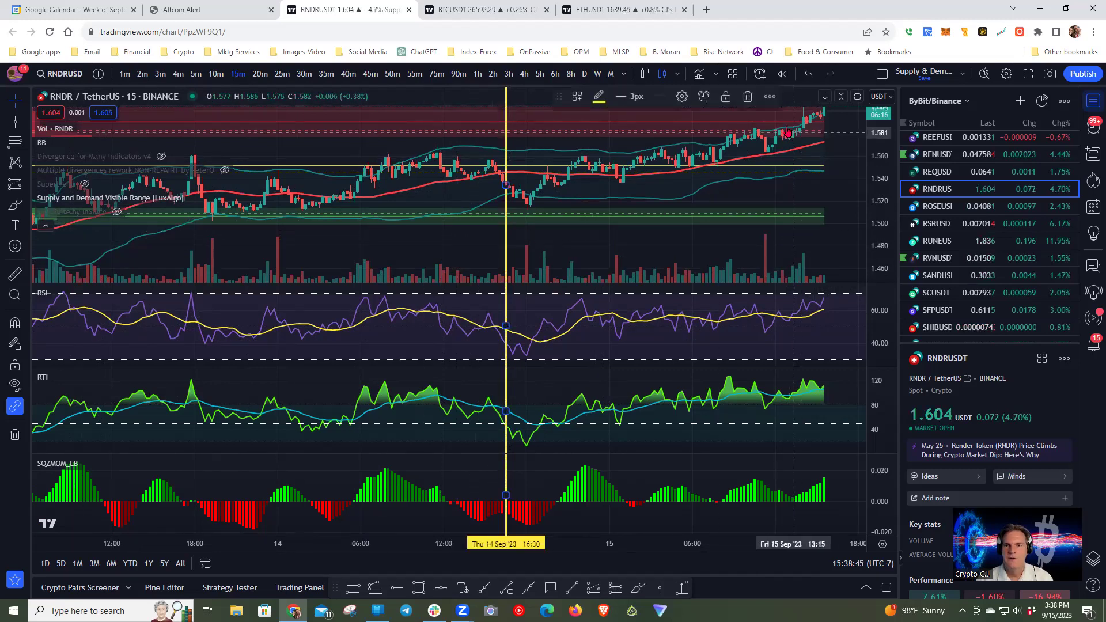
click(748, 96)
drag(439, 237, 460, 238)
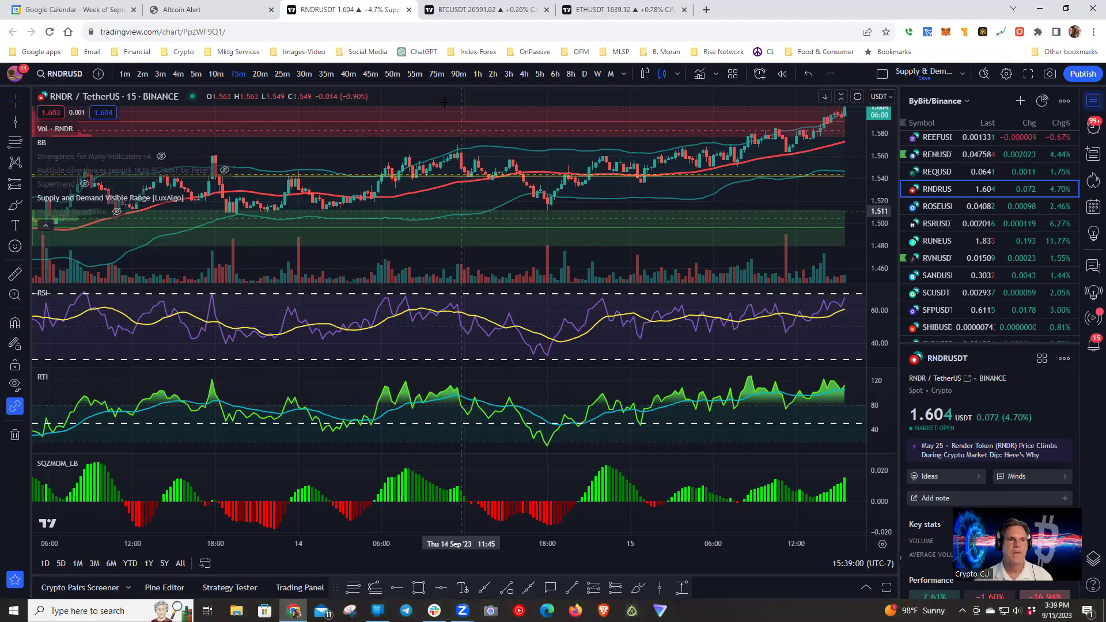
On the Altcoin Alert radar, sort Long Term Sentiment ascending so Orchid (OXT) leads
click(219, 15)
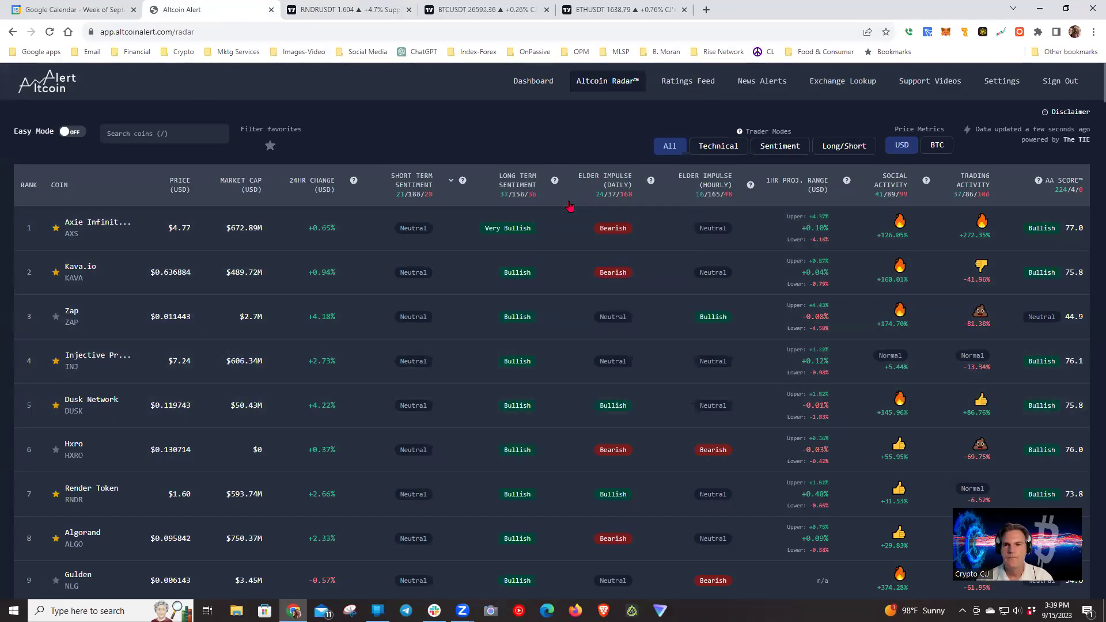
click(1065, 184)
click(1064, 184)
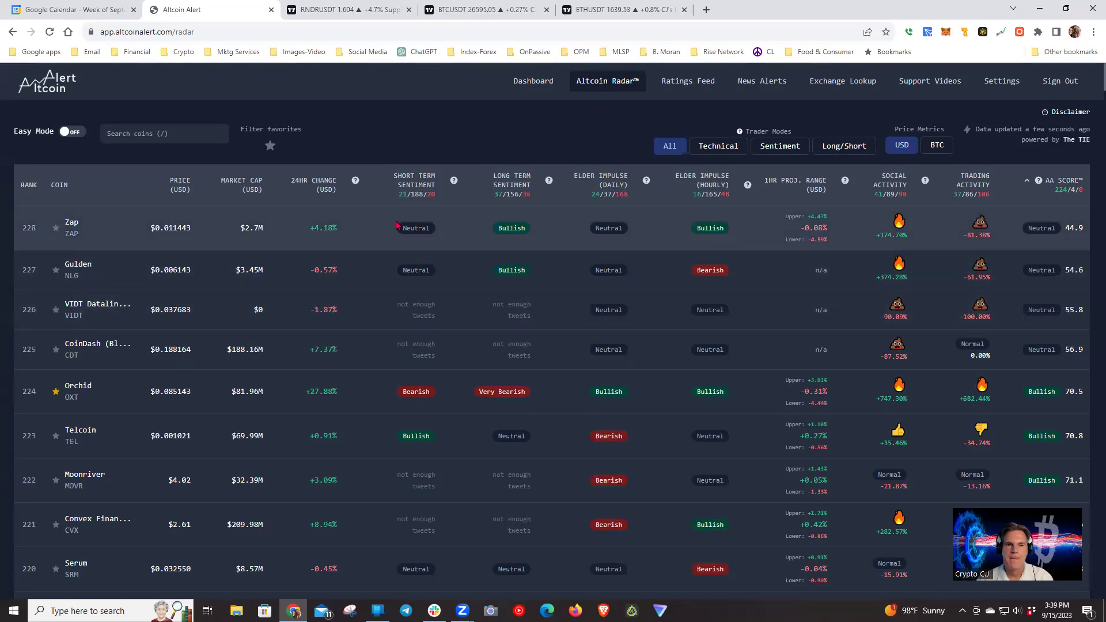
click(515, 180)
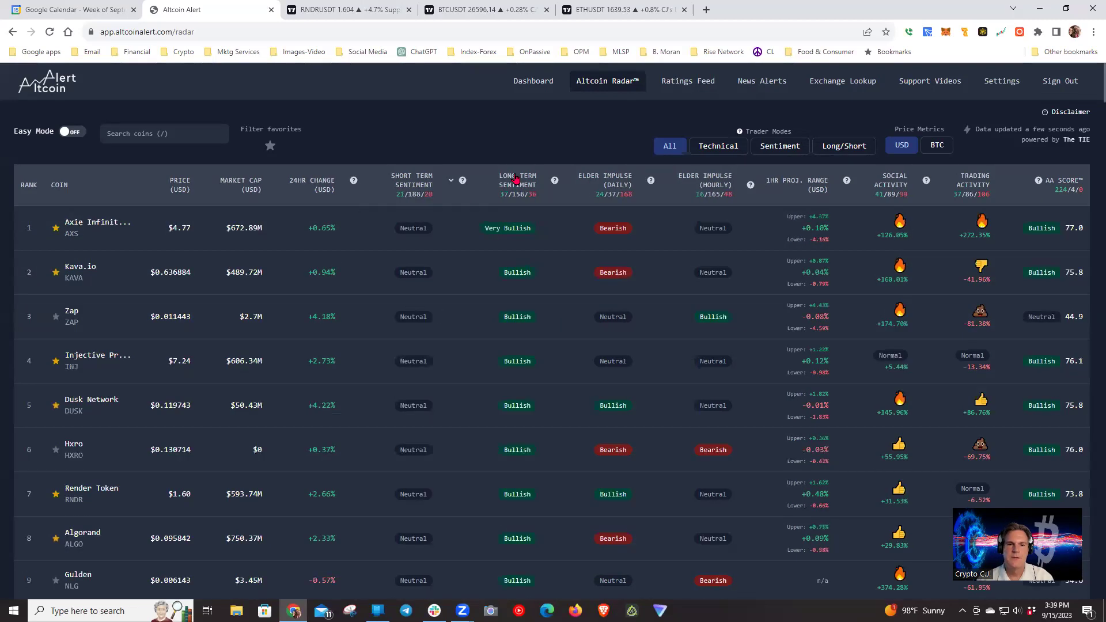
click(515, 180)
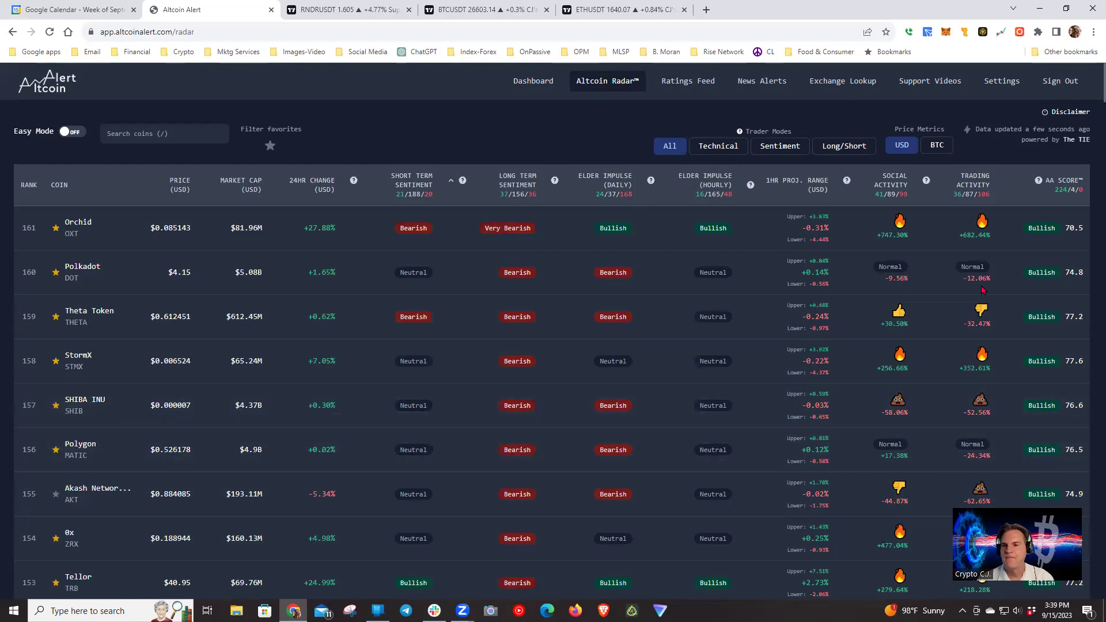
Open SHIBUSDT from the watchlist on 5-minute candles and pan through the recent hours
key(ctrl+Tab)
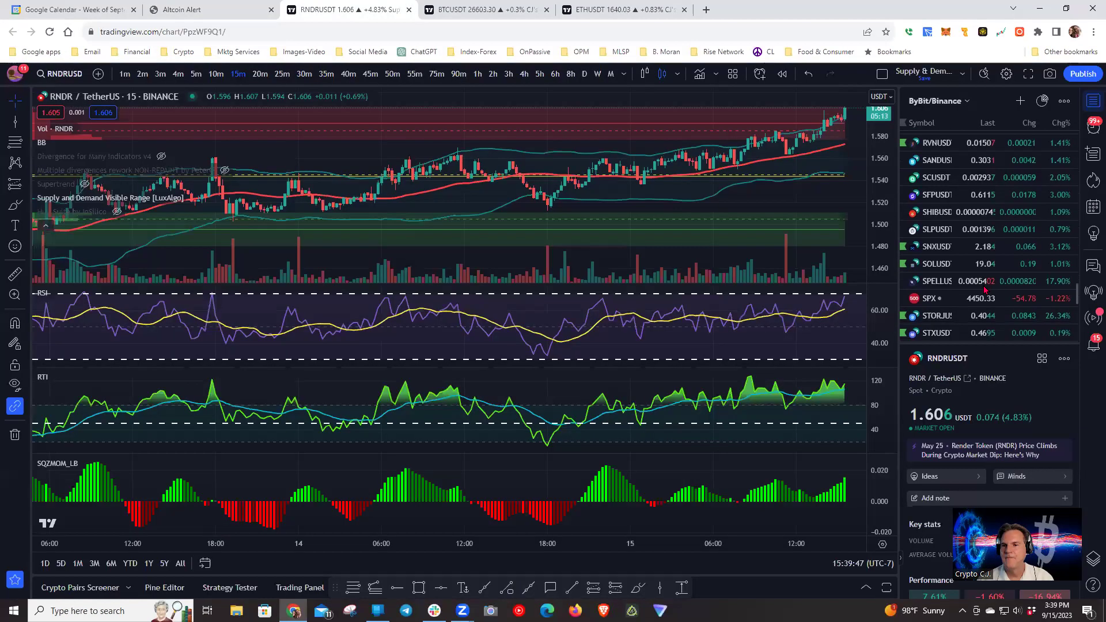
click(936, 213)
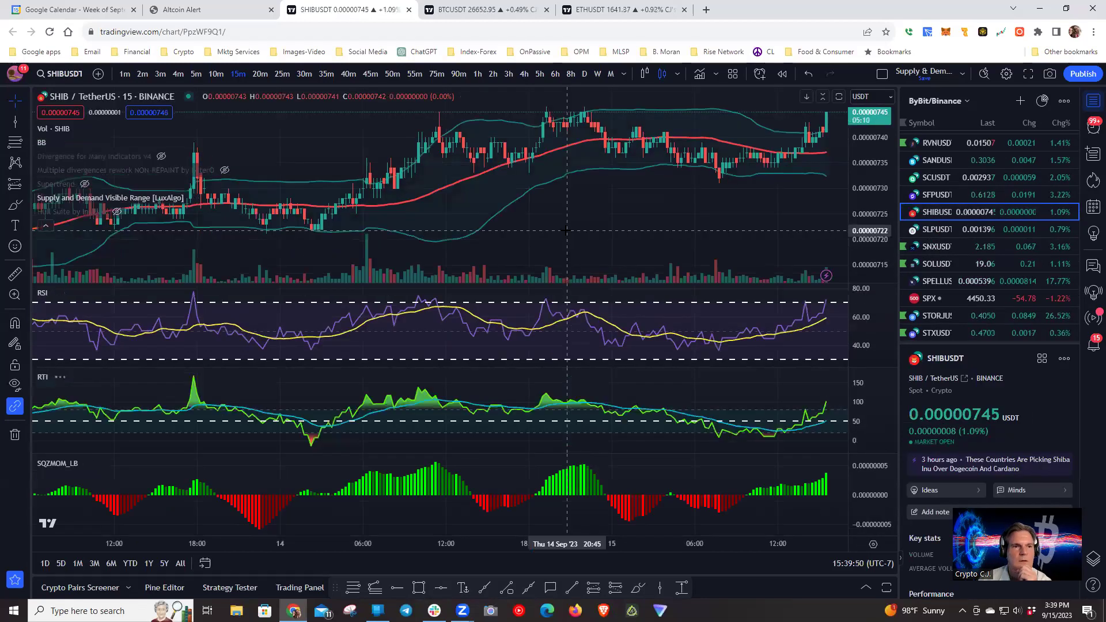
click(191, 75)
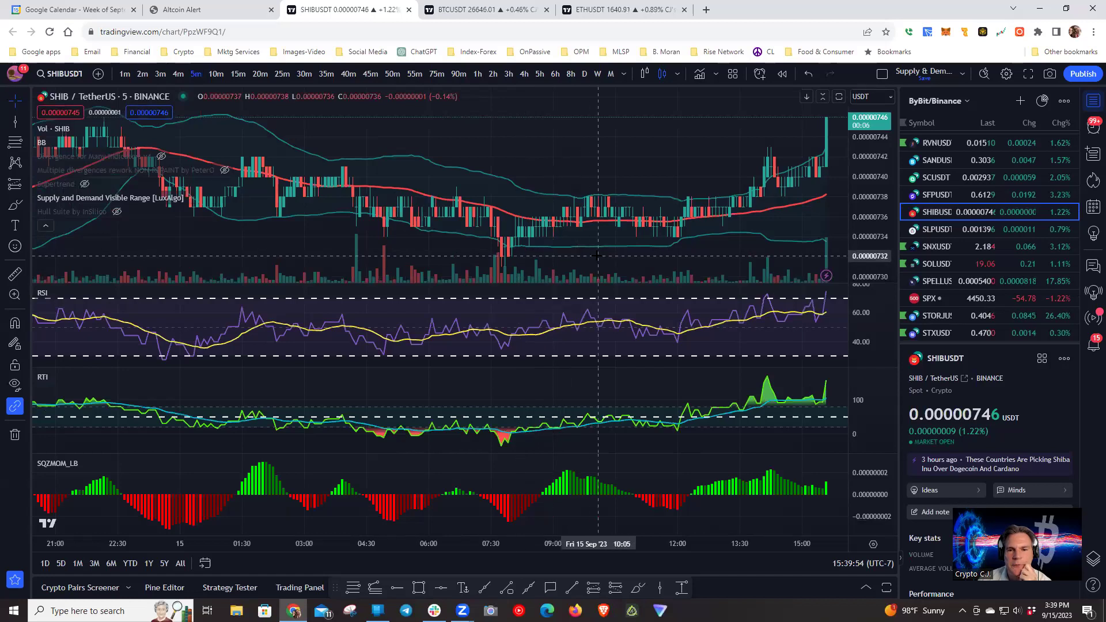
drag(580, 254, 515, 254)
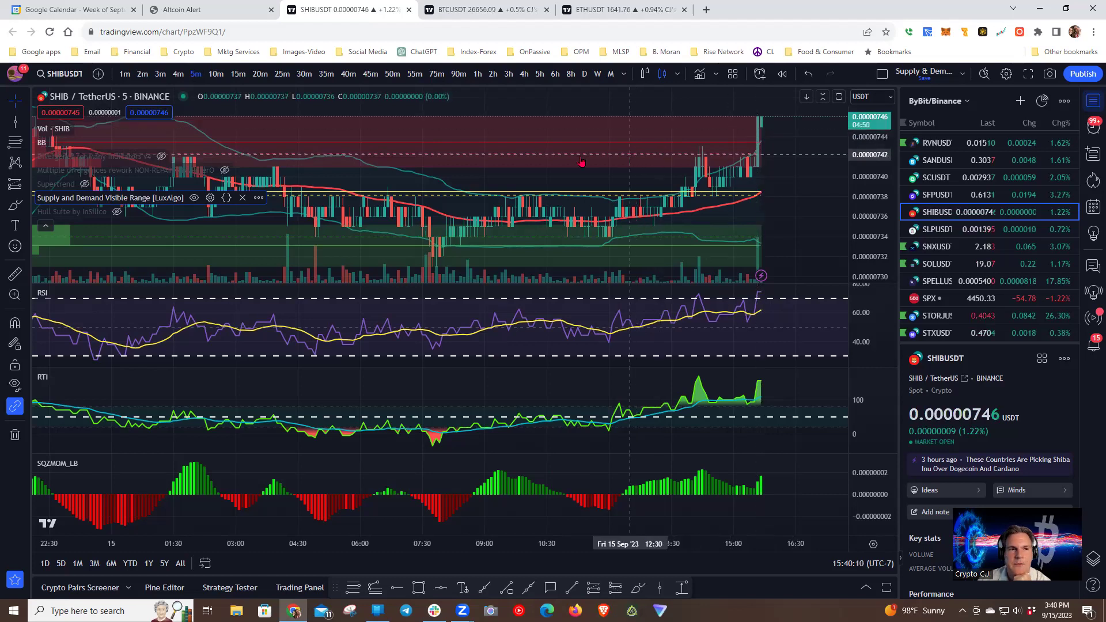
drag(575, 104, 653, 104)
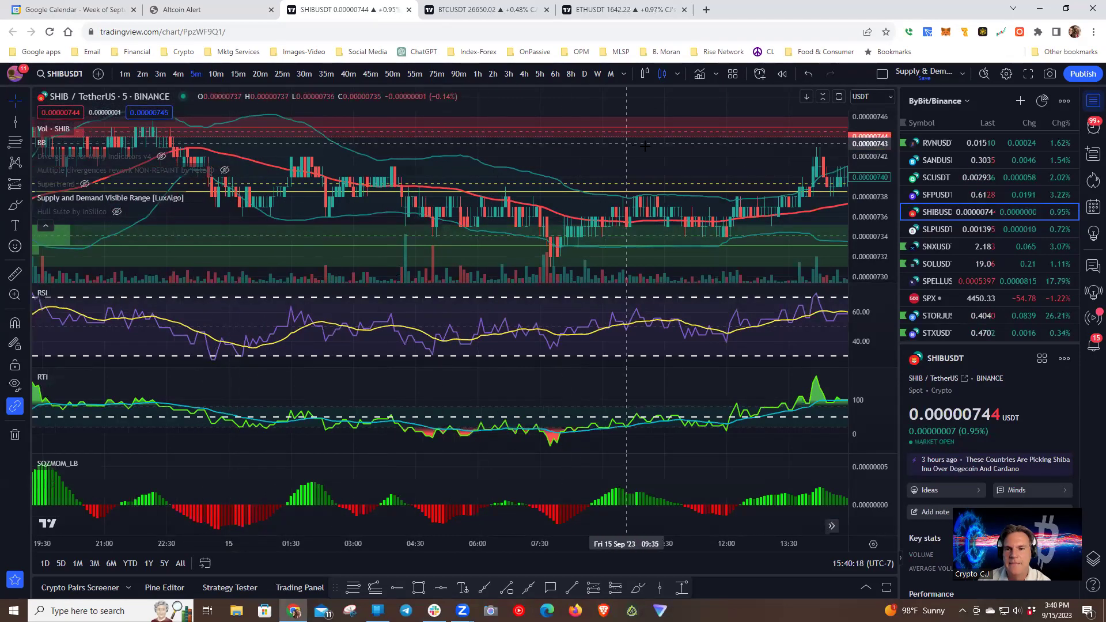
drag(634, 151, 537, 153)
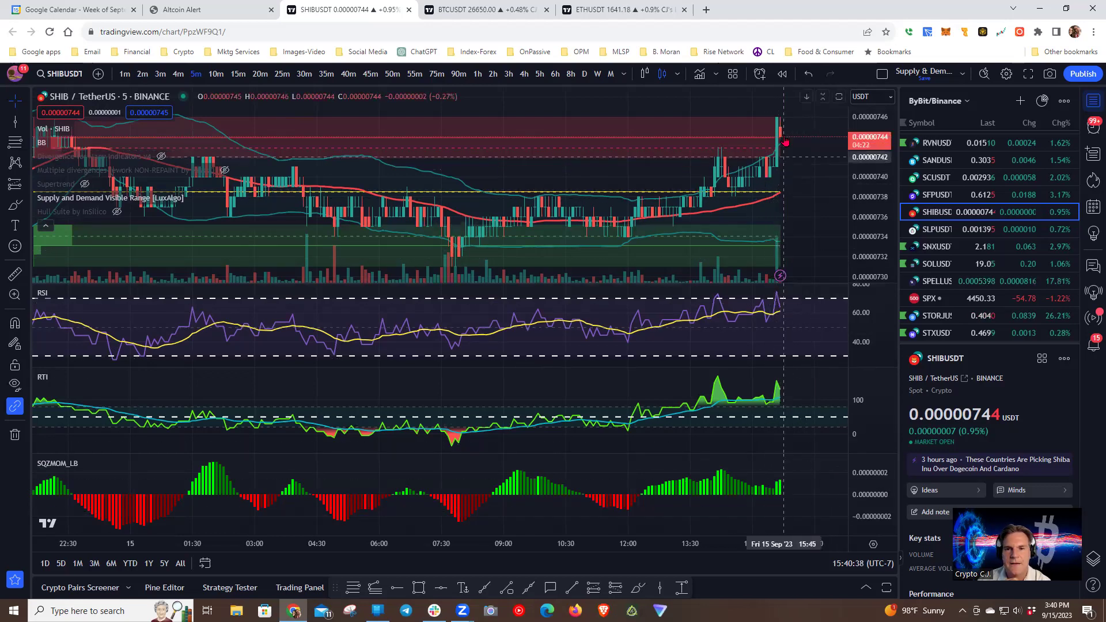
Switch SHIBUSDT to 15-minute candles, toggle the Divergence v4 signals, and frame the recent bars
click(238, 74)
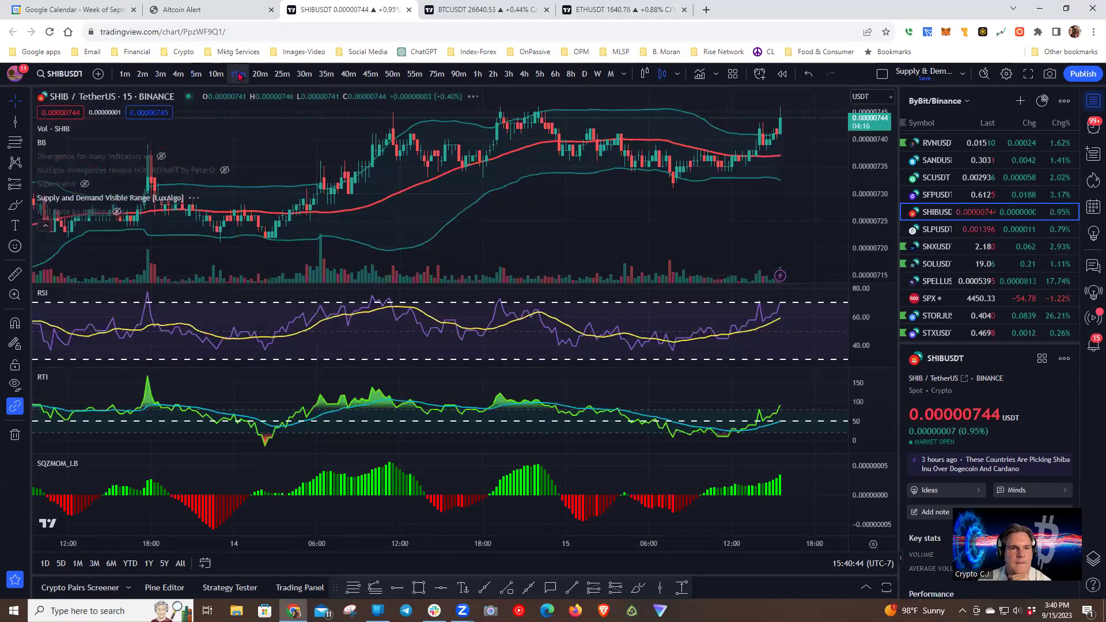
click(161, 156)
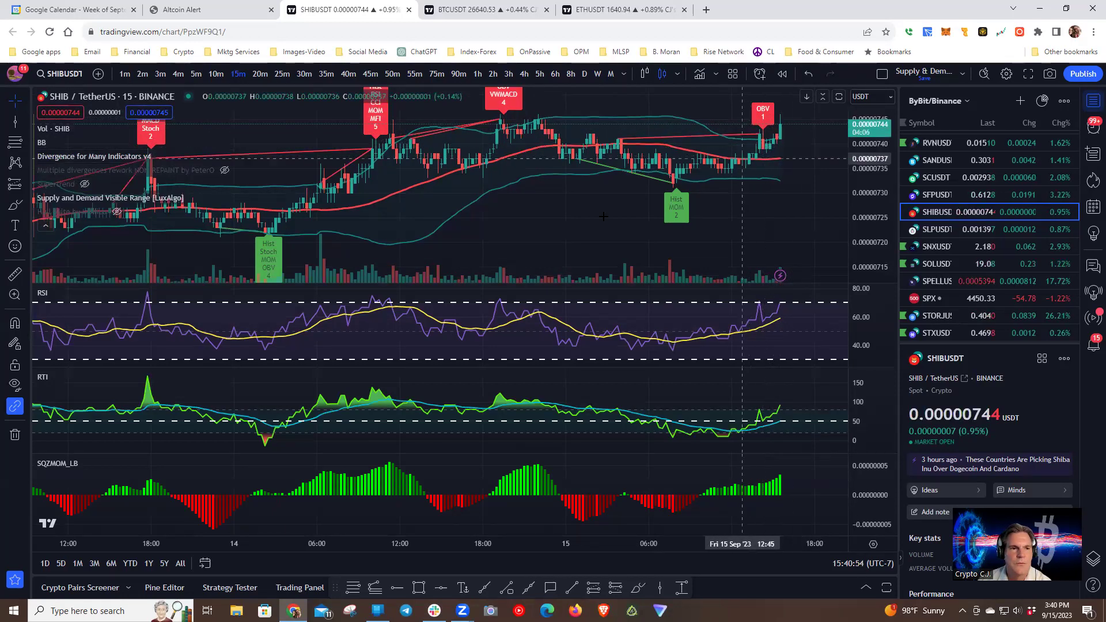
scroll(586, 221, left, 3)
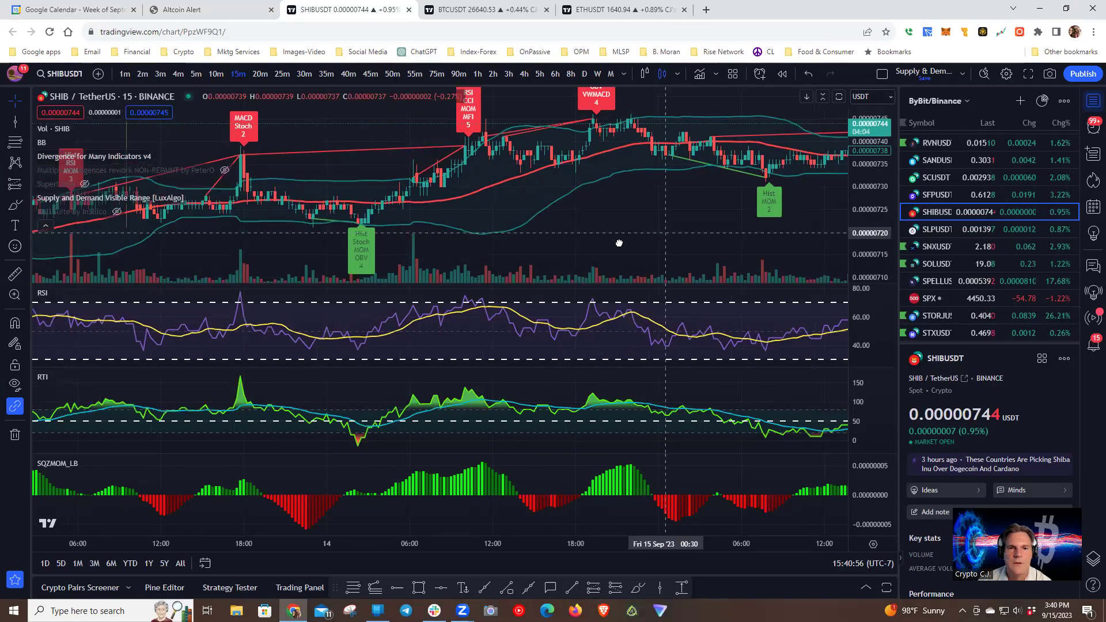
right_click(586, 222)
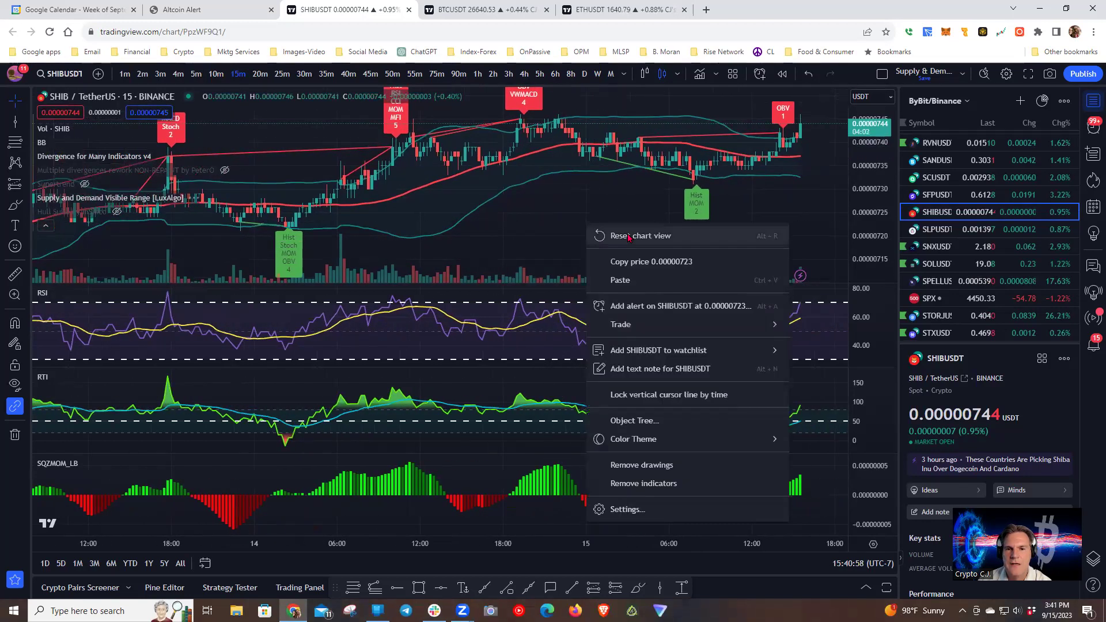
click(629, 236)
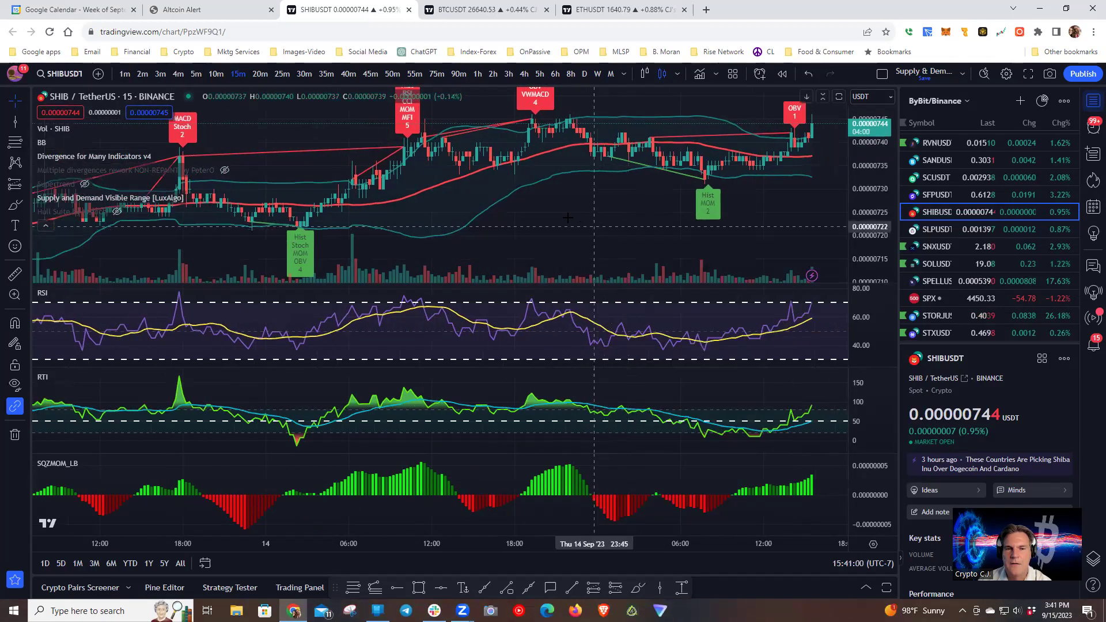
drag(558, 214, 691, 218)
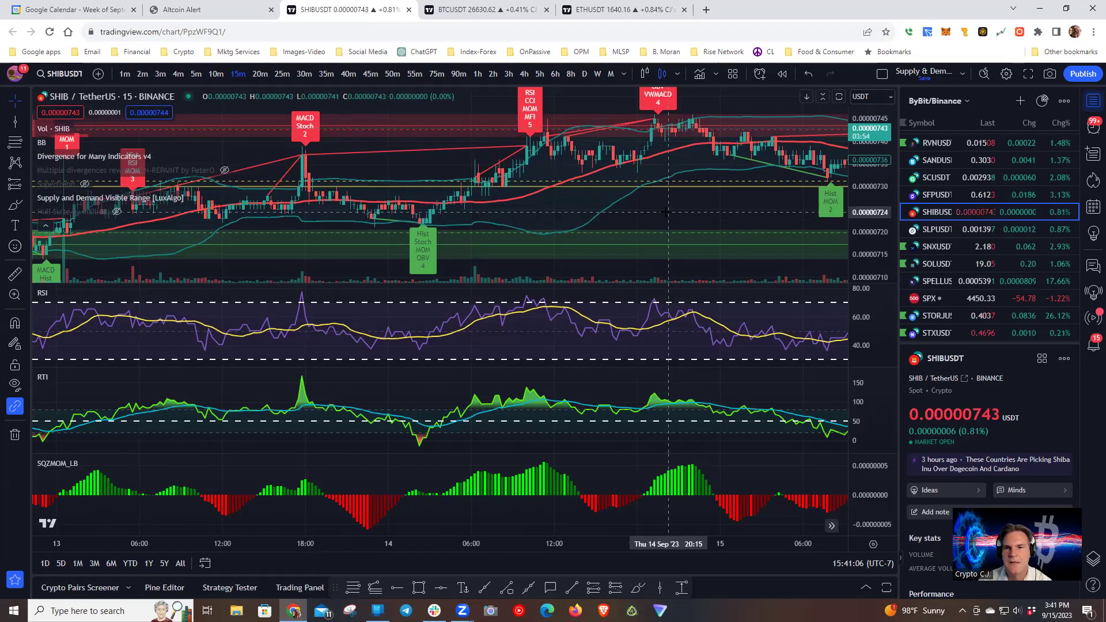
mouse_move(659, 215)
mouse_down()
mouse_move(612, 212)
mouse_move(647, 212)
mouse_up()
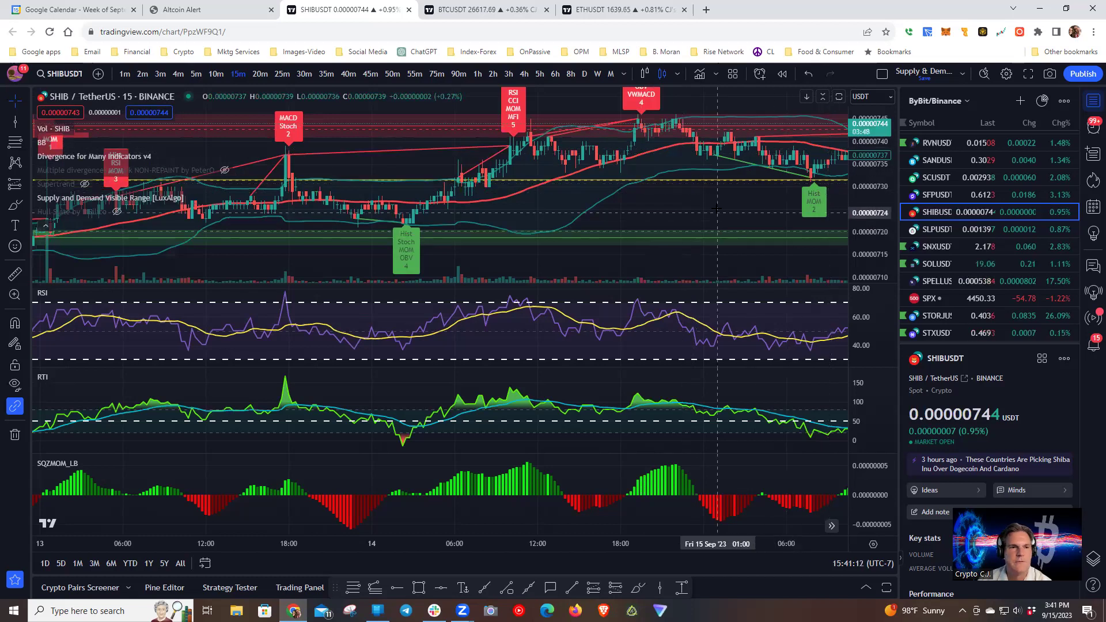
drag(685, 208, 566, 213)
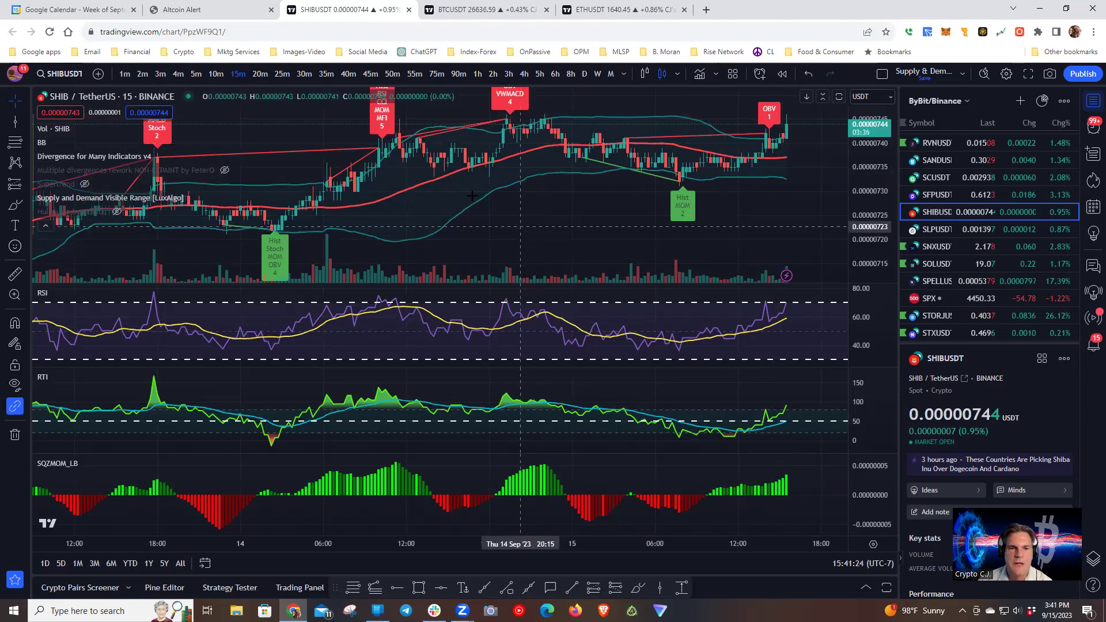
Measure the pullback from the Sep 14 high, then clear the measurement
click(13, 275)
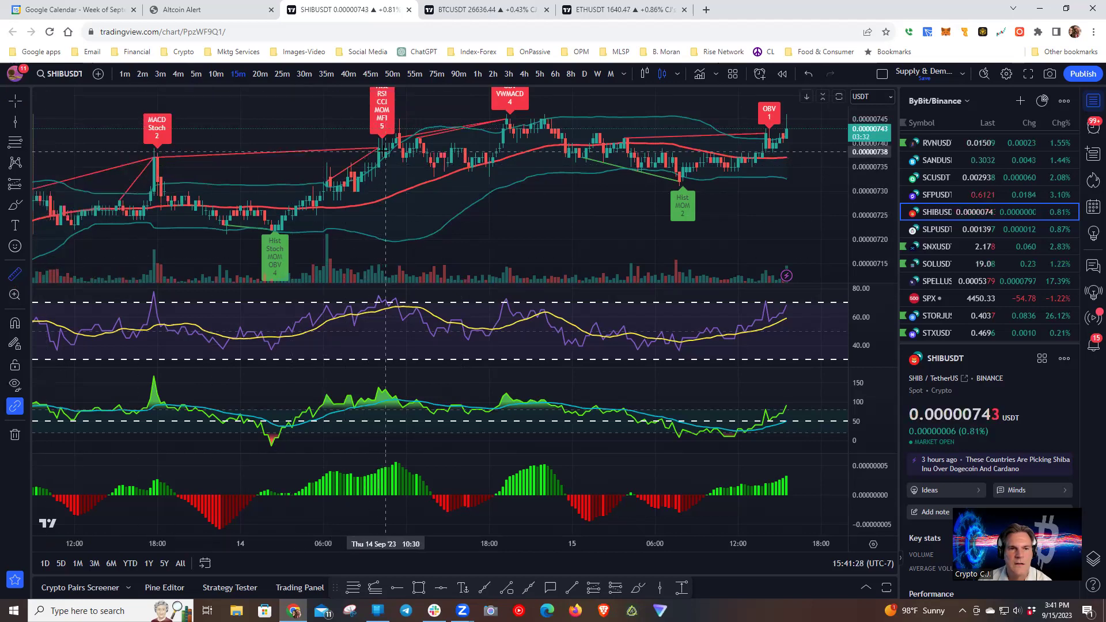
click(385, 148)
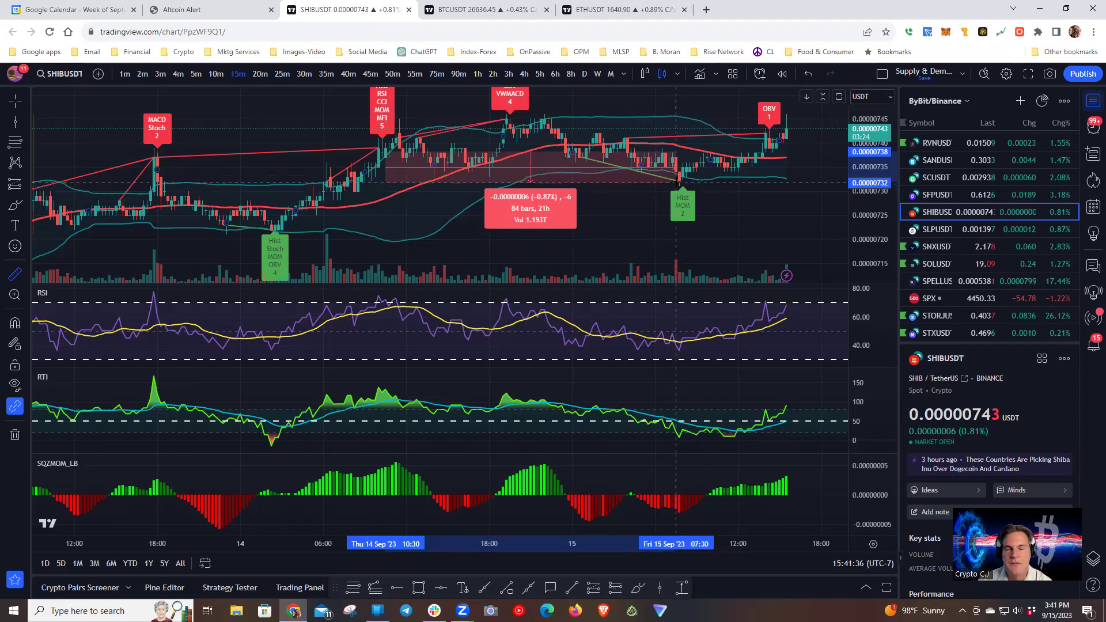
click(677, 182)
key(Escape)
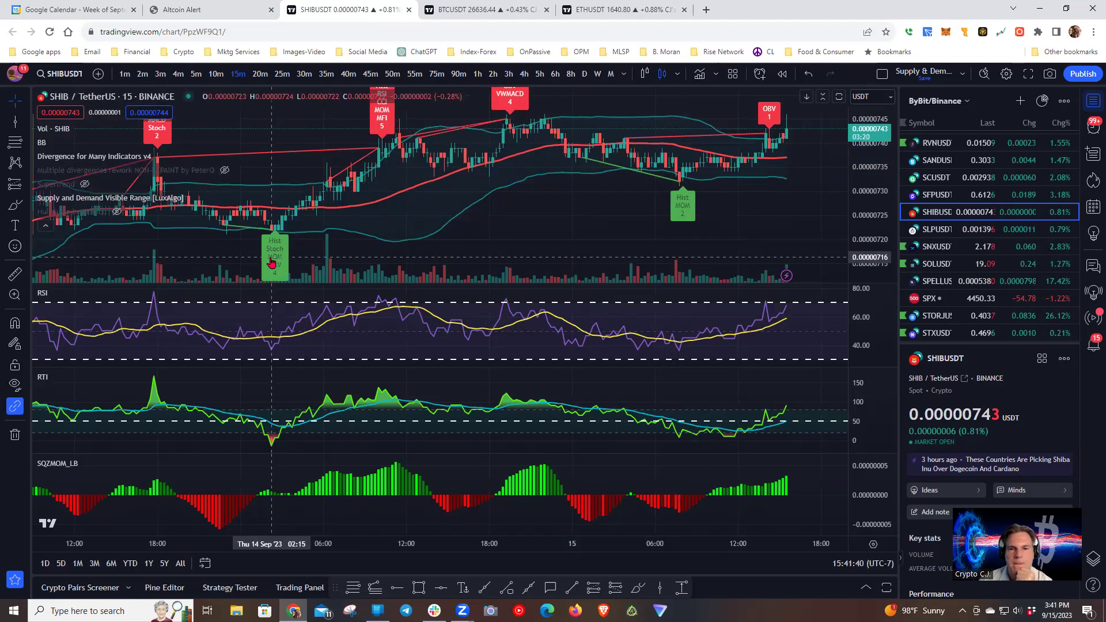
click(161, 157)
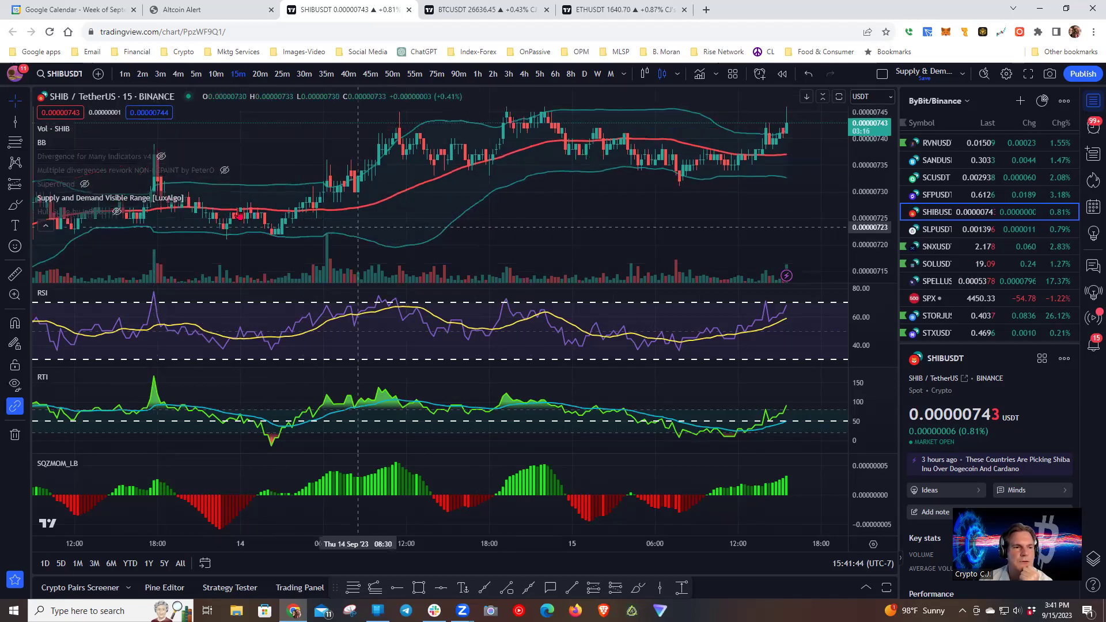
click(85, 184)
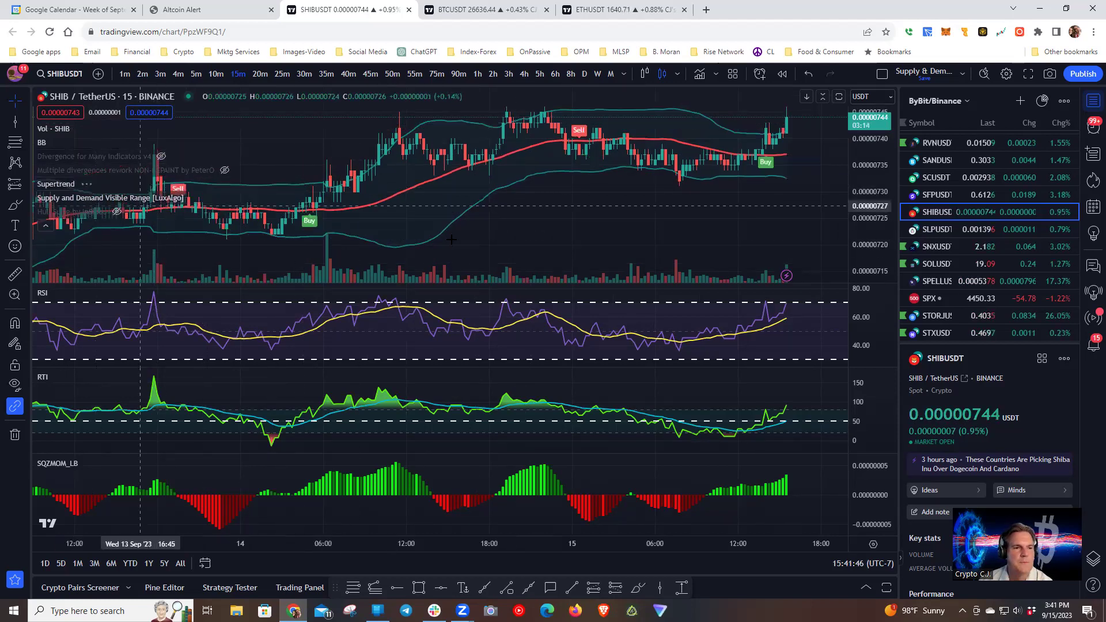
shift+click(579, 161)
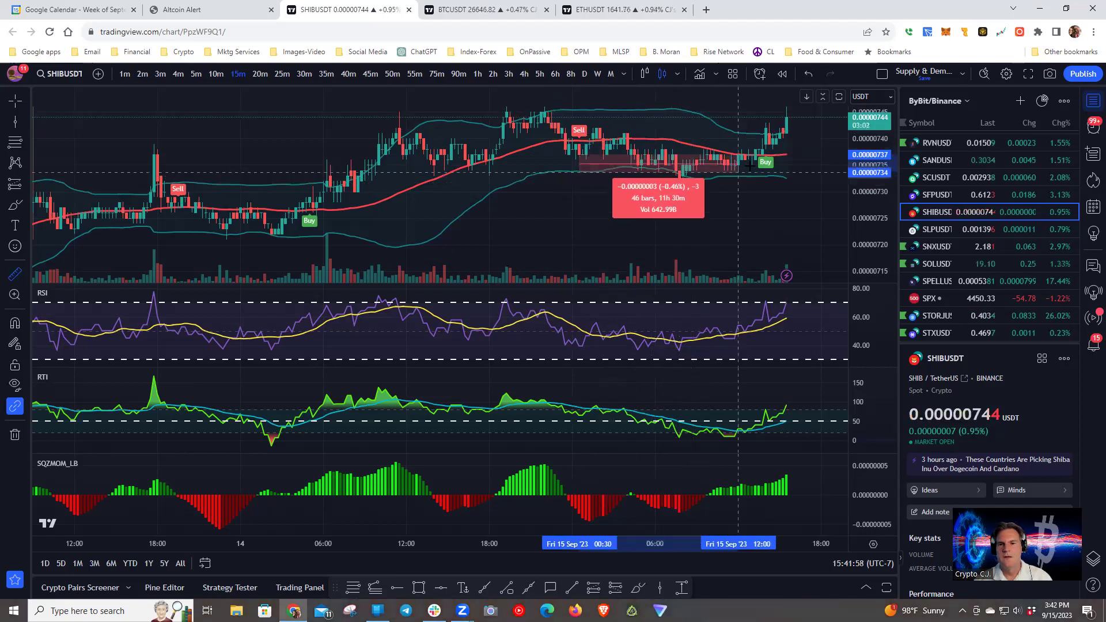
click(614, 212)
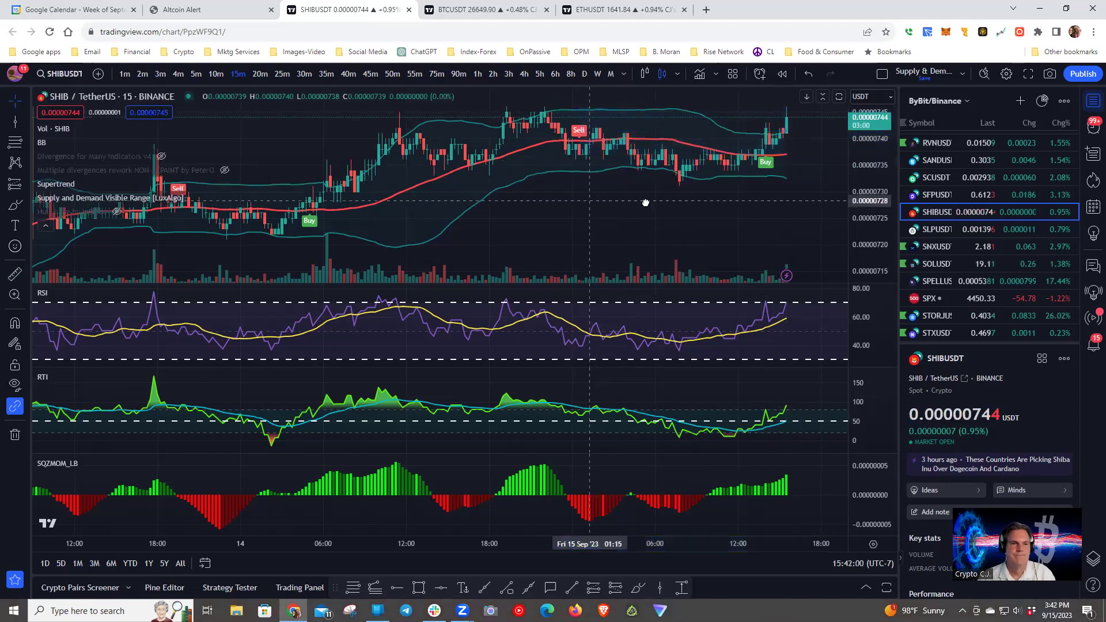
drag(613, 212, 654, 213)
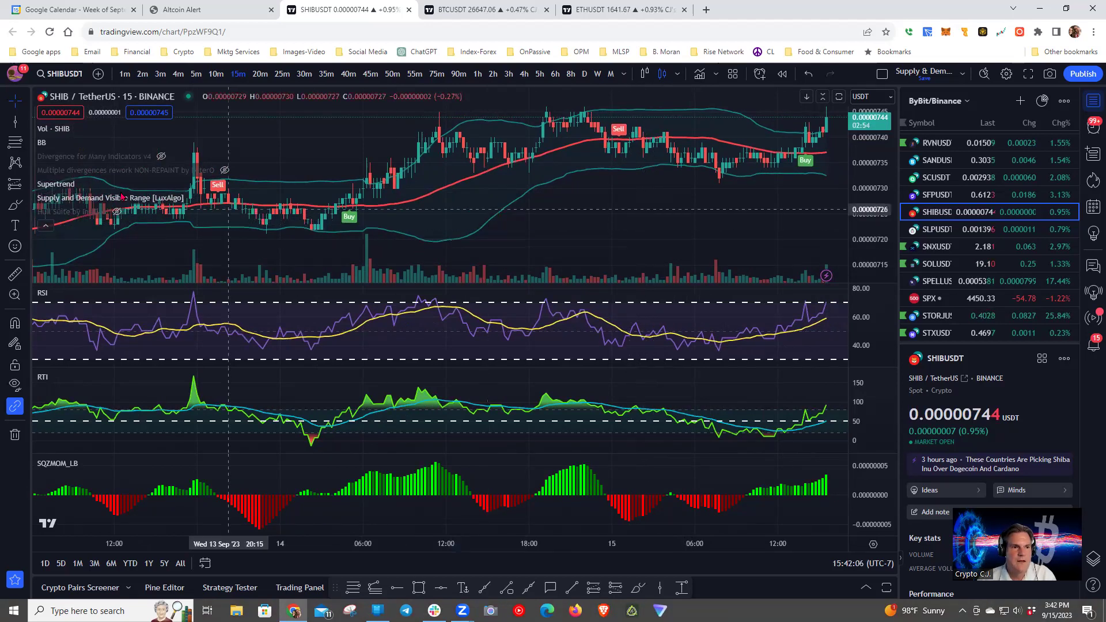
click(84, 184)
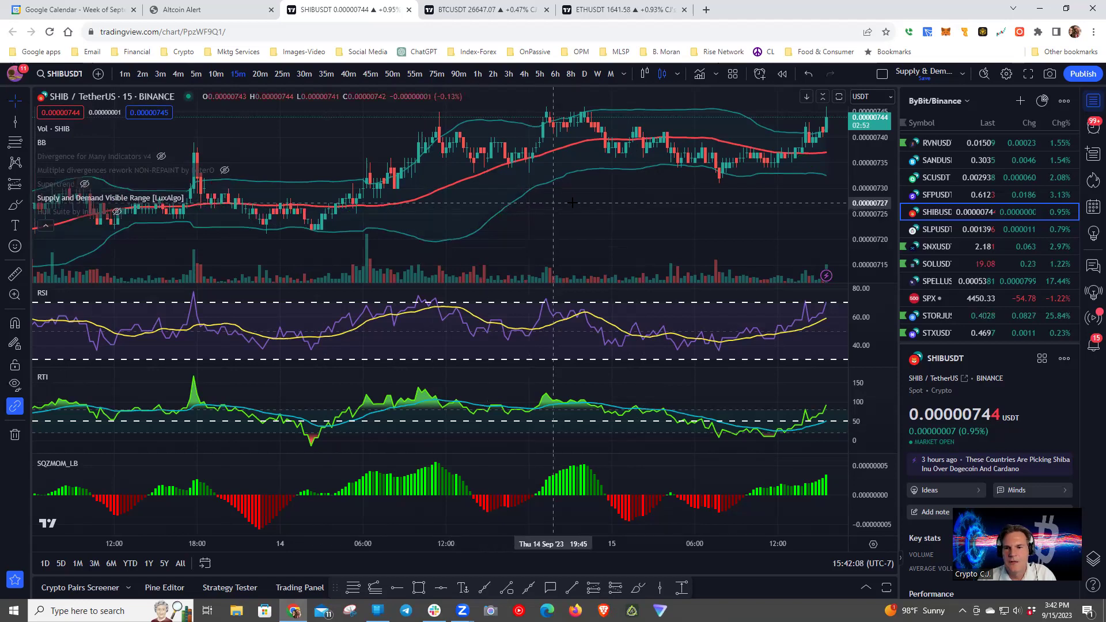
drag(601, 204, 648, 204)
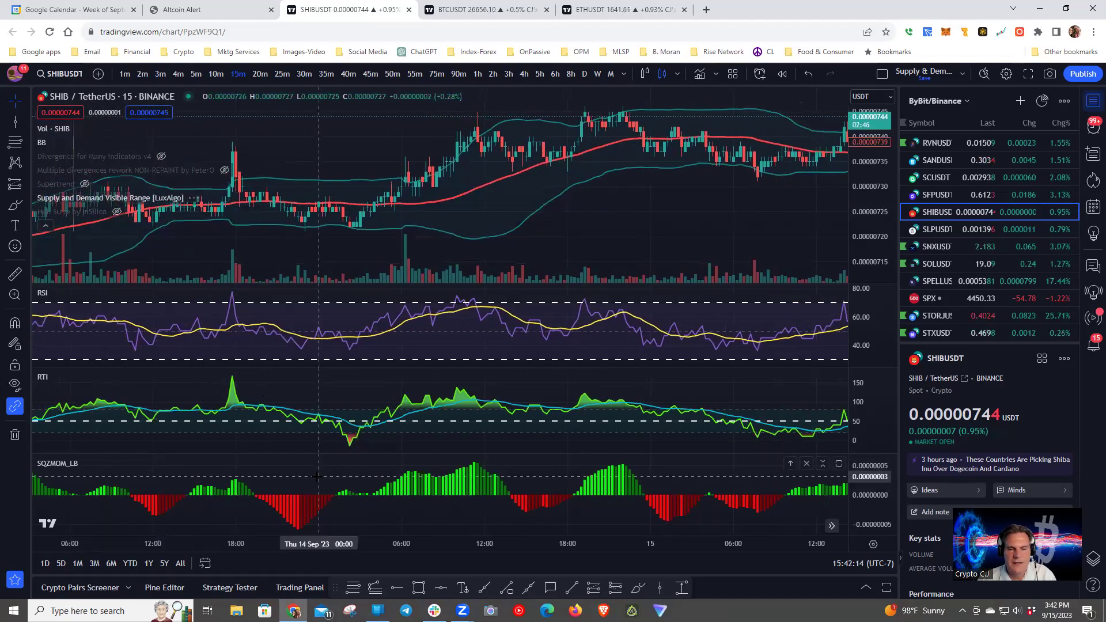
click(659, 587)
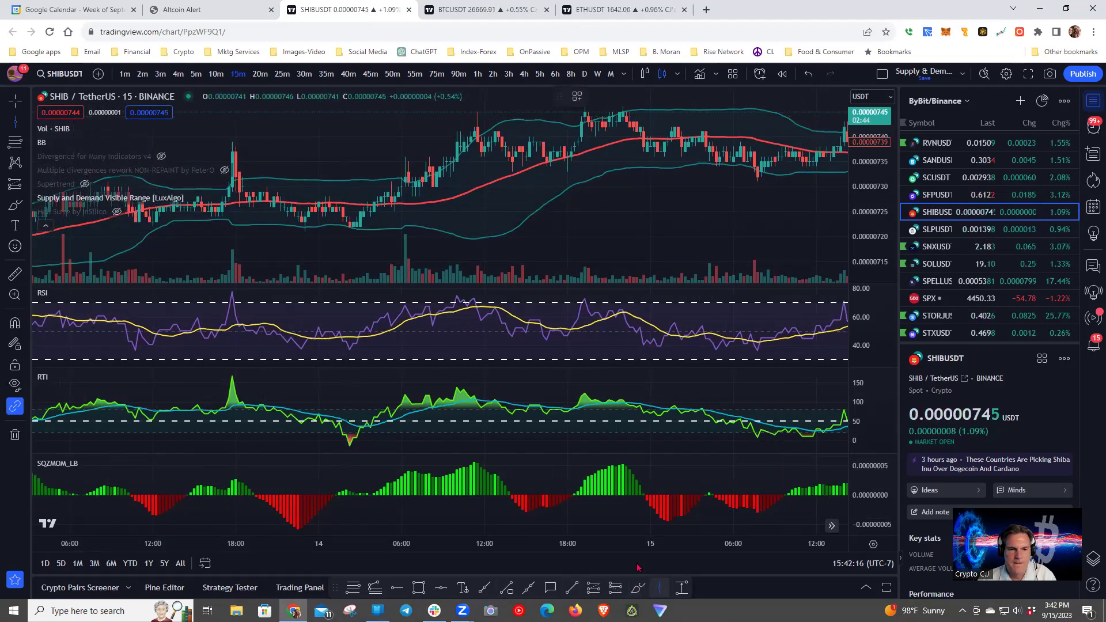
click(236, 295)
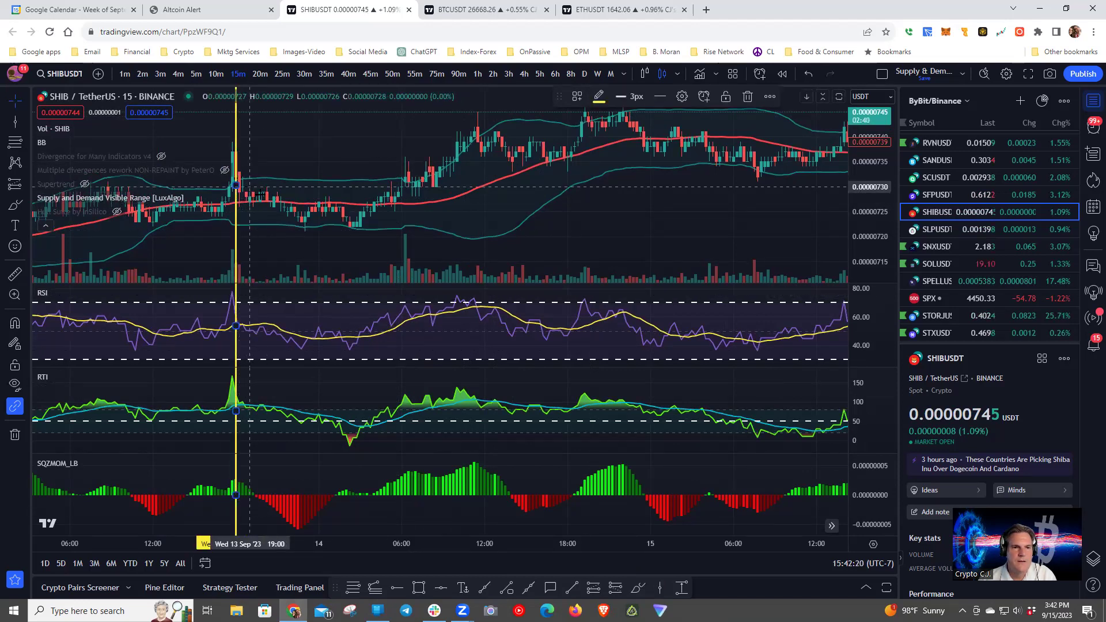
click(14, 273)
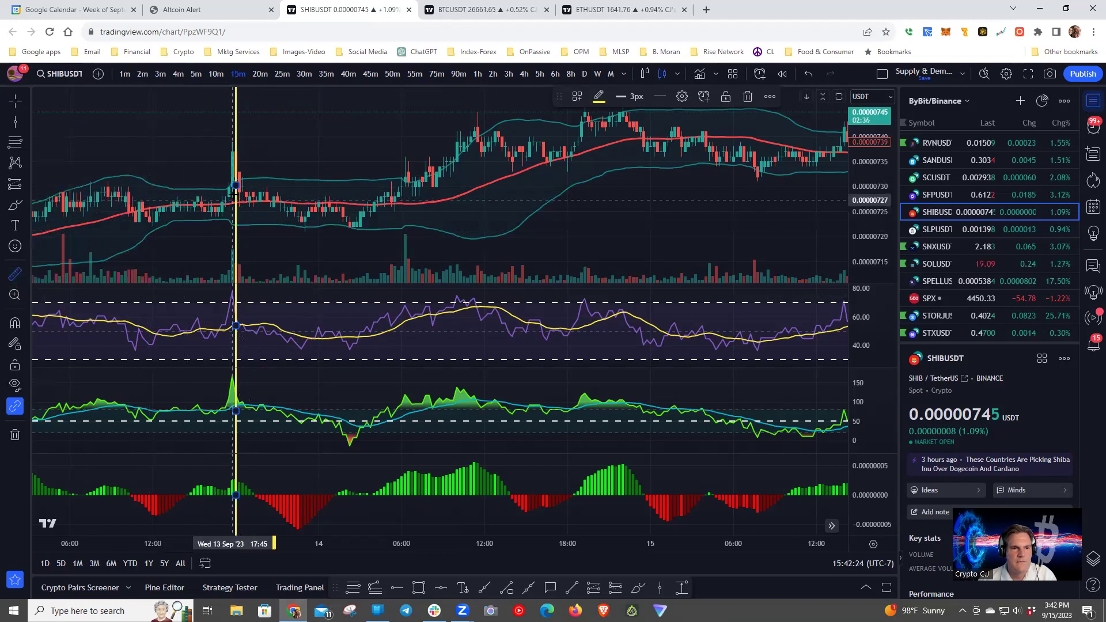
click(235, 193)
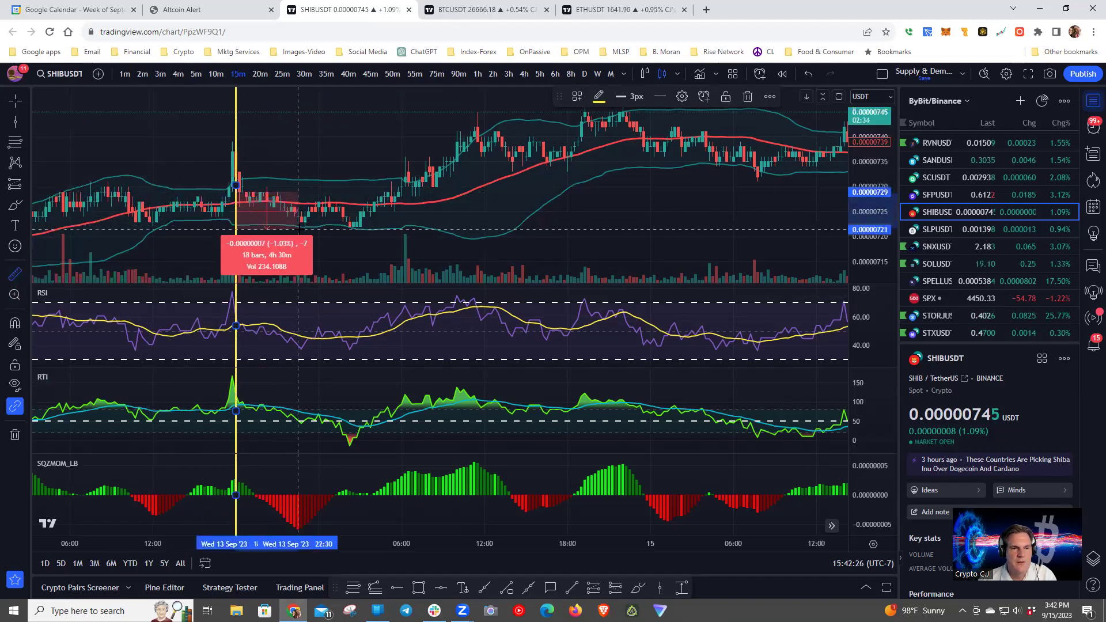
key(Escape)
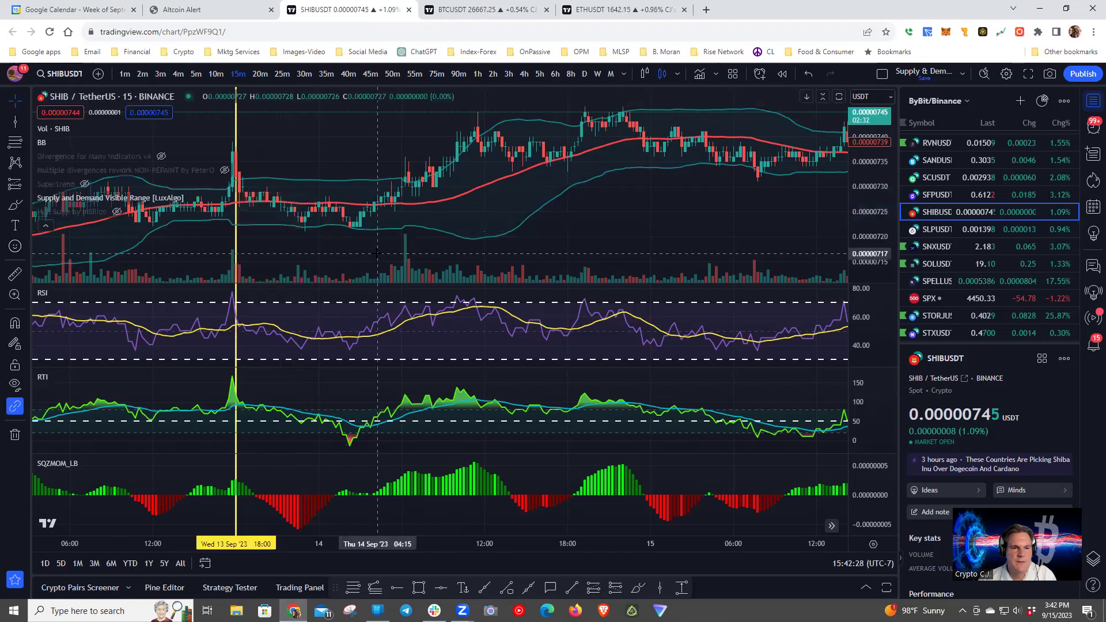
mouse_move(238, 250)
mouse_down()
mouse_move(467, 256)
mouse_move(461, 263)
mouse_up()
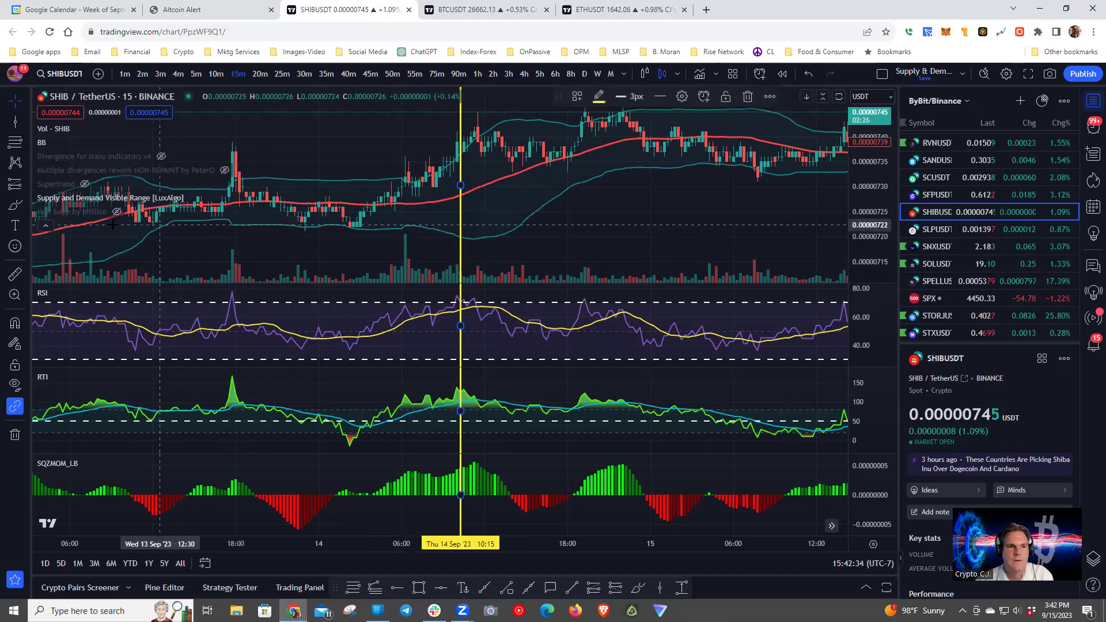
click(15, 274)
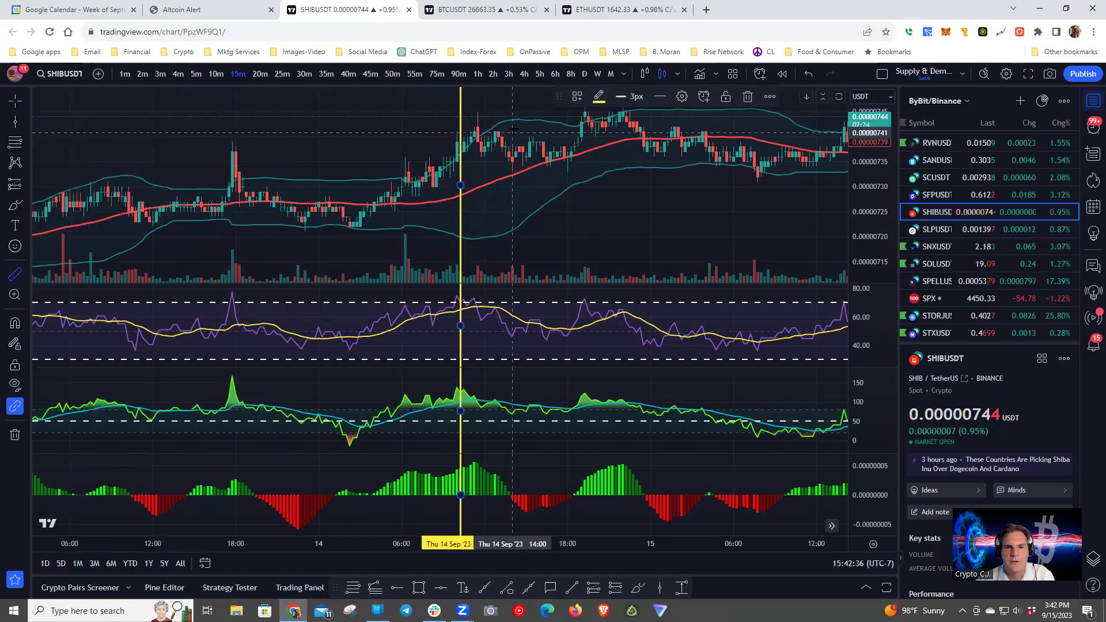
click(462, 148)
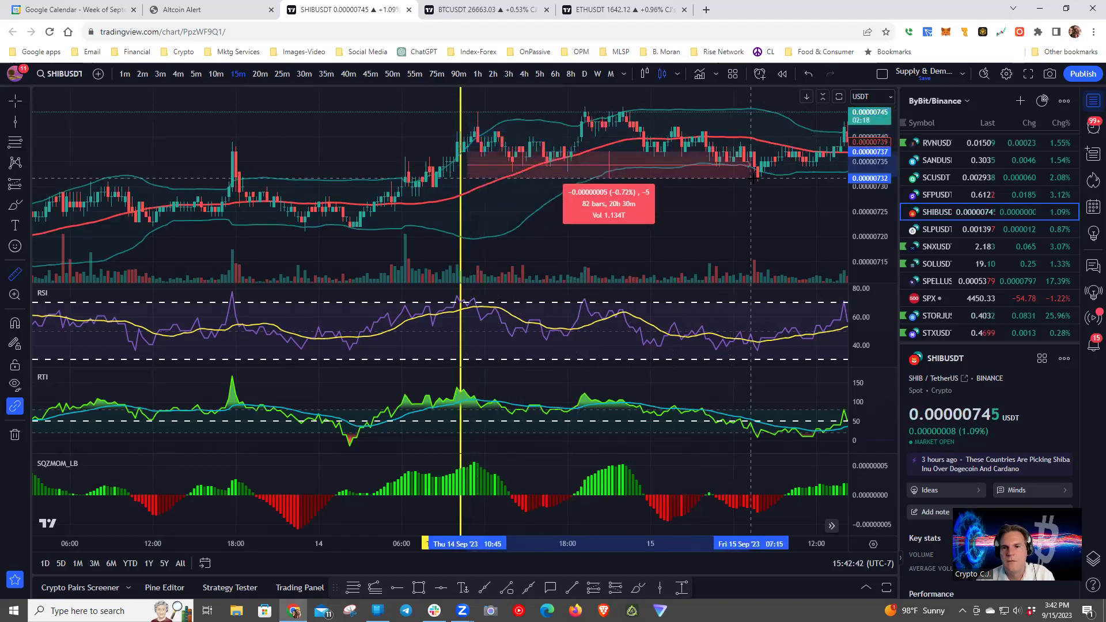
drag(754, 179, 687, 202)
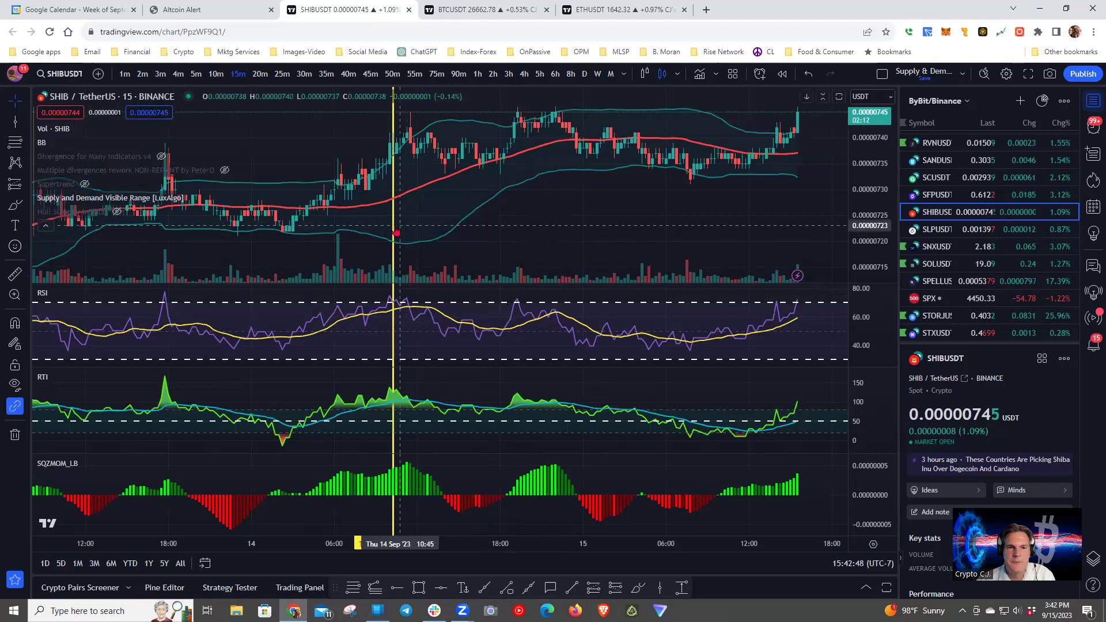
drag(393, 230, 518, 238)
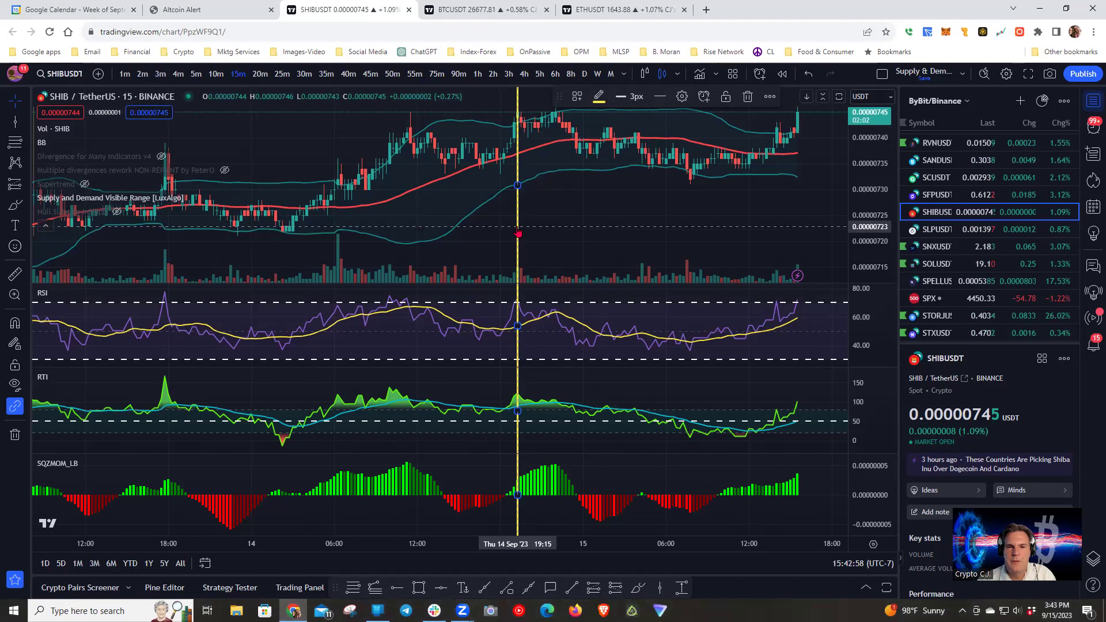
click(747, 96)
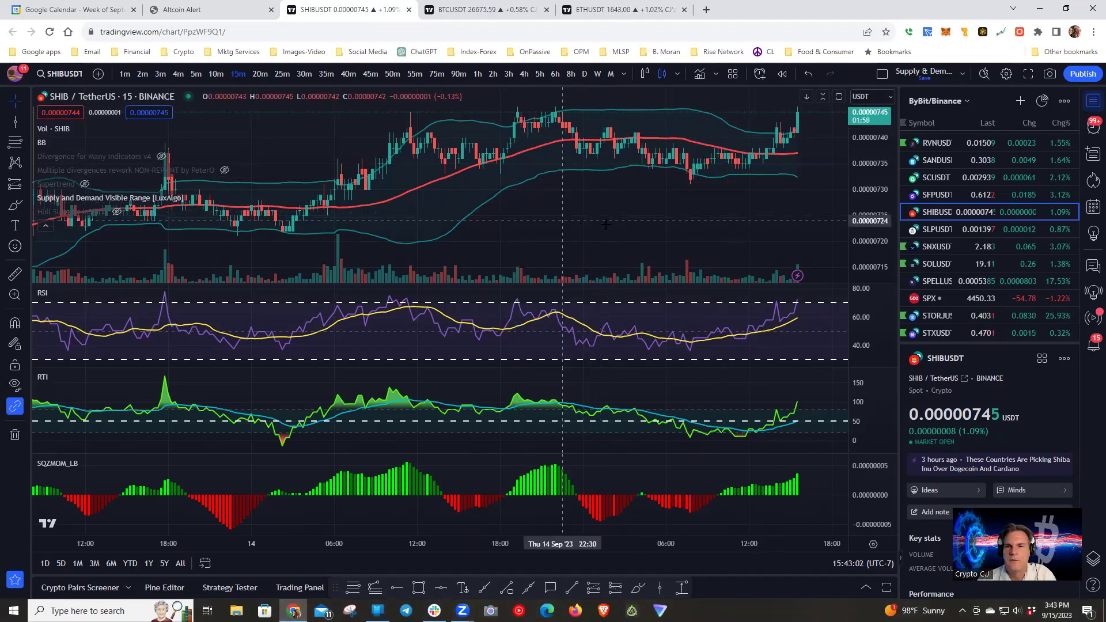
drag(606, 225, 615, 226)
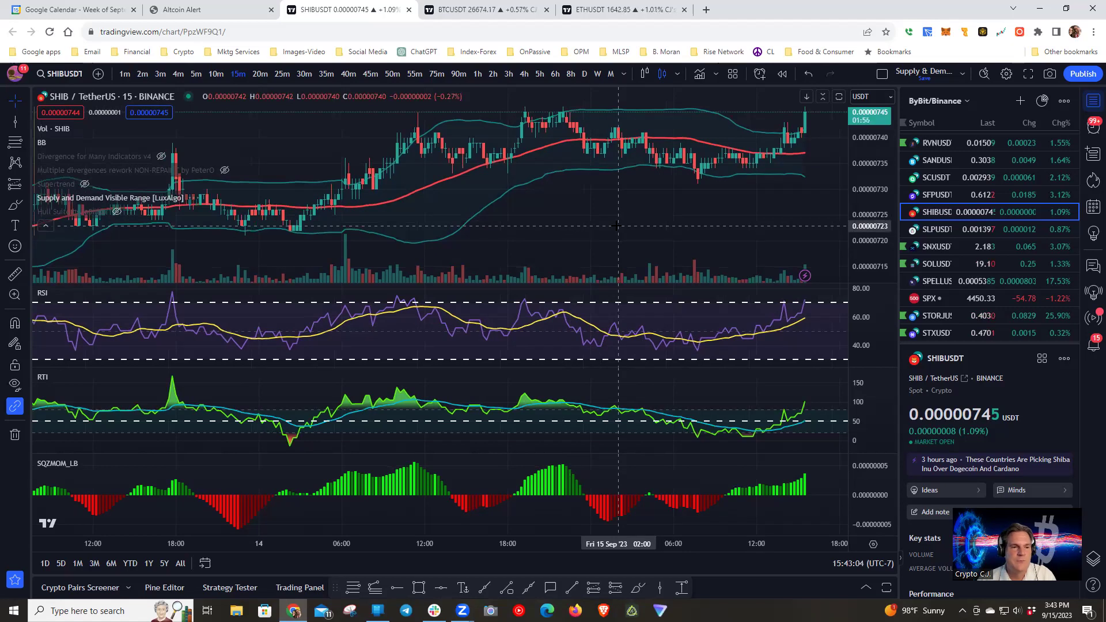